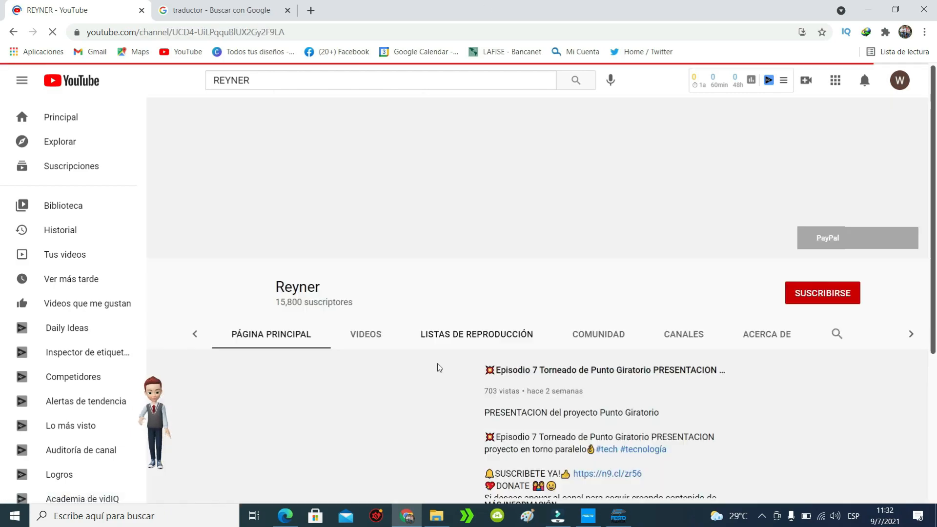
# Browse the channel's home page and its playlists to see which video series it offers.
pyautogui.scroll(-20, 486, 361)
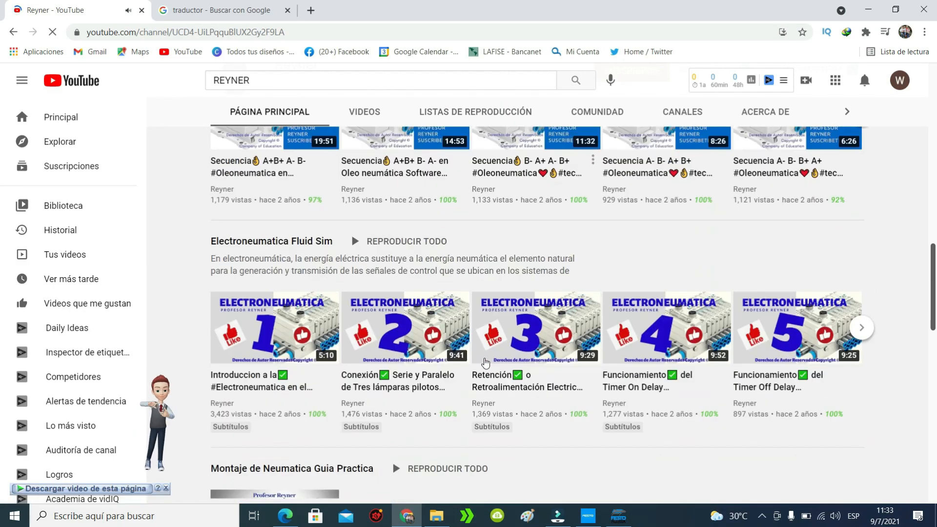
pyautogui.scroll(-14, 485, 361)
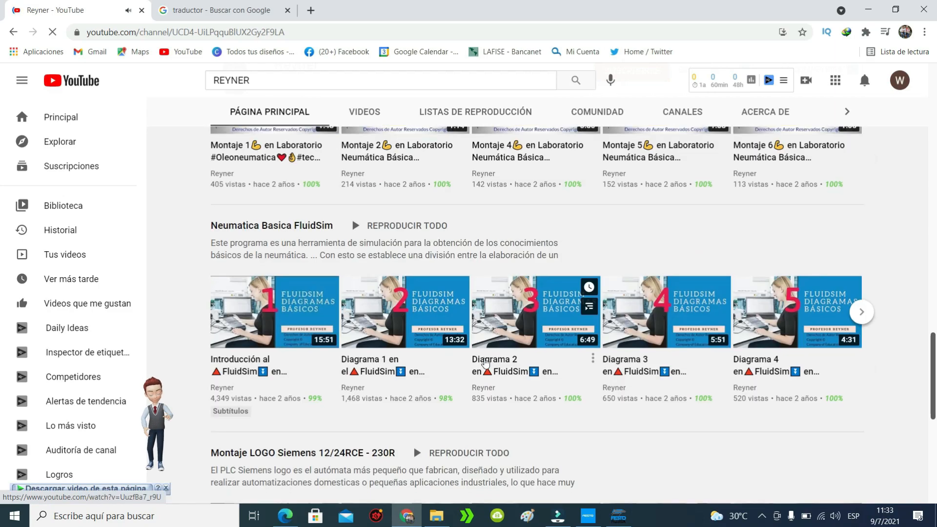
pyautogui.scroll(-3, 486, 363)
pyautogui.scroll(10, 485, 362)
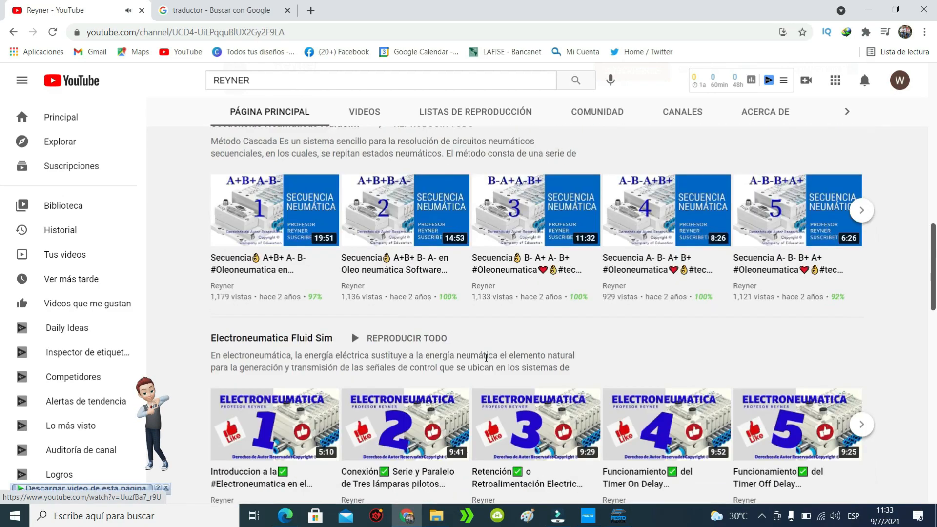
pyautogui.scroll(-2, 517, 371)
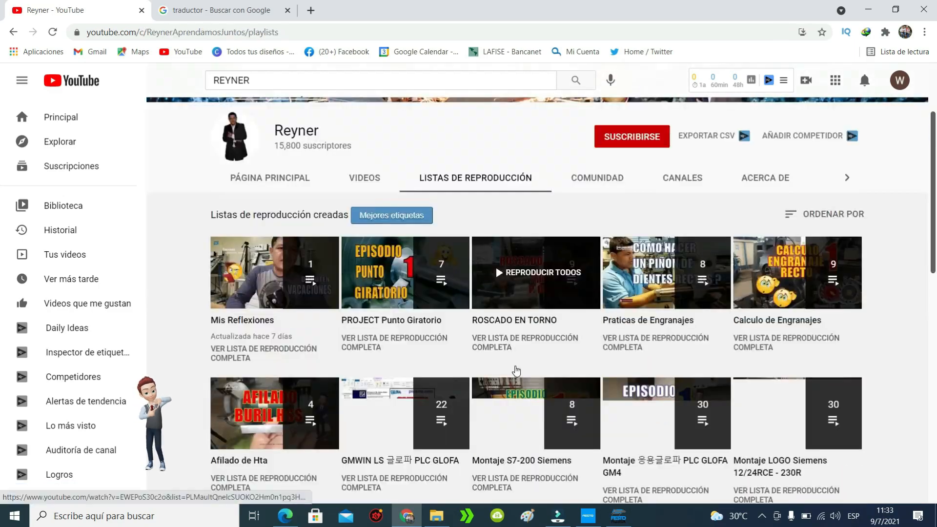
pyautogui.scroll(-7, 517, 371)
pyautogui.scroll(10, 458, 314)
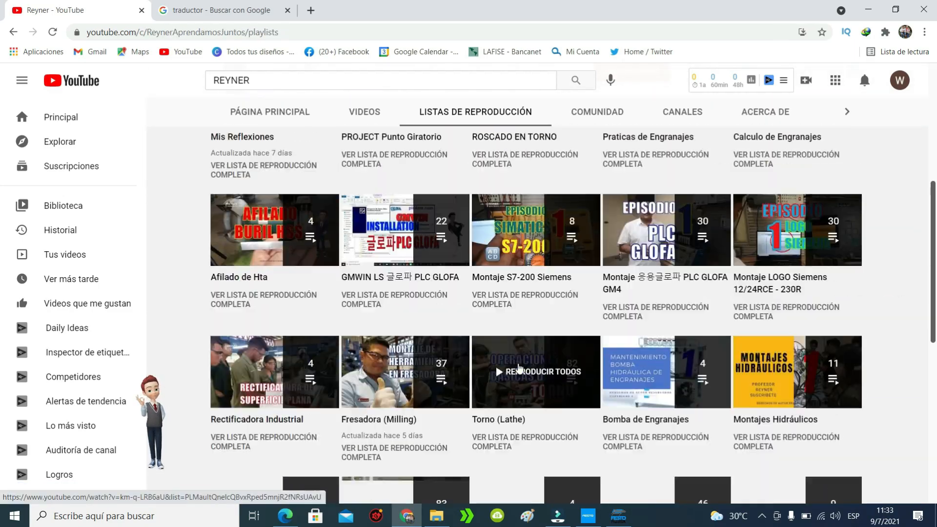
pyautogui.scroll(-15, 435, 359)
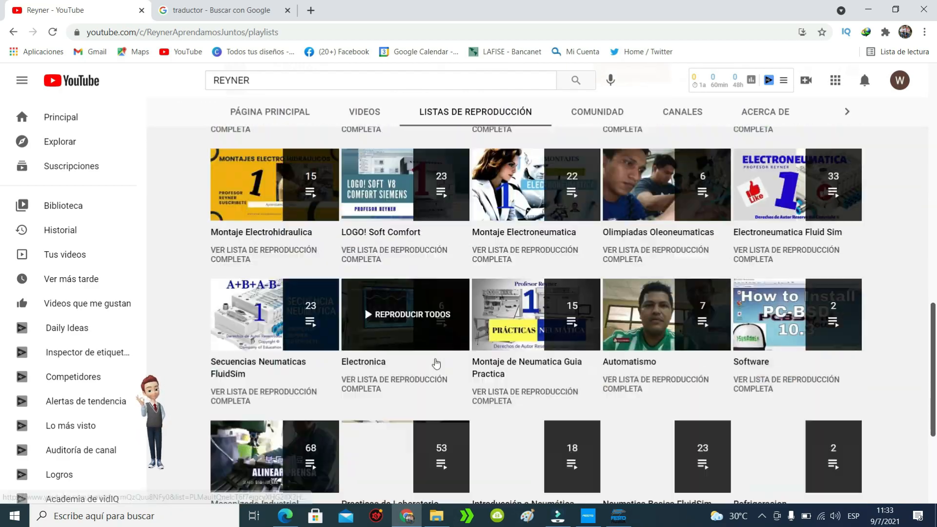
pyautogui.scroll(12, 436, 362)
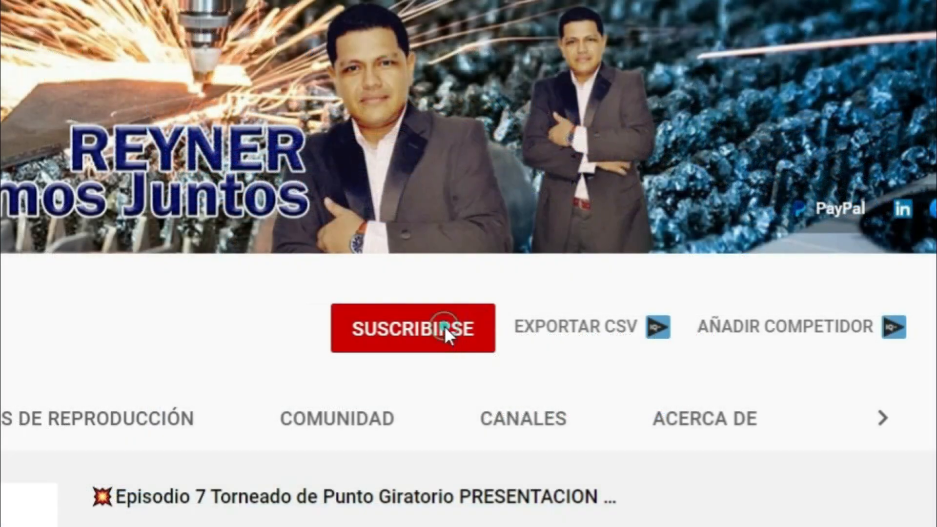
# Subscribe to the channel and set its notifications to Todas.
pyautogui.click(445, 327)
pyautogui.click(473, 328)
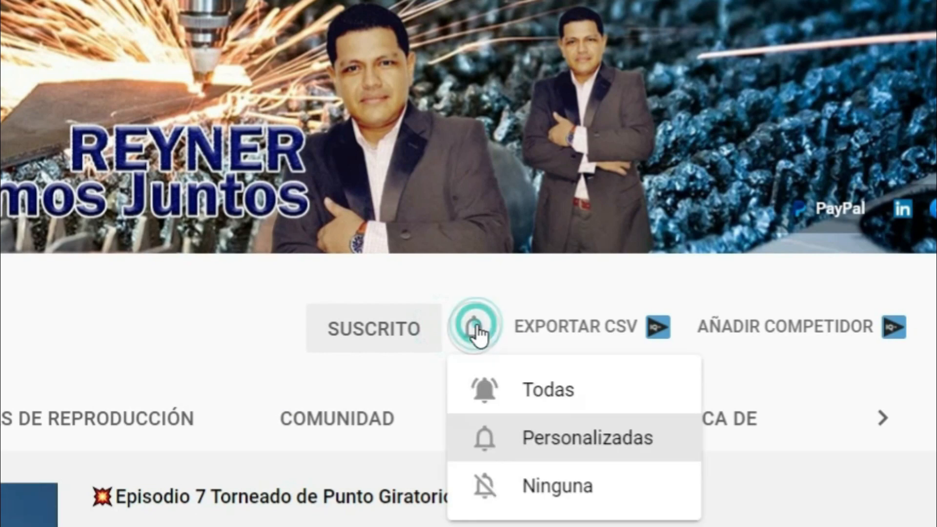
pyautogui.click(533, 389)
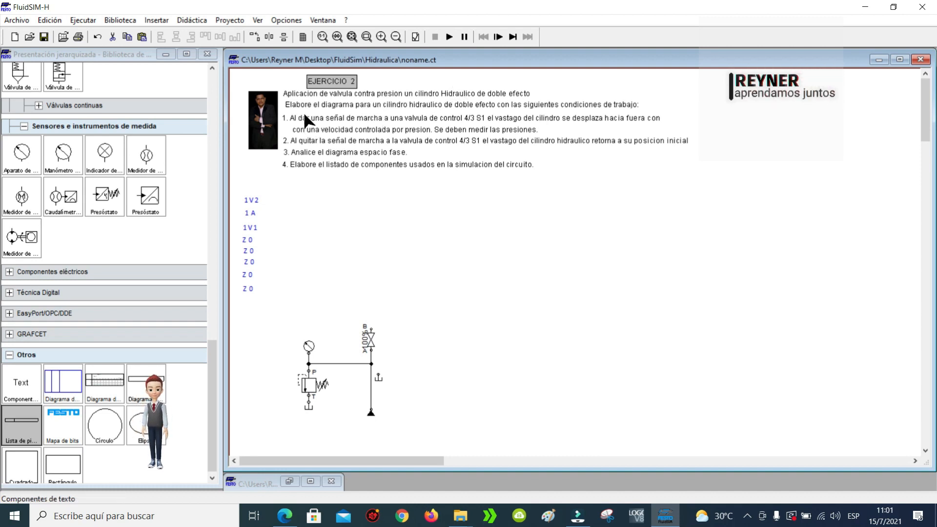
# Read the Ejercicio 2 statement line by line, covering its introduction and the four working conditions.
pyautogui.click(339, 107)
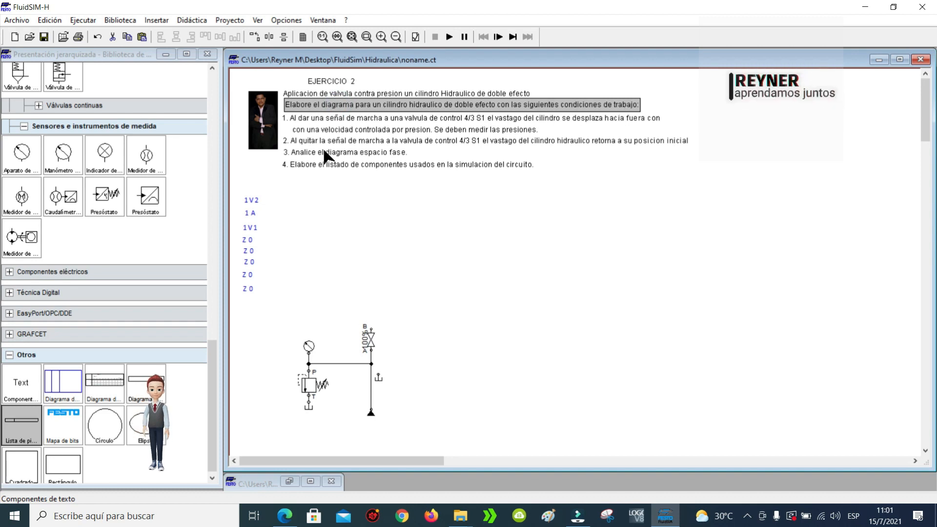
pyautogui.click(325, 121)
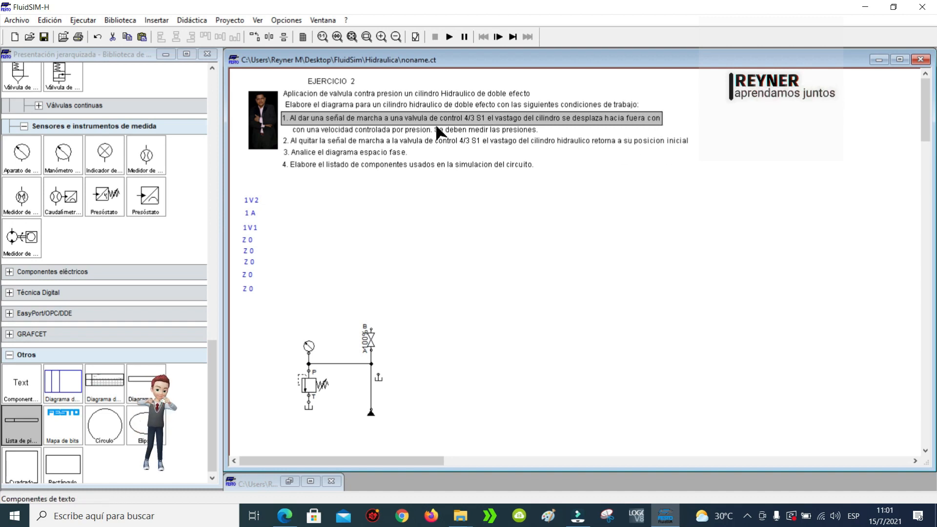
pyautogui.click(391, 131)
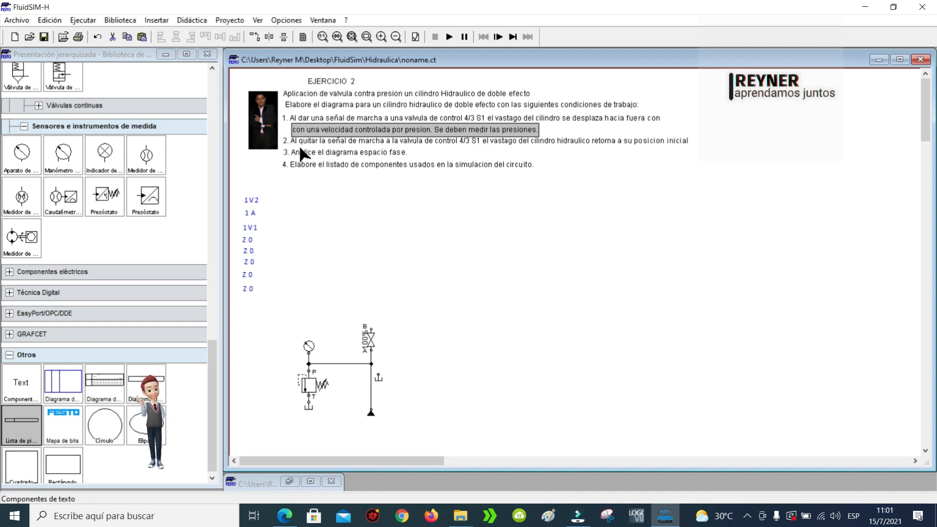
pyautogui.click(312, 142)
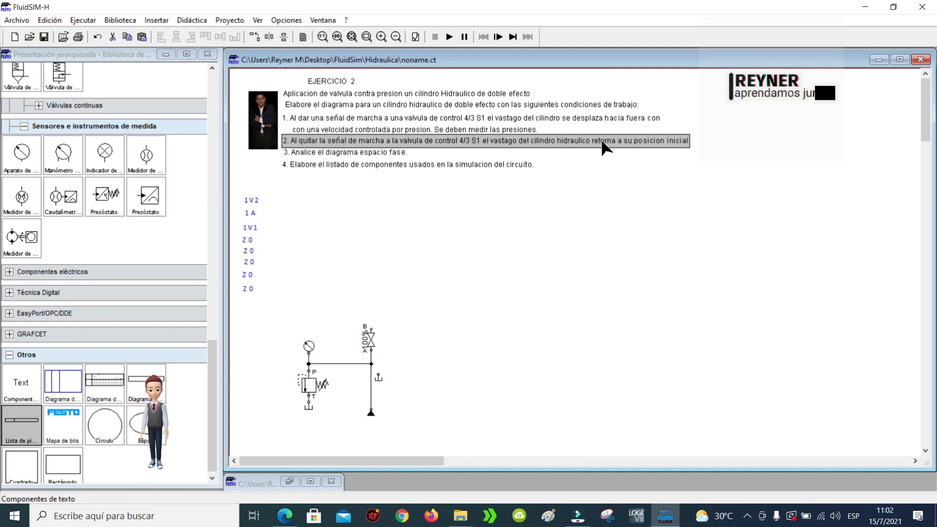
pyautogui.click(361, 152)
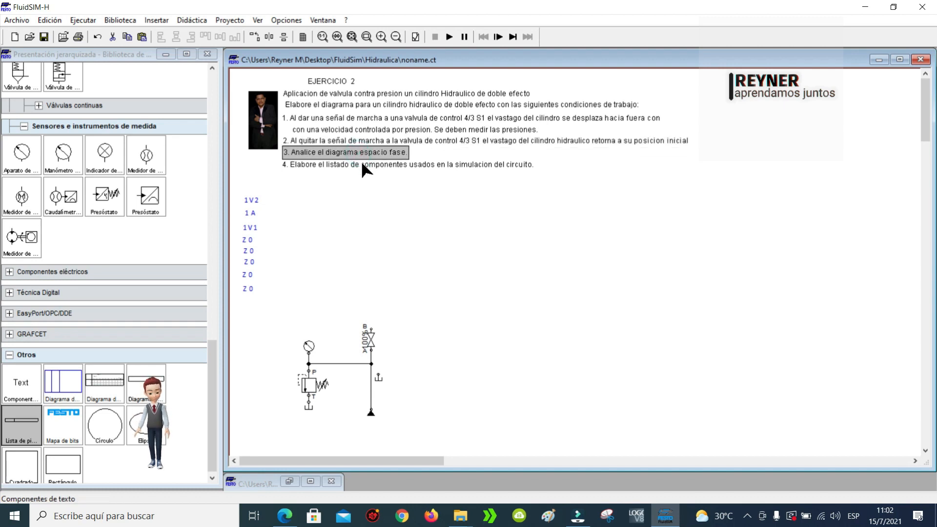
pyautogui.click(362, 164)
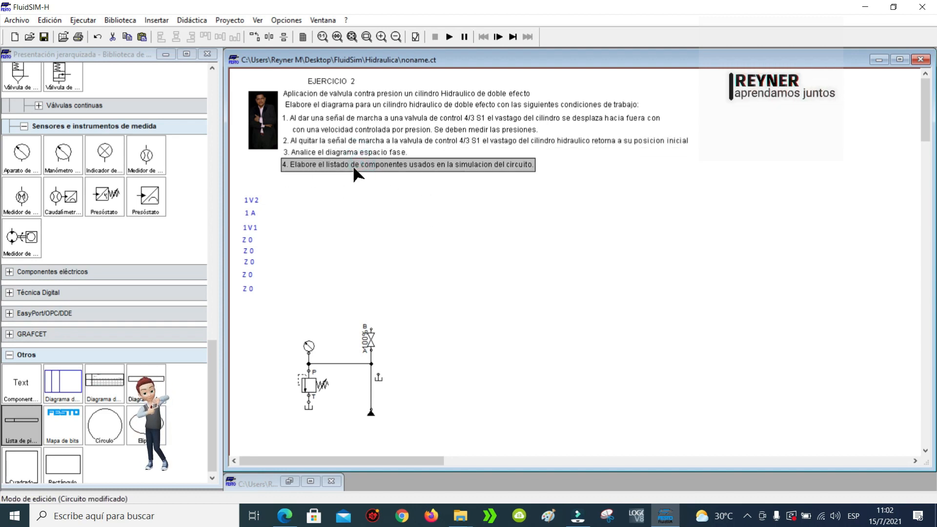
# Examine the blue identification labels and the existing supply section with its relief valve, pressure gauge, shut-off valve and tank.
pyautogui.moveTo(238, 184); pyautogui.dragTo(263, 280)
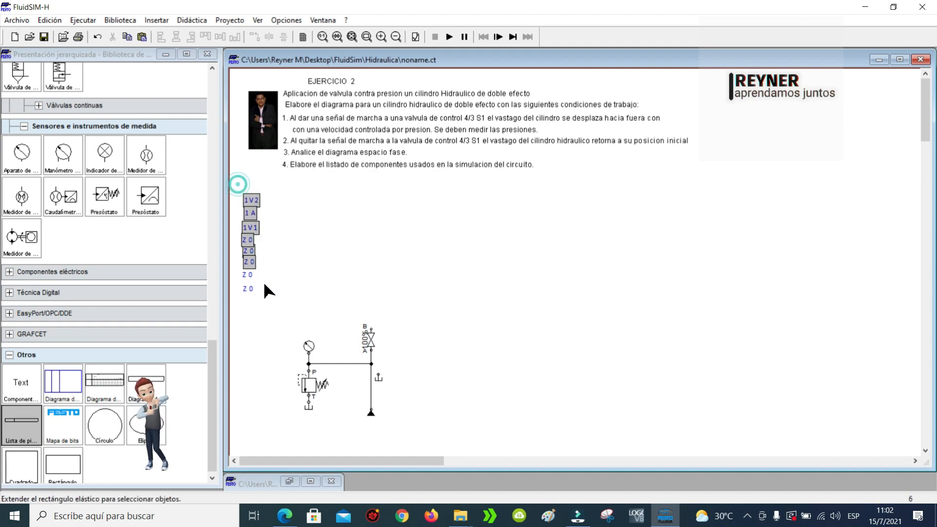
pyautogui.click(295, 252)
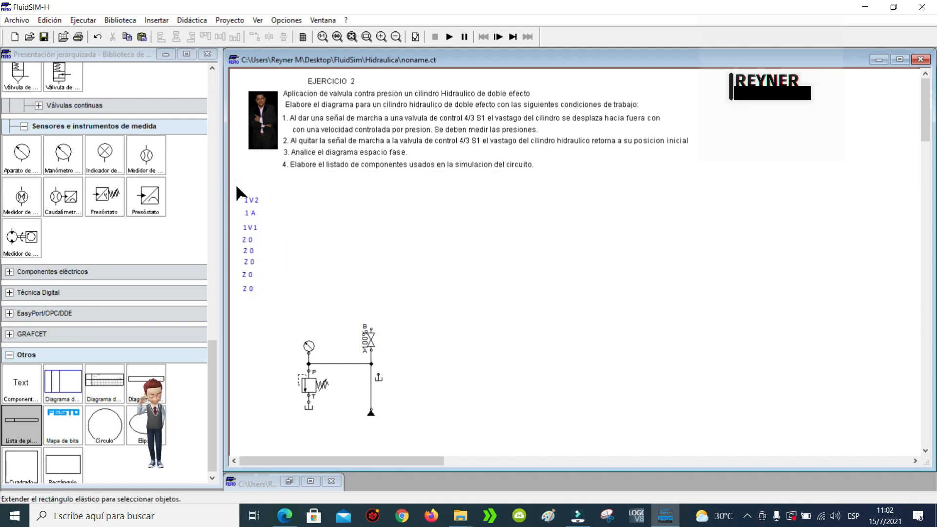
pyautogui.moveTo(236, 184); pyautogui.dragTo(269, 296)
pyautogui.click(357, 287)
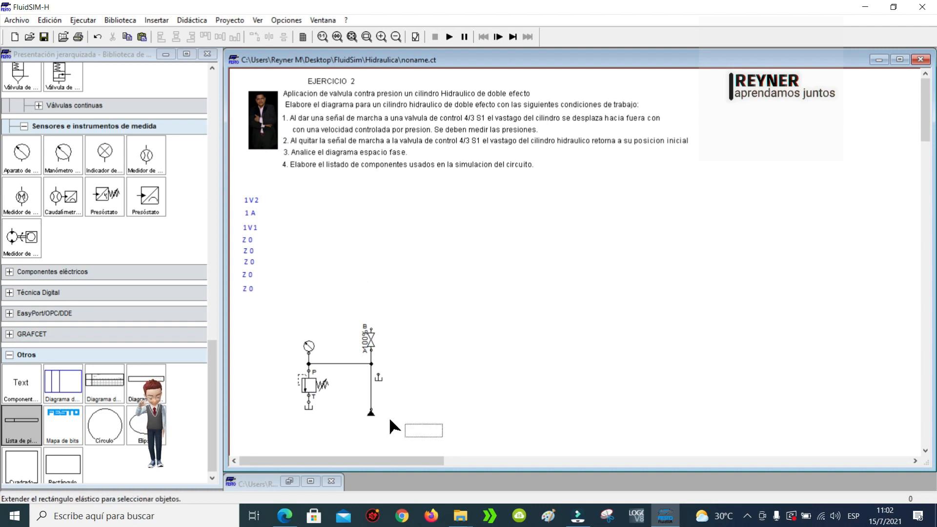
pyautogui.moveTo(390, 421); pyautogui.dragTo(274, 313)
pyautogui.click(471, 283)
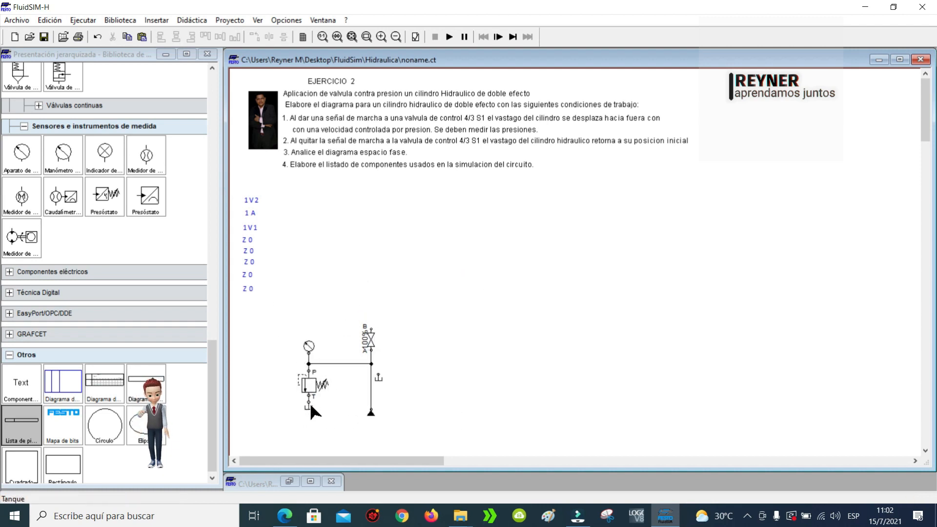
pyautogui.click(308, 384)
pyautogui.click(309, 347)
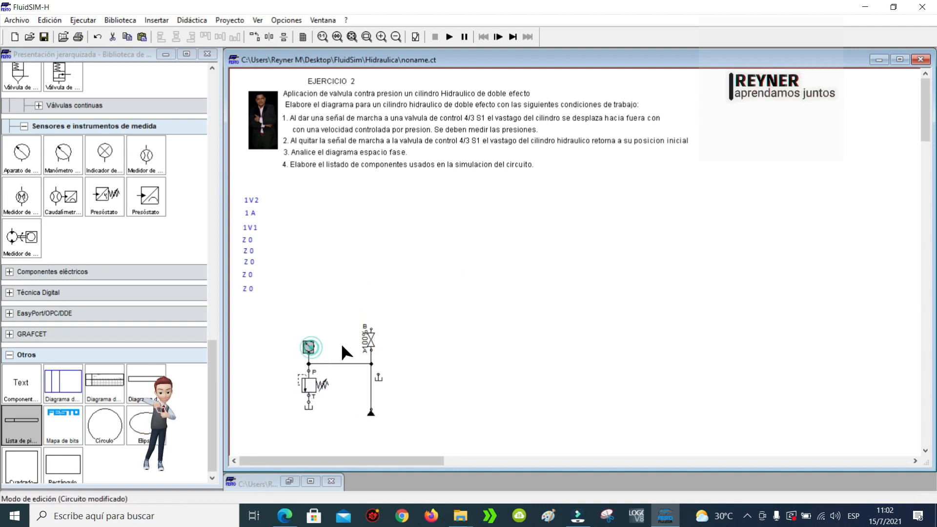
pyautogui.click(369, 335)
pyautogui.click(412, 350)
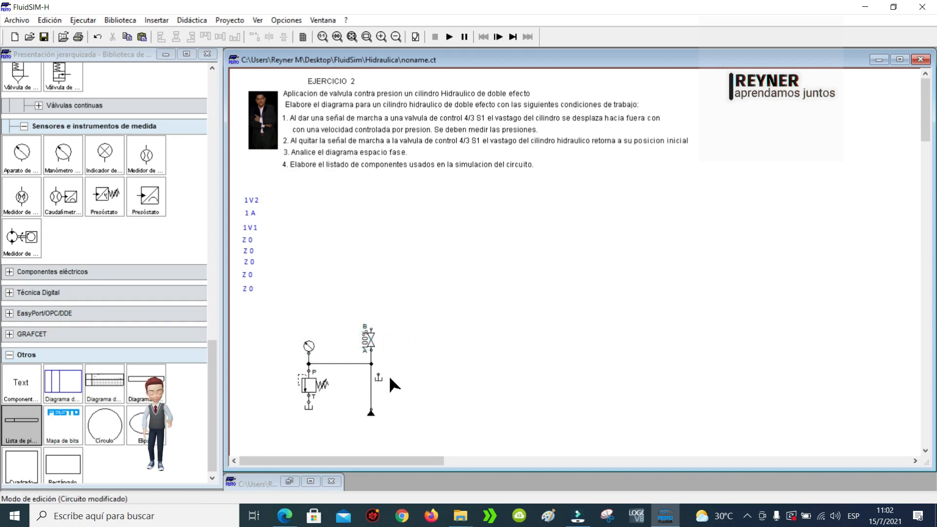
pyautogui.click(393, 376)
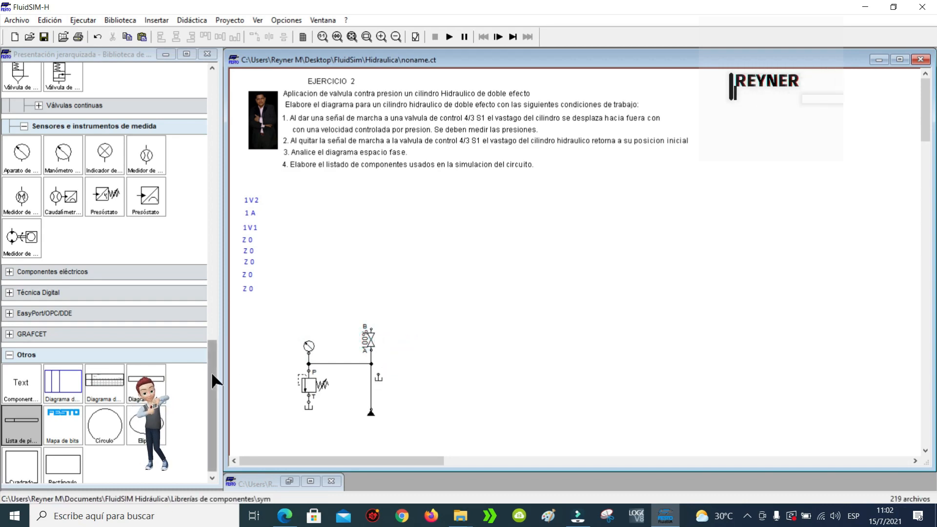
# Place a double-acting cylinder with adjustable cushioning from the Actuadores group just below the exercise text.
pyautogui.moveTo(212, 373); pyautogui.dragTo(189, 98)
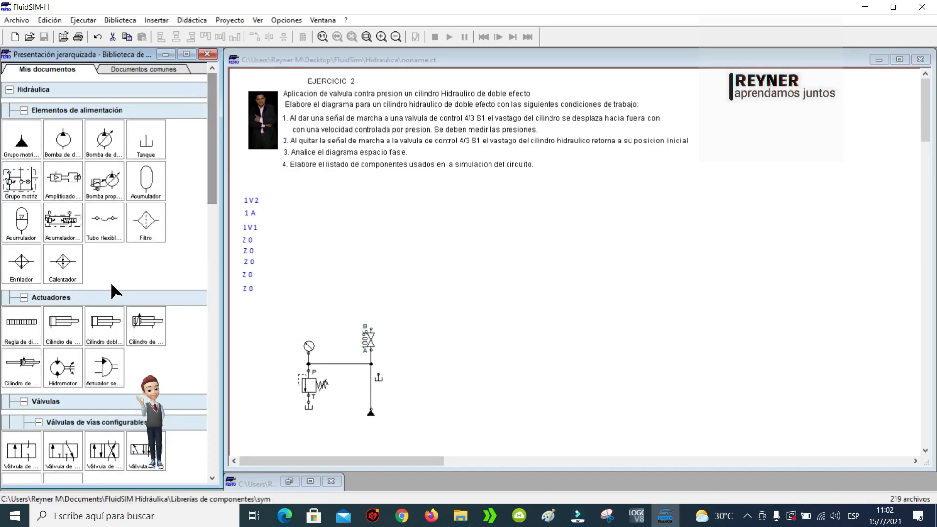
pyautogui.moveTo(141, 322); pyautogui.dragTo(438, 187)
pyautogui.click(456, 237)
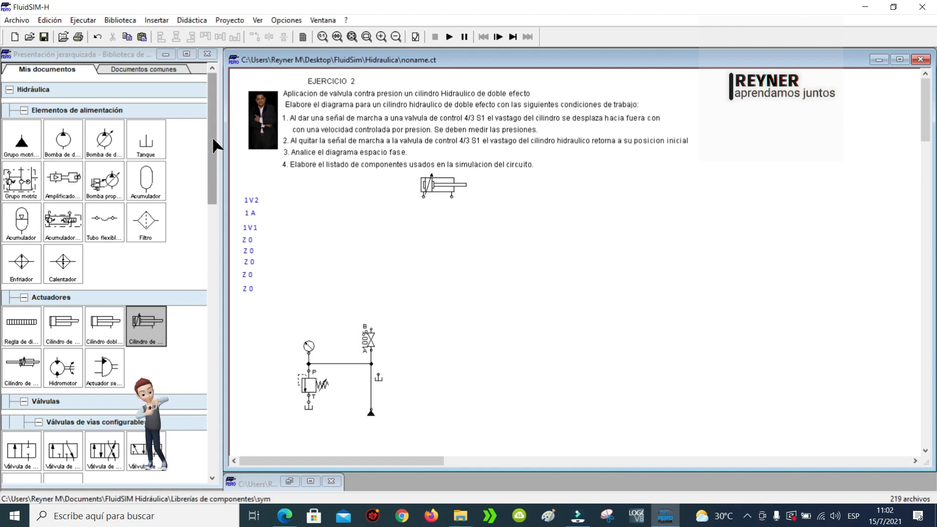
# Place a configurable 4/n-way valve with parallel and crossed positions above the shut-off valve.
pyautogui.scroll(-5, 161, 244)
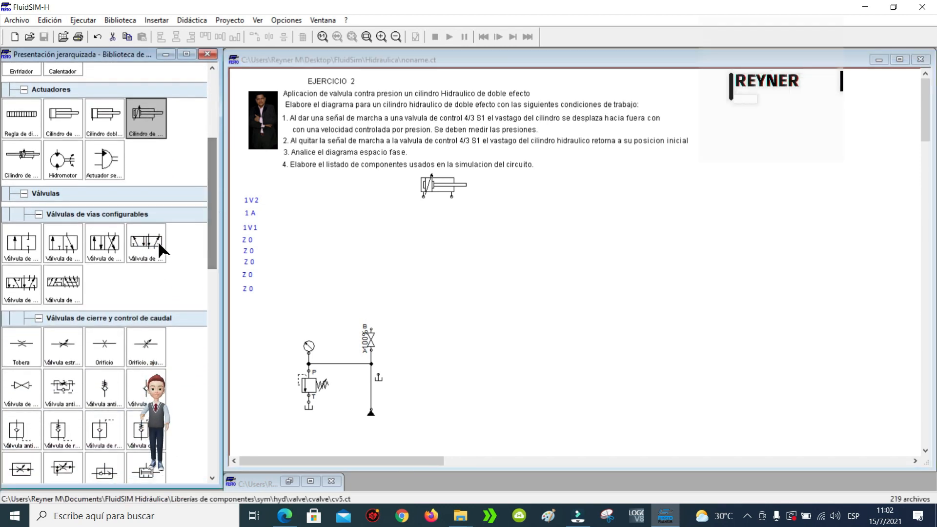
pyautogui.moveTo(120, 251); pyautogui.dragTo(366, 290)
pyautogui.click(397, 295)
pyautogui.click(444, 286)
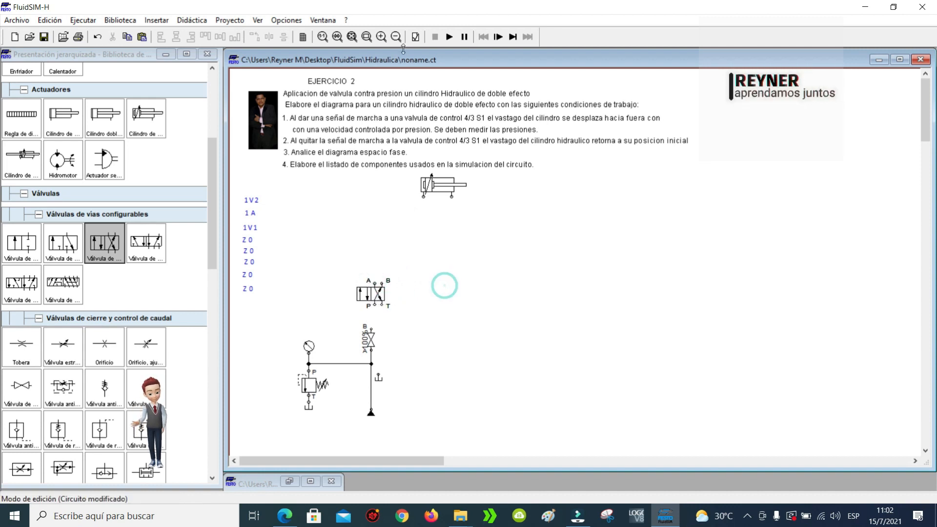
# Connect the 4/n-way valve's port P to the shut-off valve's port B in a straight line, and its port T to the tank.
pyautogui.click(366, 36)
pyautogui.moveTo(562, 388); pyautogui.dragTo(314, 239)
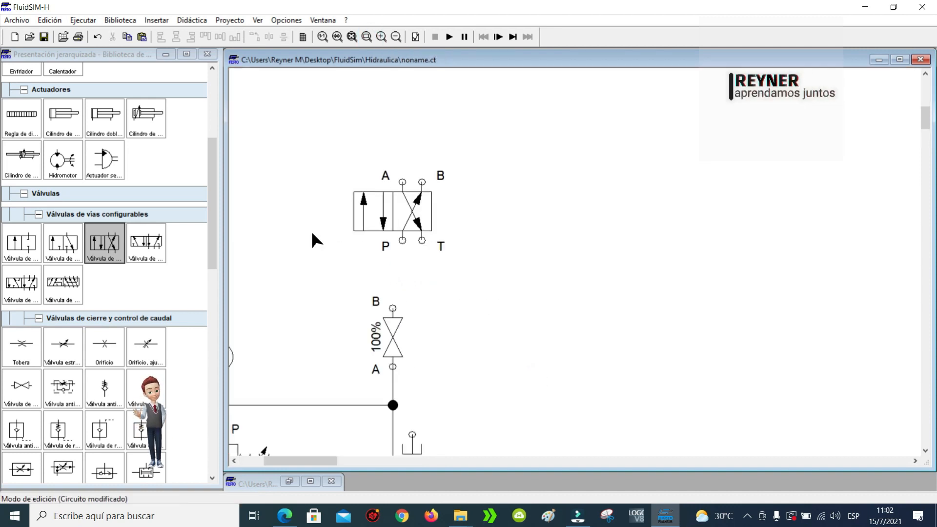
pyautogui.moveTo(394, 309); pyautogui.dragTo(402, 240)
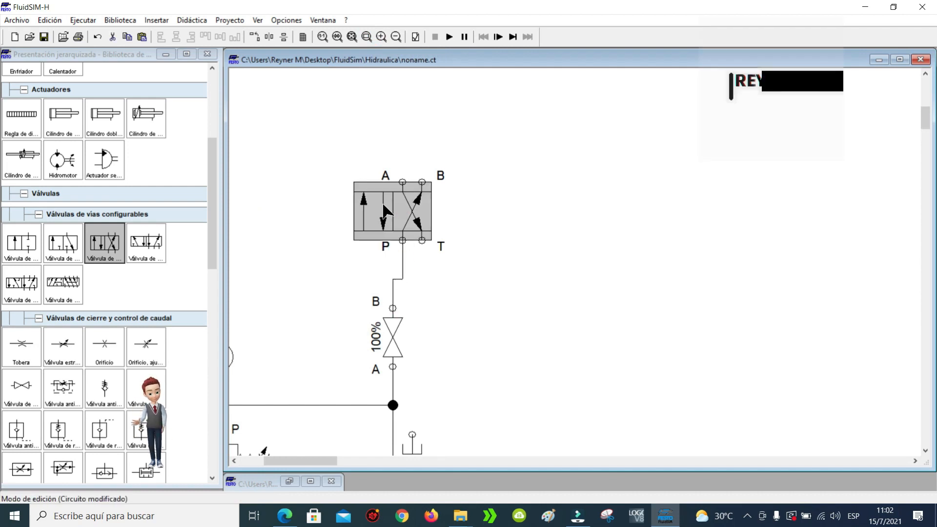
pyautogui.click(413, 241)
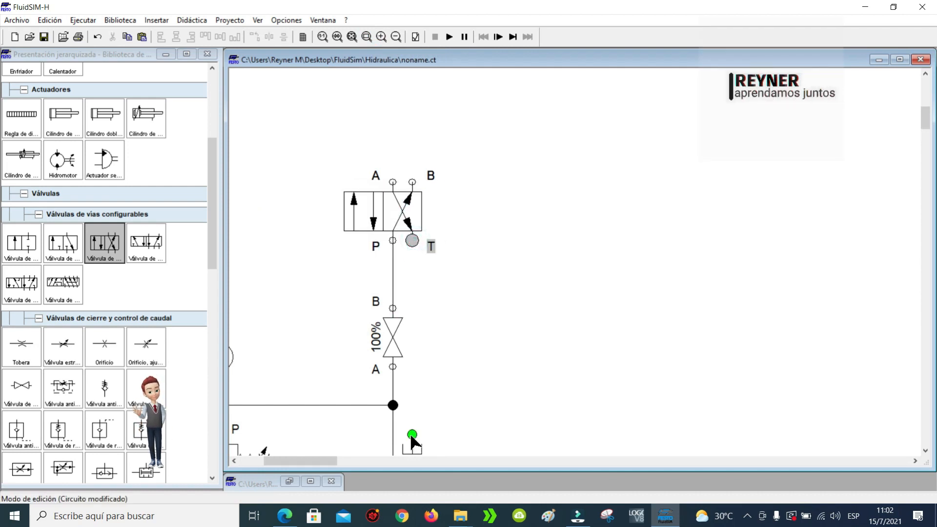
pyautogui.moveTo(412, 442); pyautogui.dragTo(412, 440)
pyautogui.click(527, 307)
# Configure the 4/n-way valve with a hand lever as left actuation and spring return (Retorno de muelle) as right actuation.
pyautogui.click(393, 212)
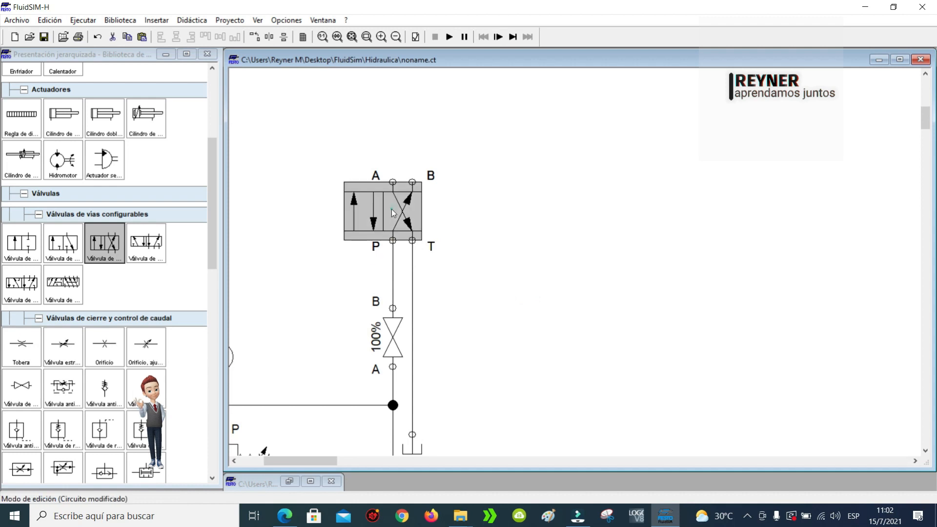
pyautogui.doubleClick(393, 213)
pyautogui.click(384, 195)
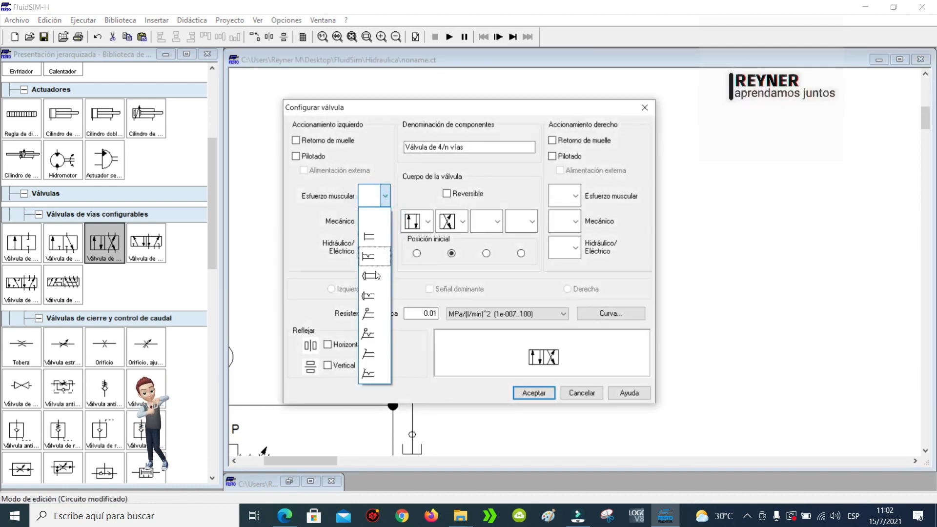
pyautogui.click(369, 315)
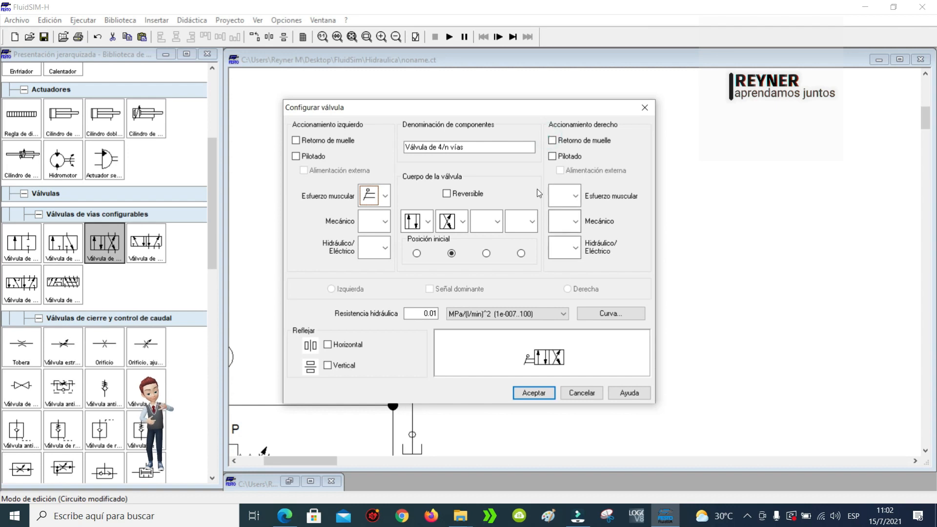
pyautogui.click(553, 140)
pyautogui.click(534, 393)
pyautogui.click(542, 212)
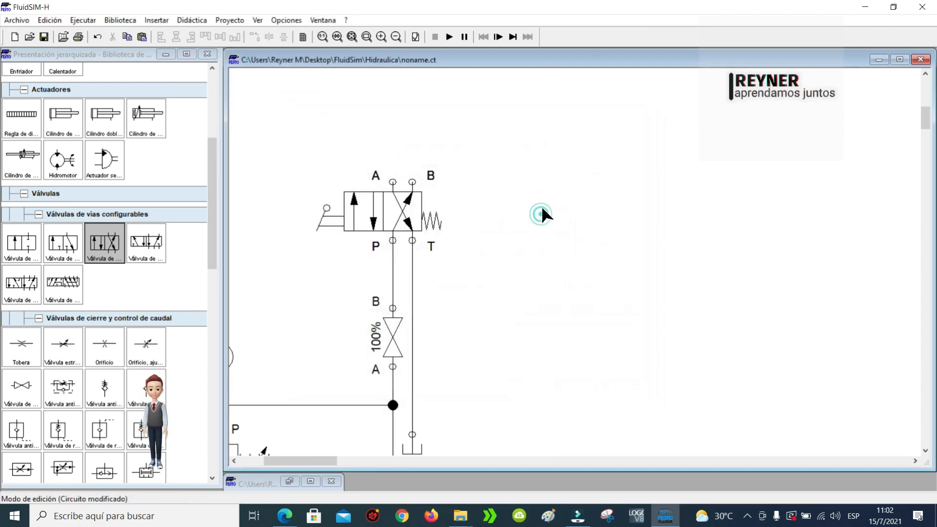
# Reposition the cylinder so that it sits more directly above the 4/n-way valve.
pyautogui.click(352, 37)
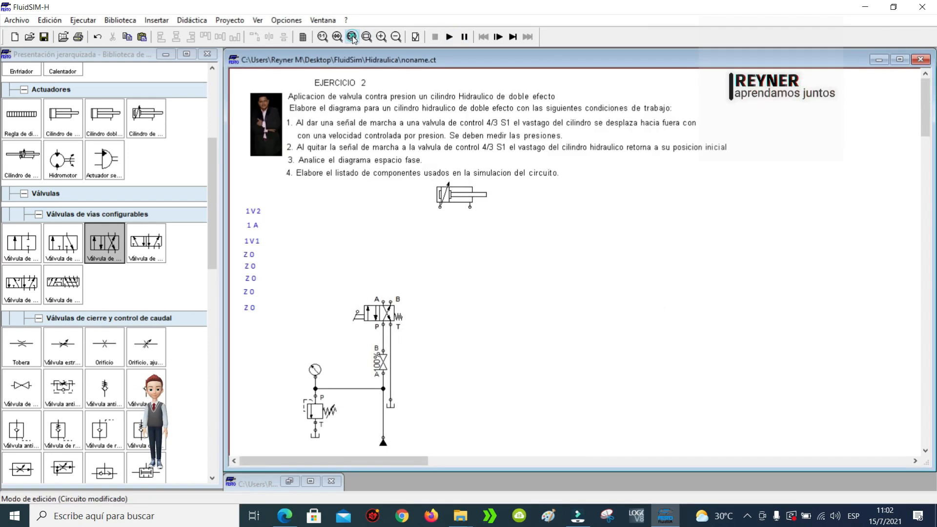
pyautogui.moveTo(456, 198); pyautogui.dragTo(408, 206)
pyautogui.click(462, 259)
pyautogui.click(510, 261)
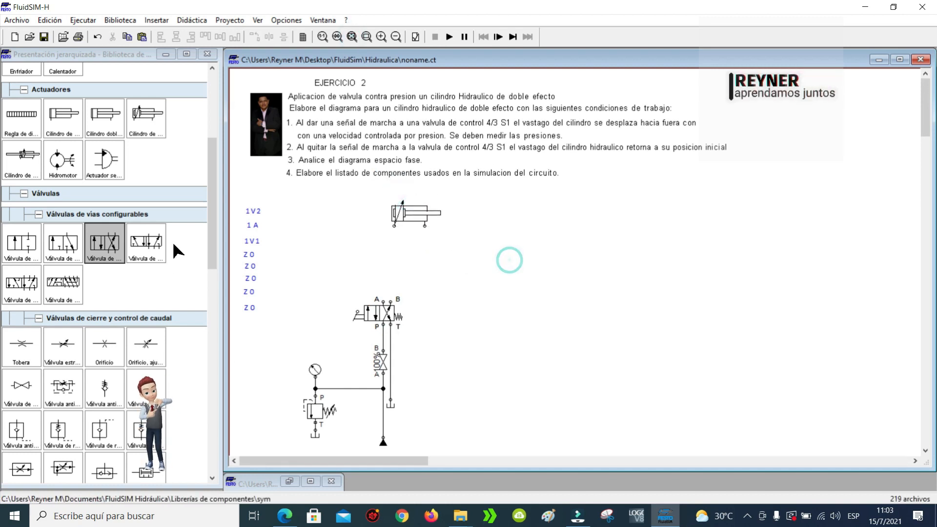
# Connect the 4/n-way valve's port A to the cylinder's piston-side port and shift the cylinder so the line runs straight.
pyautogui.moveTo(211, 191); pyautogui.dragTo(213, 248)
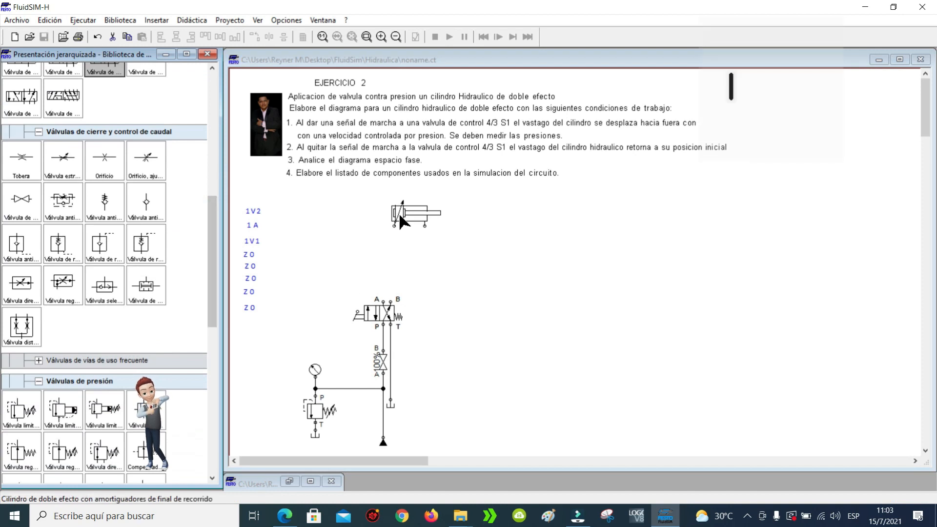
pyautogui.click(383, 302)
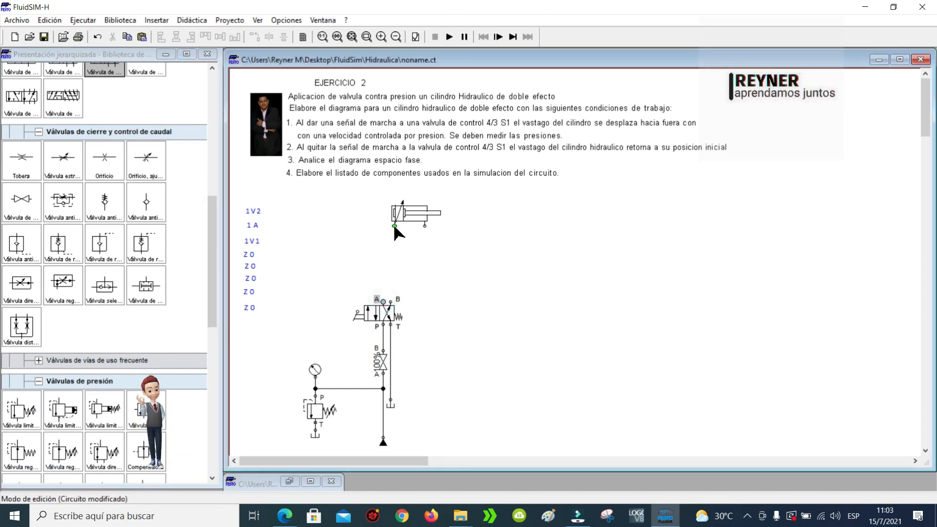
pyautogui.moveTo(394, 225); pyautogui.dragTo(394, 226)
pyautogui.moveTo(402, 210); pyautogui.dragTo(390, 198)
pyautogui.click(388, 192)
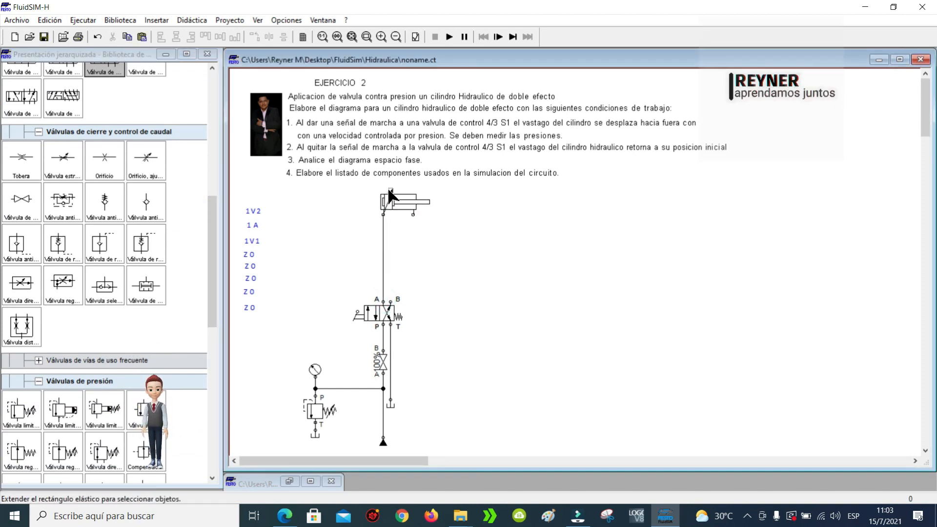
pyautogui.click(452, 259)
# Duplicate the pressure gauge, place it beside the line from port A to the cylinder, and connect it to that line.
pyautogui.click(322, 367)
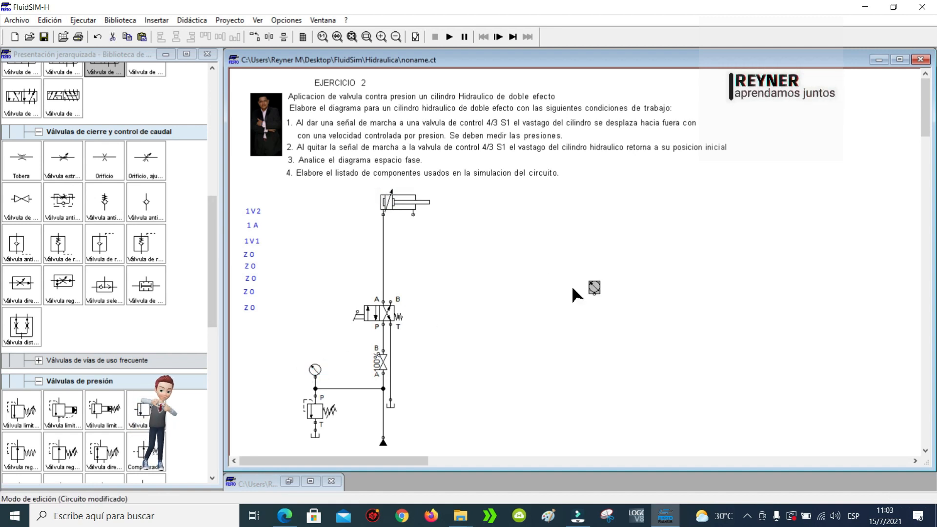
pyautogui.click(598, 287)
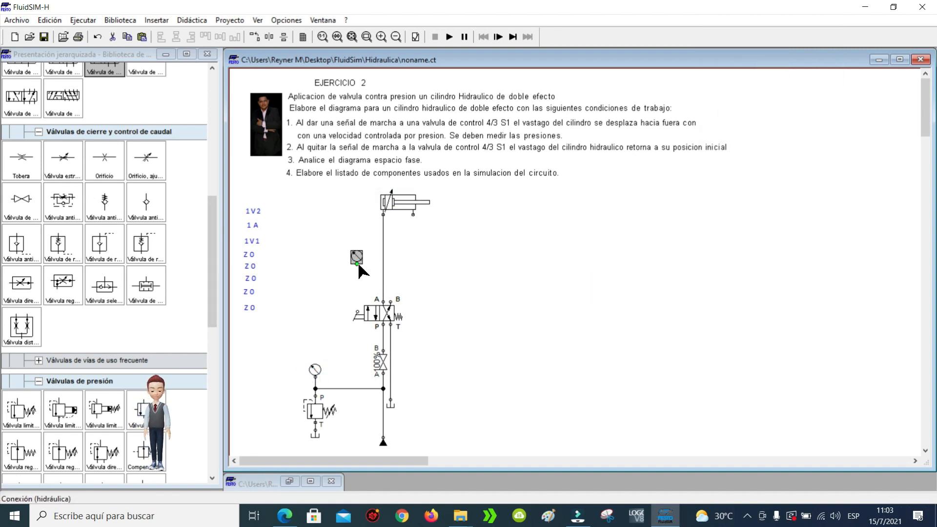
pyautogui.click(358, 262)
pyautogui.moveTo(383, 272); pyautogui.dragTo(383, 271)
pyautogui.click(357, 254)
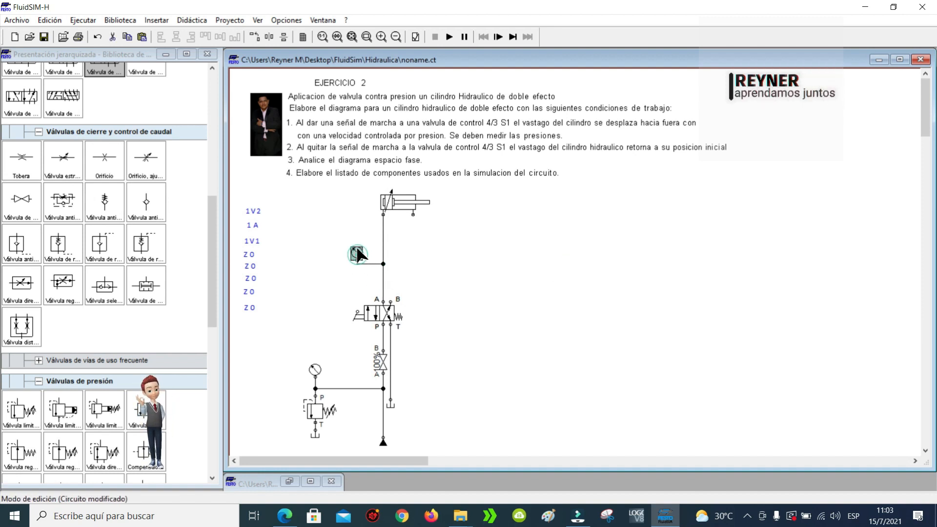
pyautogui.click(486, 252)
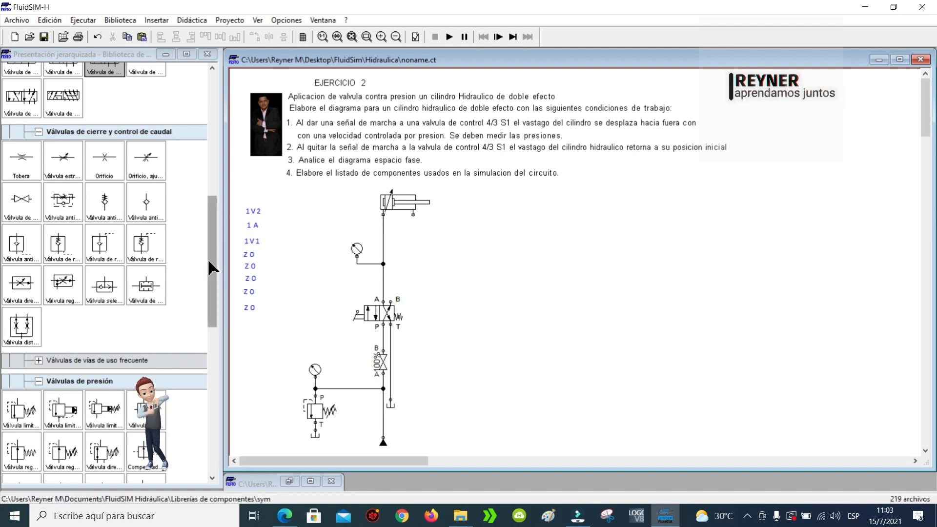
# Place a pressure relief valve and a spring-loaded check valve side by side, below the cylinder's rod side.
pyautogui.moveTo(208, 259); pyautogui.dragTo(207, 238)
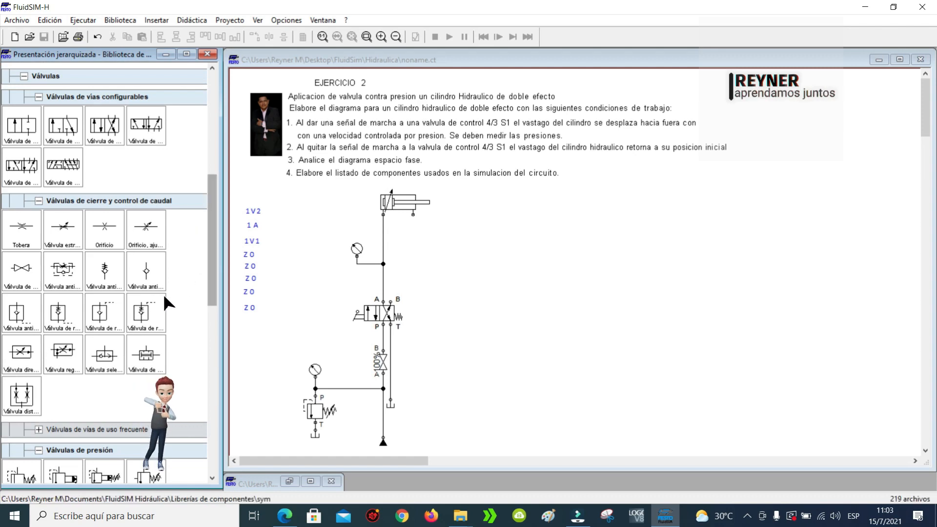
pyautogui.moveTo(214, 230); pyautogui.dragTo(205, 300)
pyautogui.moveTo(31, 258); pyautogui.dragTo(423, 248)
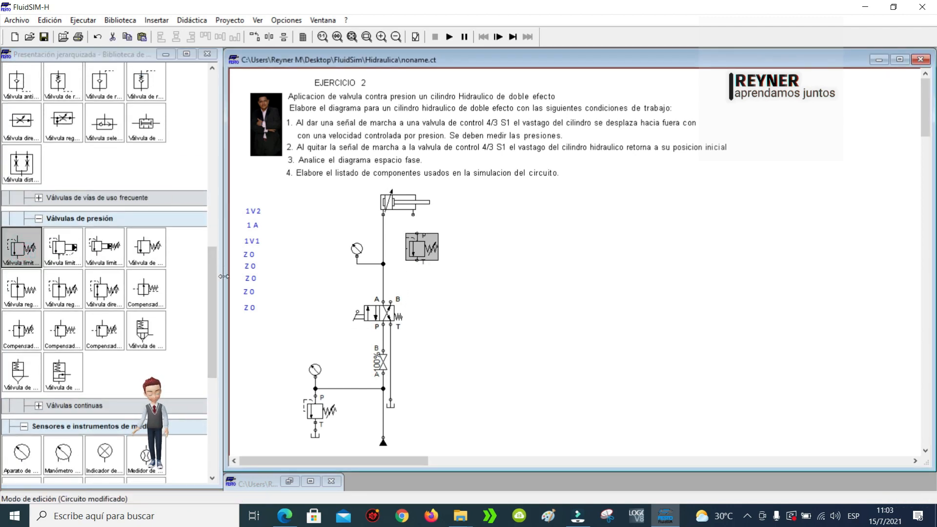
pyautogui.moveTo(211, 290); pyautogui.dragTo(218, 223)
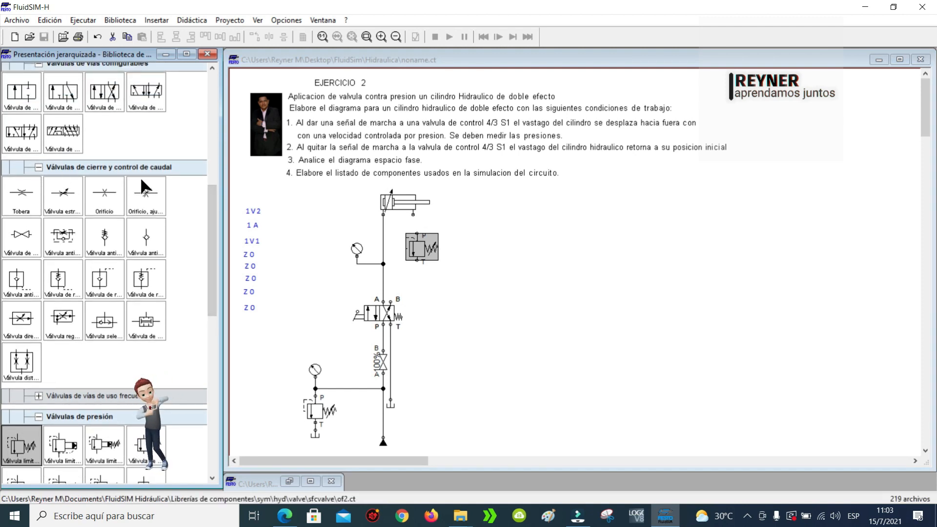
pyautogui.moveTo(97, 237); pyautogui.dragTo(454, 247)
# Shift the new relief valve away from the cylinder line and connect its port T to the 4/n-way valve's port B.
pyautogui.click(367, 37)
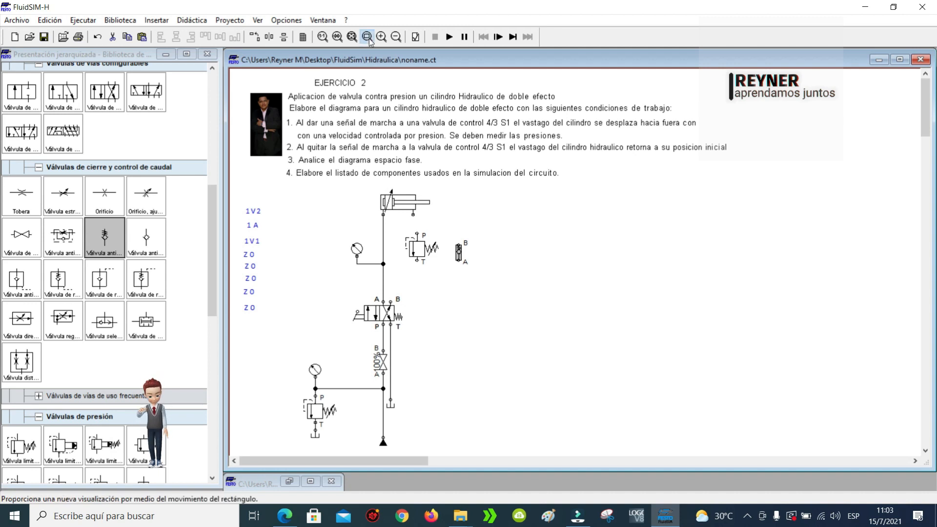
pyautogui.moveTo(628, 364); pyautogui.dragTo(304, 166)
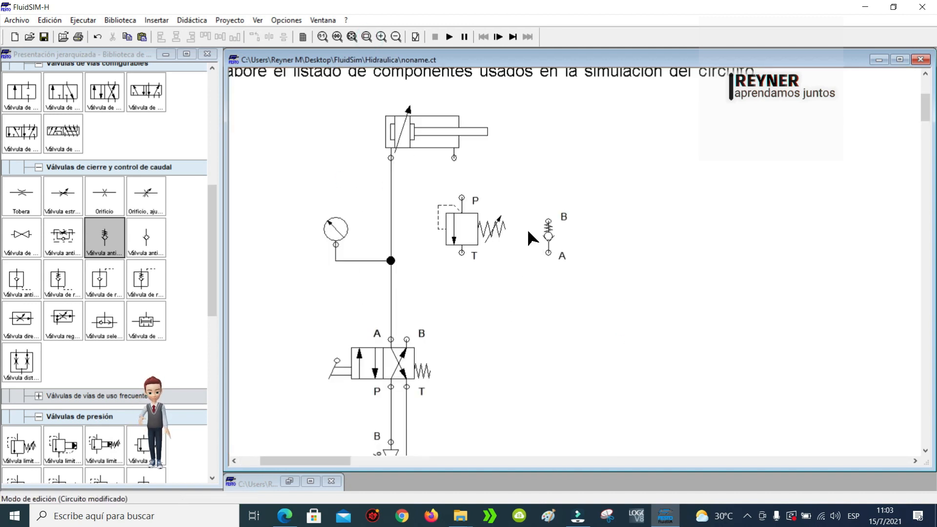
pyautogui.moveTo(479, 225); pyautogui.dragTo(506, 282)
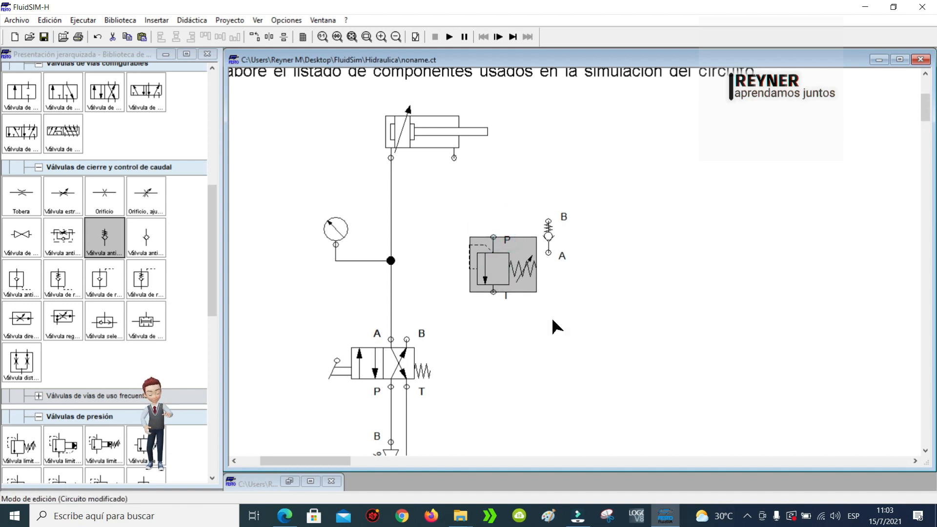
pyautogui.click(555, 320)
pyautogui.moveTo(406, 340); pyautogui.dragTo(406, 339)
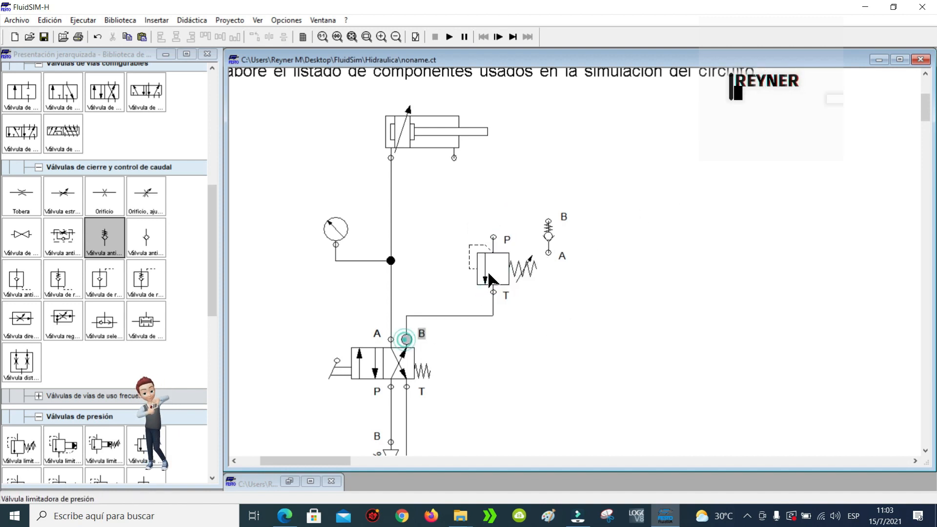
# Align the check valve beside the new relief valve and connect its port A to the line between relief port T and port B.
pyautogui.moveTo(552, 230); pyautogui.dragTo(571, 273)
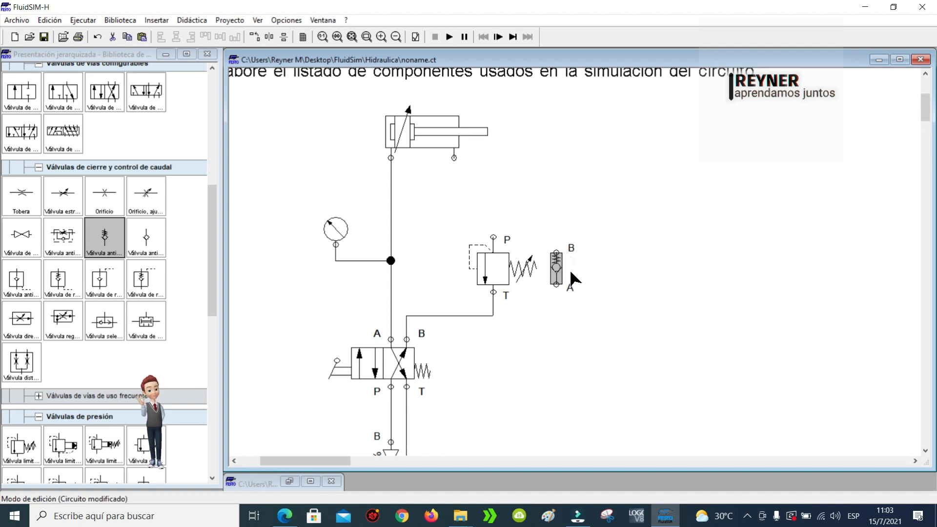
pyautogui.click(532, 307)
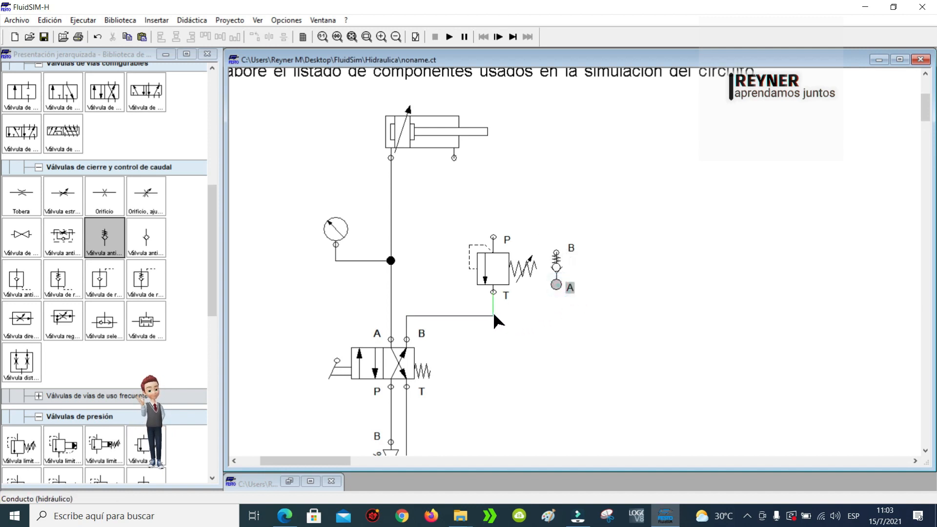
pyautogui.moveTo(556, 286); pyautogui.dragTo(492, 315)
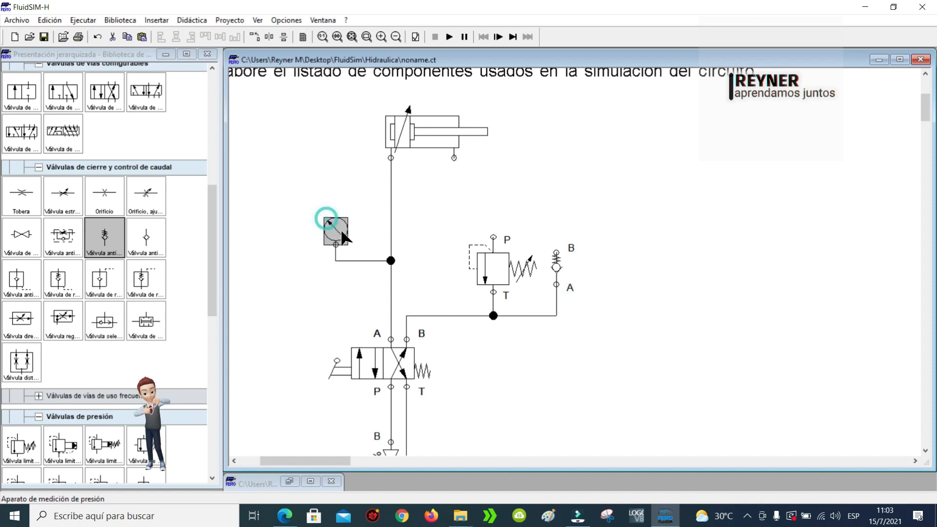
# Duplicate the pressure gauge beside the cylinder line and place the copy above and beyond the check valve.
pyautogui.hotkey('ctrl', 'c')
pyautogui.hotkey('ctrl', 'v')
pyautogui.moveTo(607, 295); pyautogui.dragTo(599, 184)
# Connect the new relief valve's port P to the cylinder's rod-side port and join the check valve's port B to that line.
pyautogui.moveTo(493, 237); pyautogui.dragTo(489, 201)
pyautogui.moveTo(454, 158); pyautogui.dragTo(454, 158)
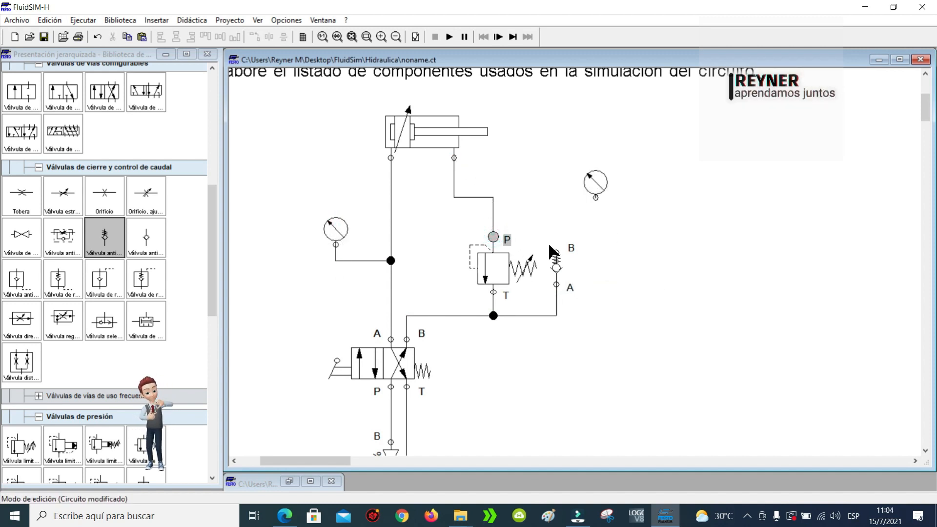
pyautogui.click(557, 253)
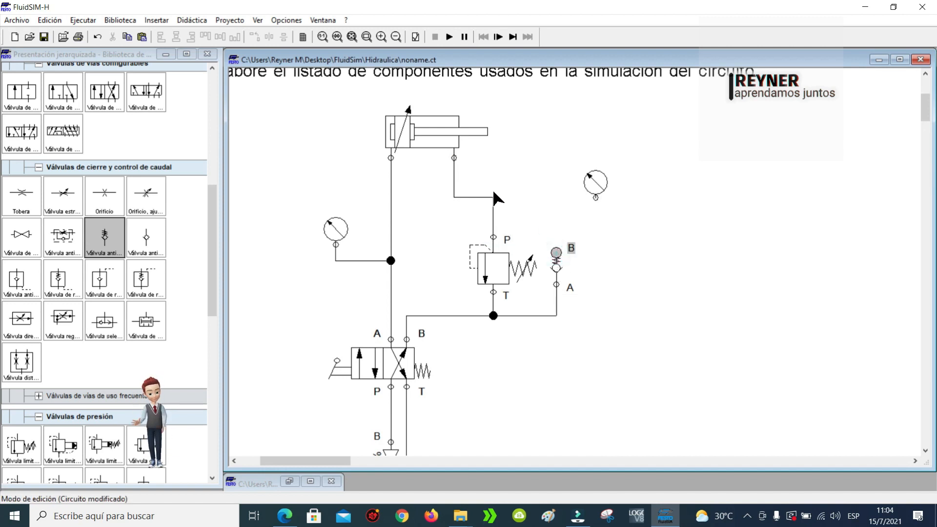
pyautogui.moveTo(493, 193); pyautogui.dragTo(493, 198)
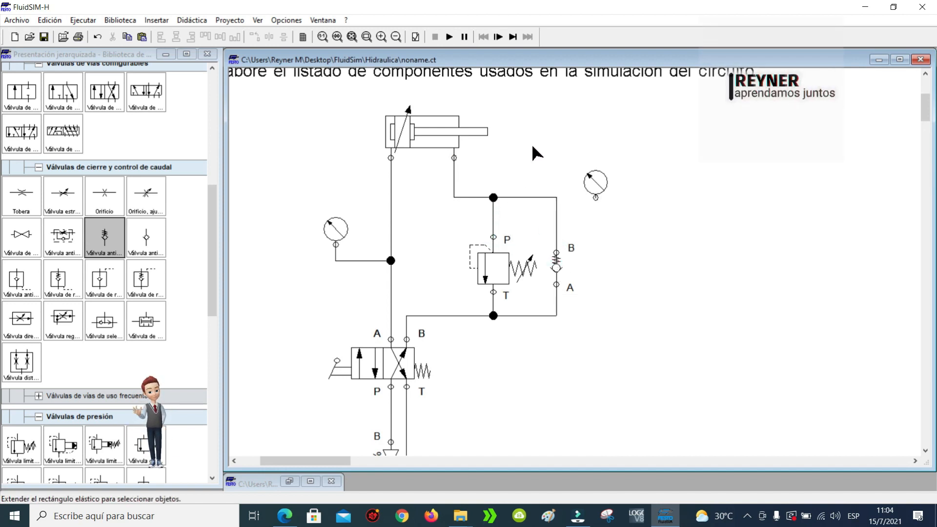
# Move the gauge copy directly above the check valve and connect it to the corner of the line at port B.
pyautogui.moveTo(598, 185); pyautogui.dragTo(493, 166)
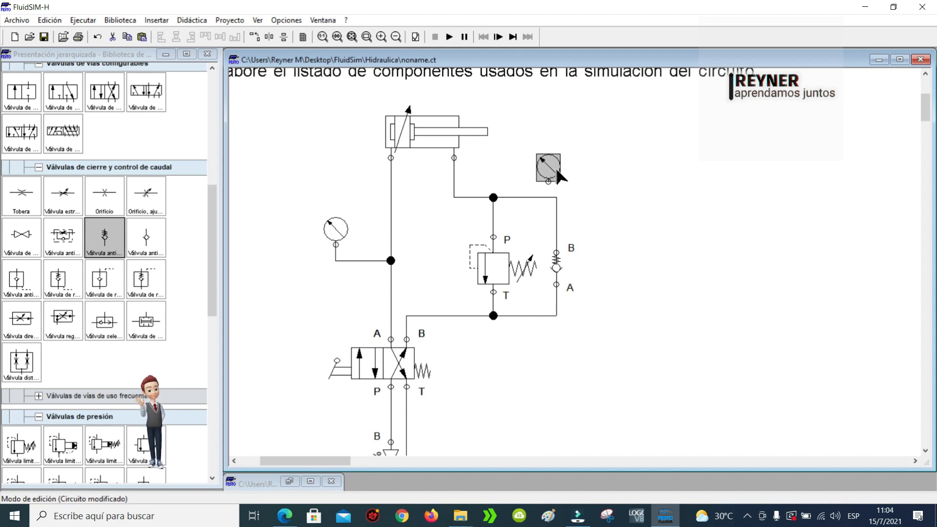
pyautogui.moveTo(560, 171); pyautogui.dragTo(562, 163)
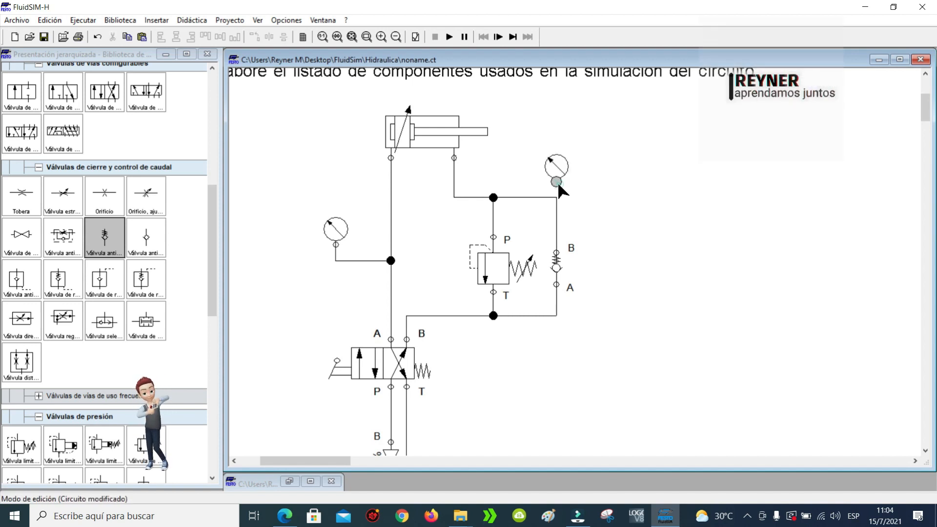
pyautogui.moveTo(557, 182); pyautogui.dragTo(555, 196)
pyautogui.click(648, 226)
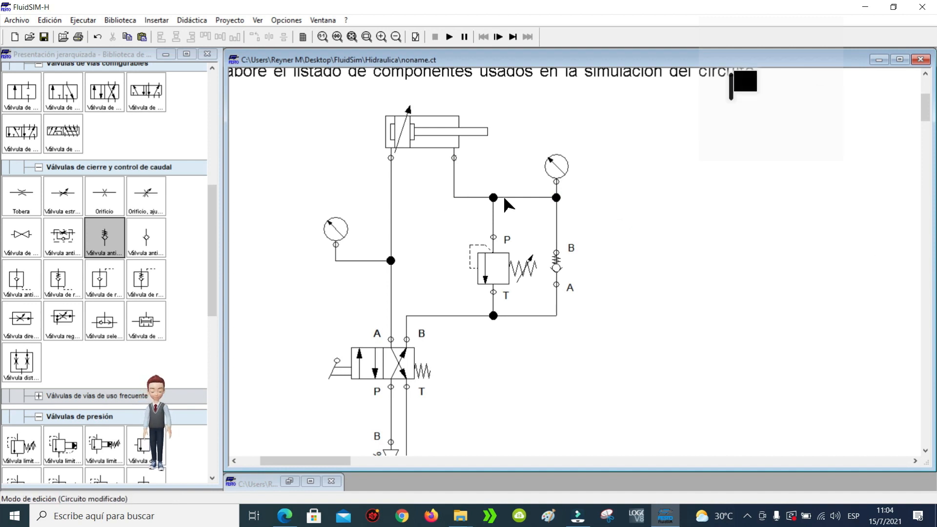
# Lower the rod-side gauge together with its connecting line and junctions by two grid steps.
pyautogui.moveTo(441, 165); pyautogui.dragTo(441, 165)
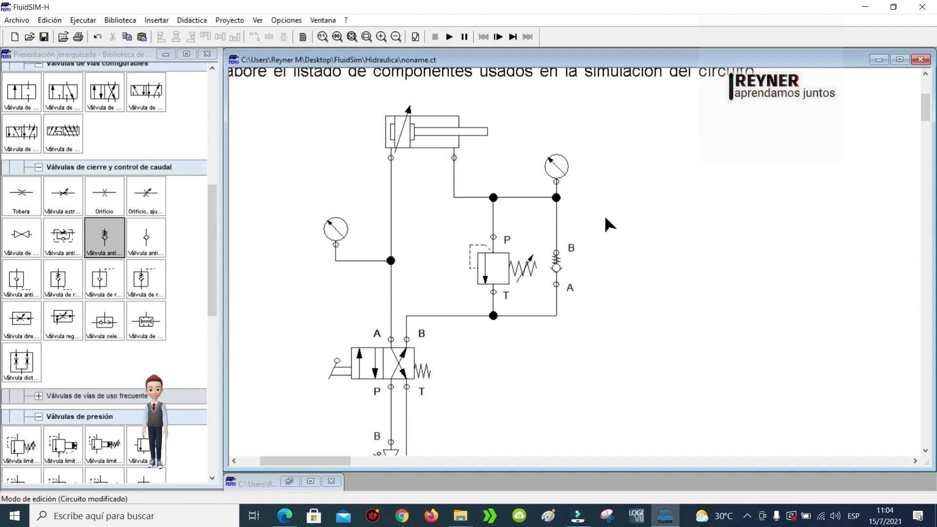
pyautogui.moveTo(640, 226); pyautogui.dragTo(425, 162)
pyautogui.press('Down')
pyautogui.press('Down')
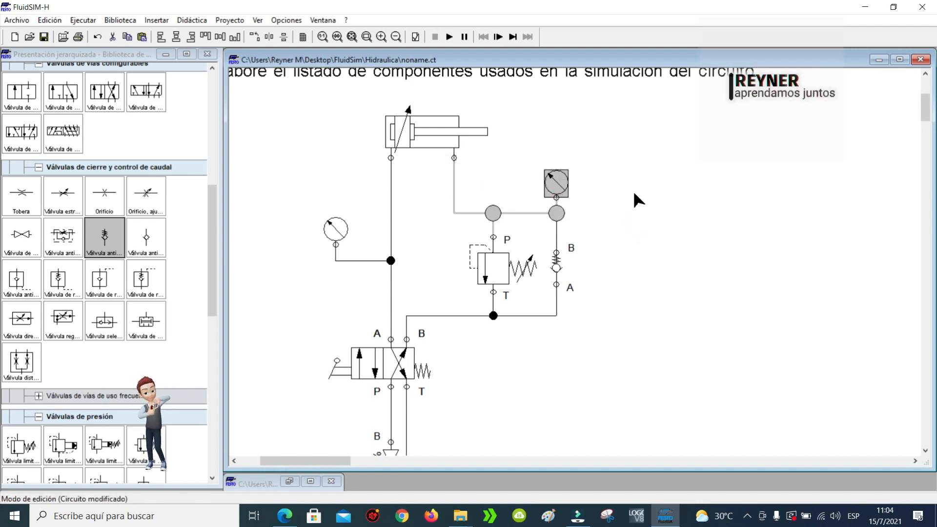
pyautogui.click(642, 199)
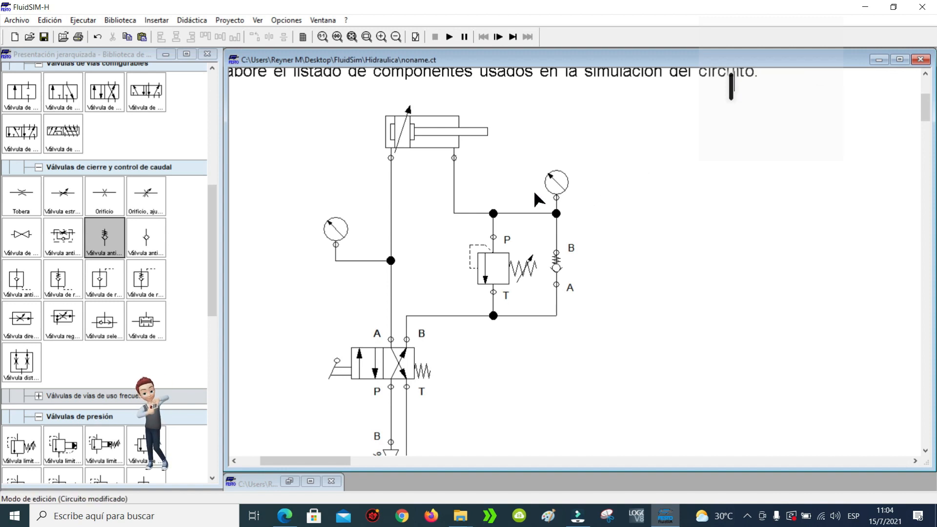
# Set the nominal pressure (Presión nominal) of the rod-side relief valve to 2 MPa.
pyautogui.doubleClick(498, 265)
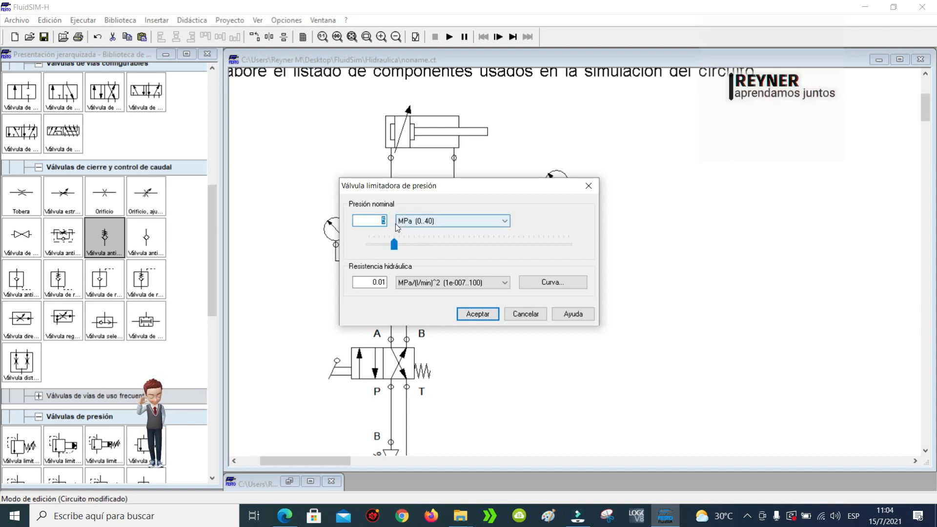
pyautogui.write('4')
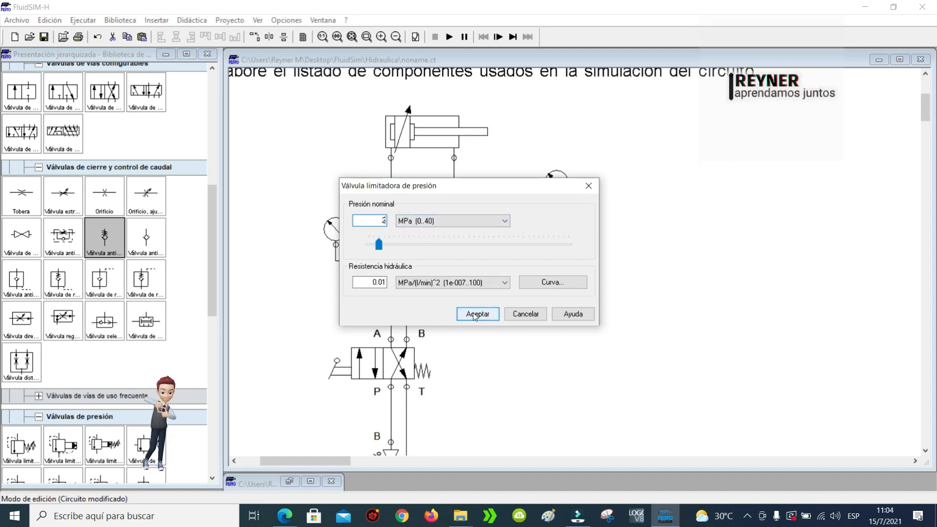
pyautogui.click(505, 222)
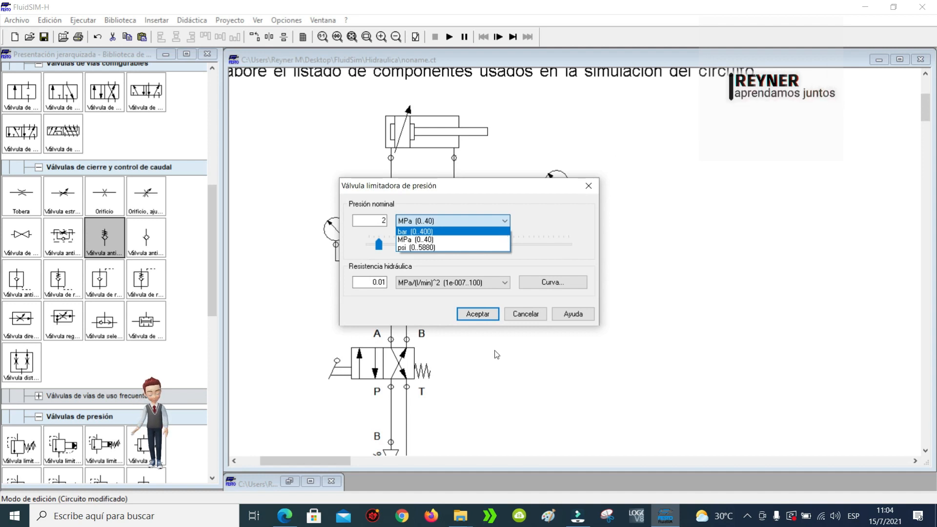
pyautogui.click(484, 315)
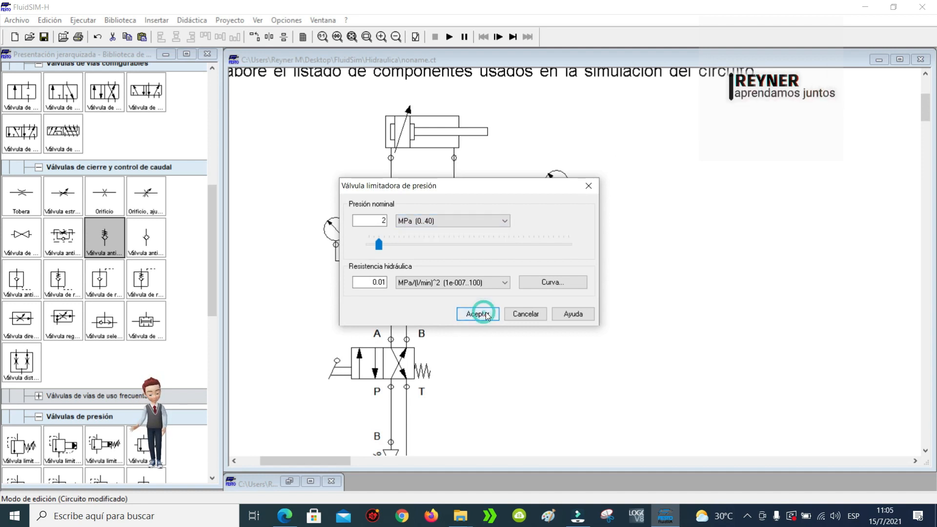
pyautogui.click(484, 315)
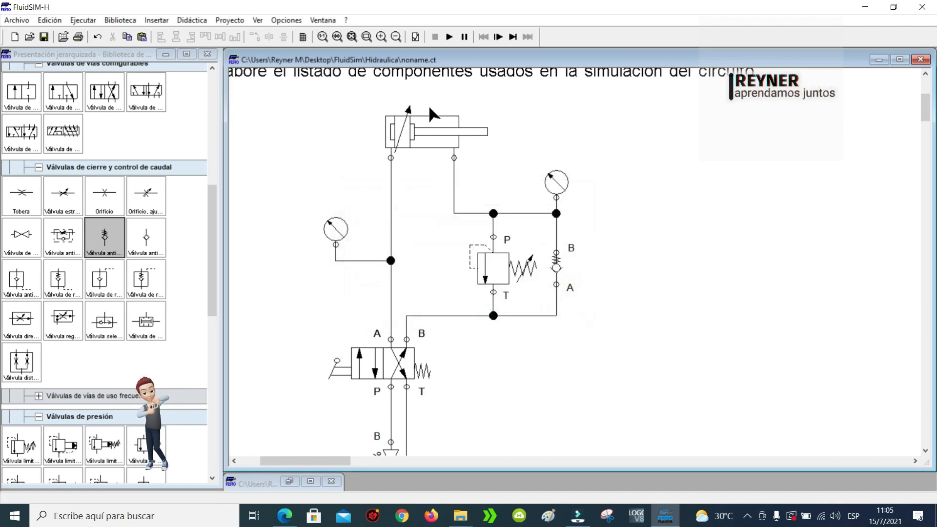
# Check the circuit for graphic errors, and simulate it while switching the hand-lever valve on and off to move the cylinder.
pyautogui.click(417, 37)
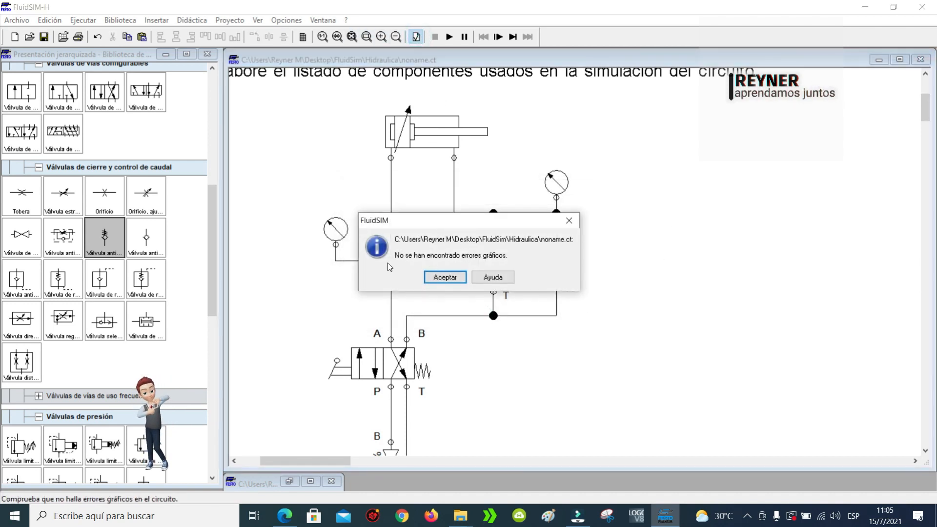
pyautogui.click(447, 276)
pyautogui.click(352, 37)
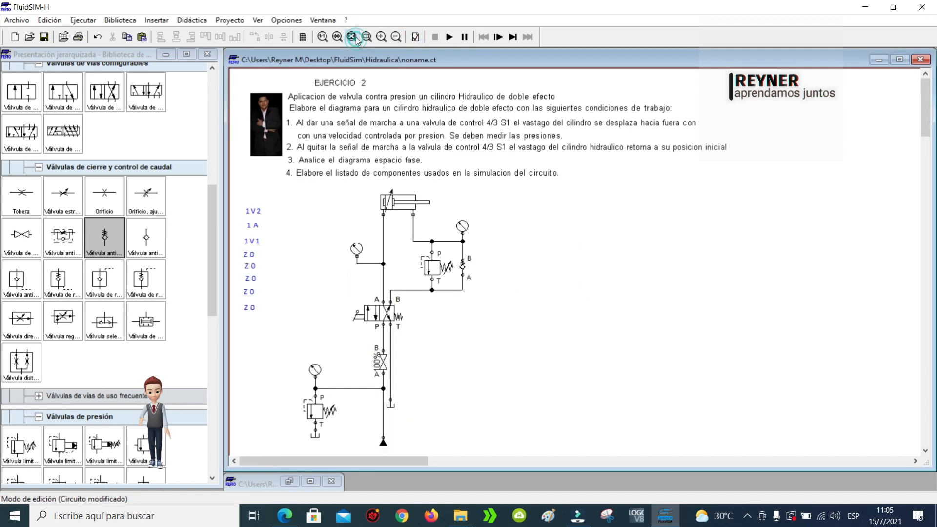
pyautogui.click(450, 37)
pyautogui.click(364, 312)
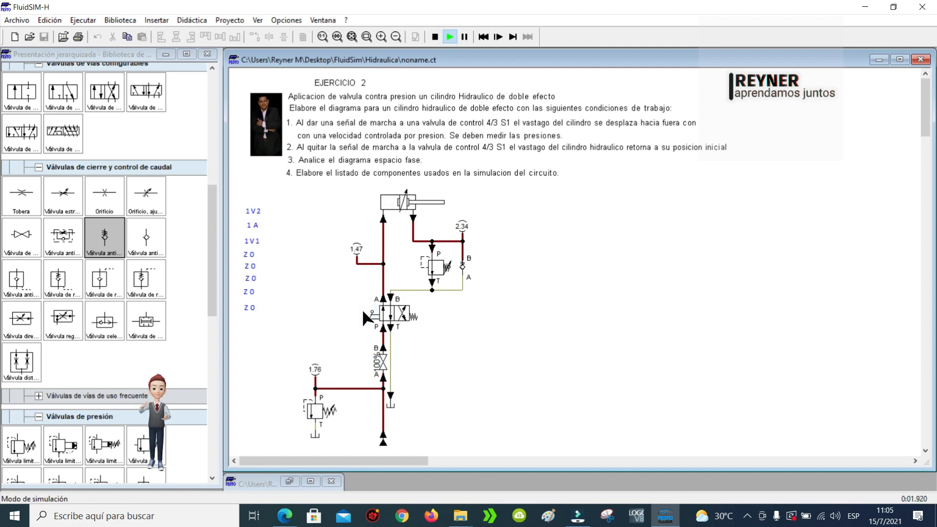
pyautogui.click(364, 314)
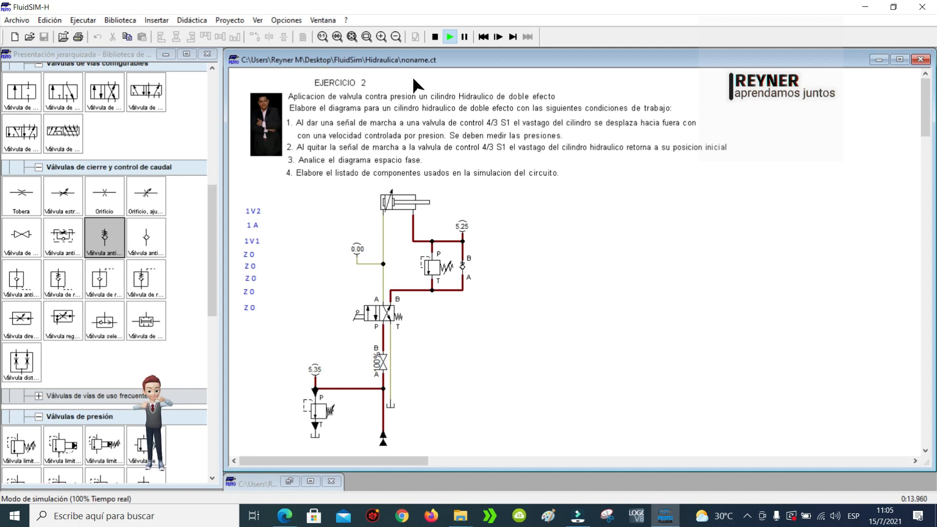
# Switch the hand-lever valve on and off once more to extend and retract the cylinder in the running simulation.
pyautogui.click(372, 320)
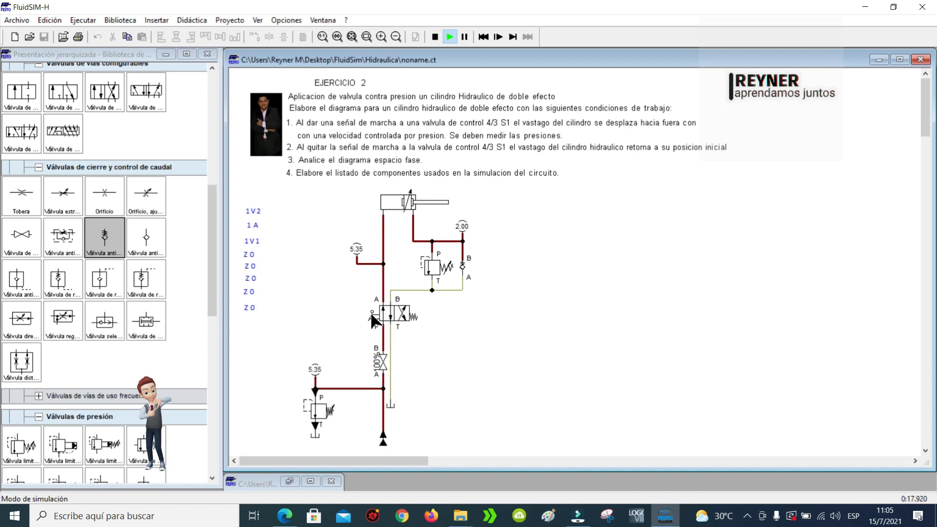
pyautogui.click(372, 321)
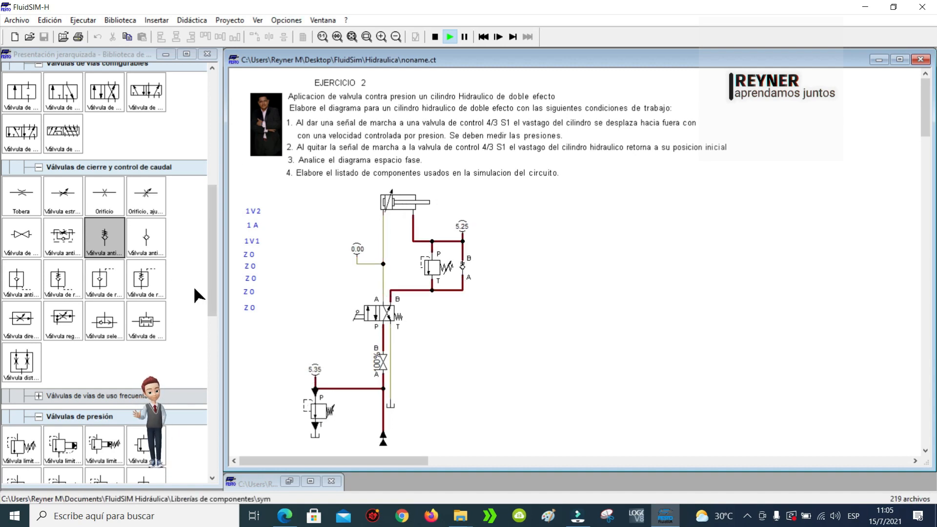
# Stop the simulation and place a state diagram (Diagrama de estado) beside the circuit, keeping its default settings.
pyautogui.moveTo(212, 281); pyautogui.dragTo(210, 405)
pyautogui.click(55, 387)
pyautogui.click(567, 374)
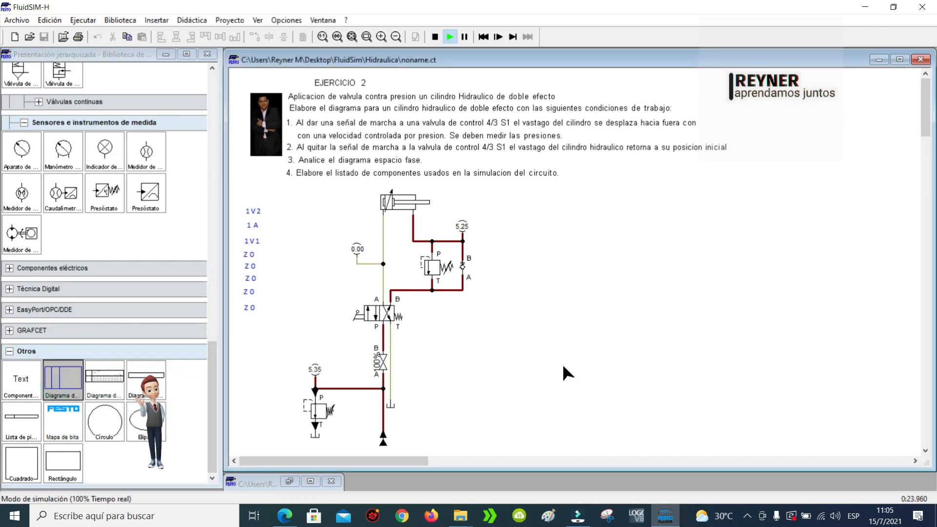
pyautogui.click(435, 36)
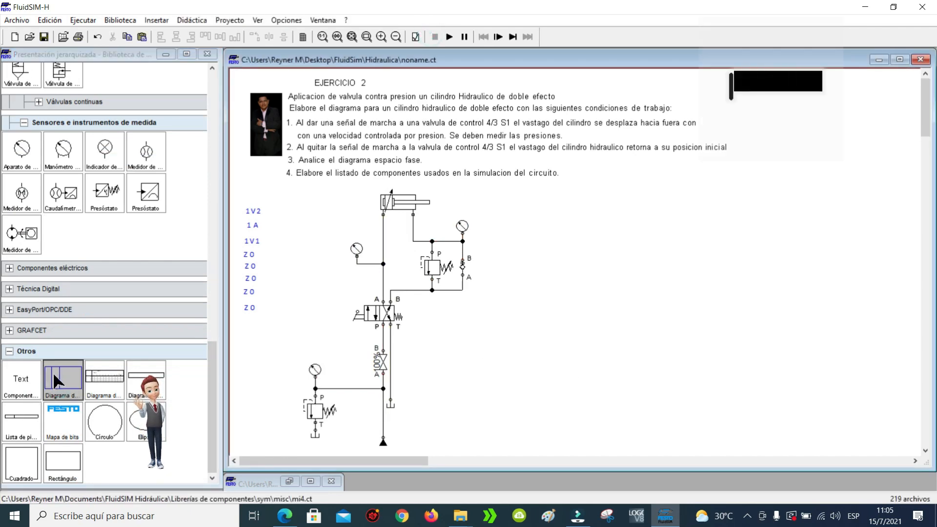
pyautogui.moveTo(56, 379); pyautogui.dragTo(598, 375)
pyautogui.doubleClick(561, 359)
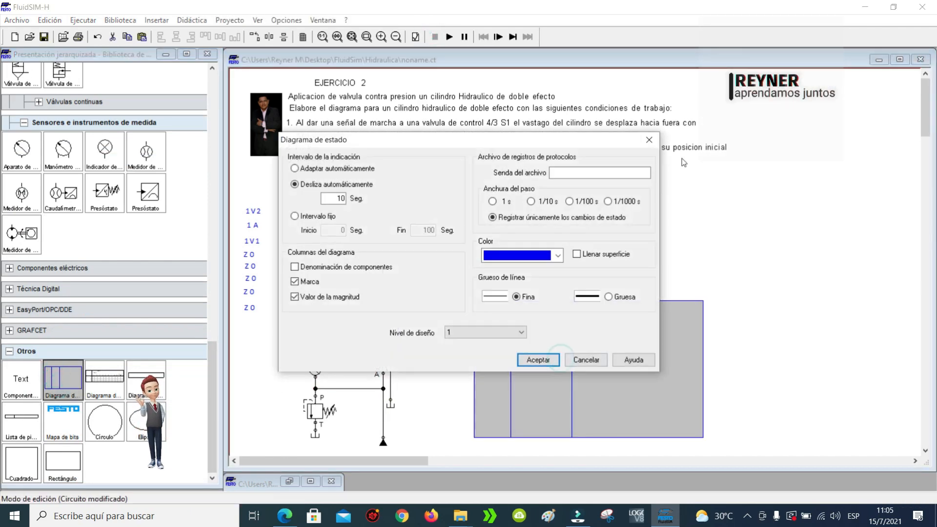
pyautogui.click(656, 141)
# Assign the double-acting cylinder to the state diagram and enable Desplazamiento, Velocidad, Aceleración and Fuerza.
pyautogui.moveTo(427, 201); pyautogui.dragTo(487, 367)
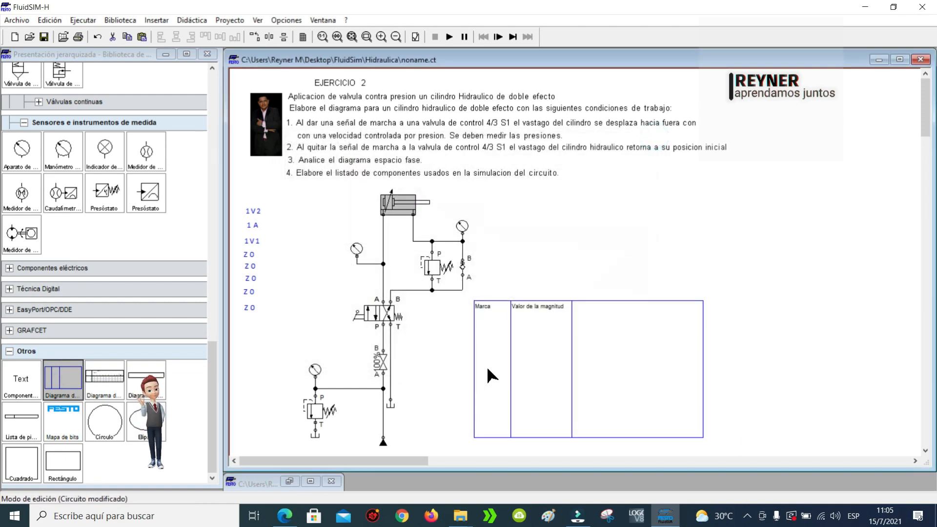
pyautogui.click(370, 239)
pyautogui.click(370, 259)
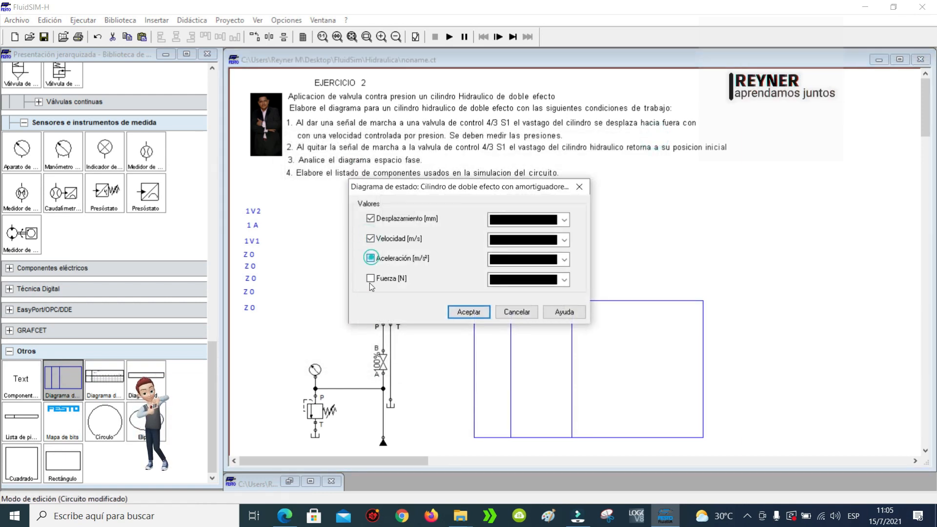
pyautogui.click(412, 271)
# Set the cylinder's diagram colours to blue for Desplazamiento, green for Velocidad and red for Aceleración, and accept them.
pyautogui.click(564, 220)
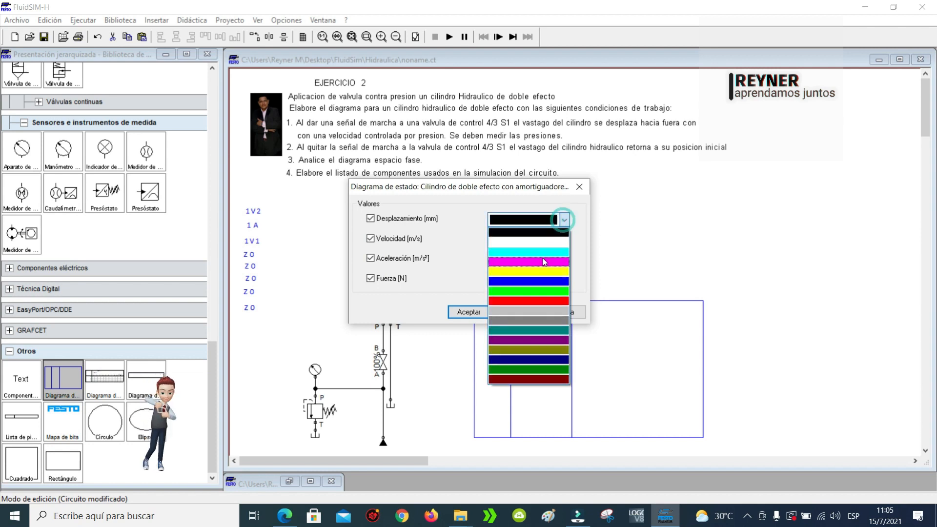
pyautogui.click(541, 283)
pyautogui.click(564, 239)
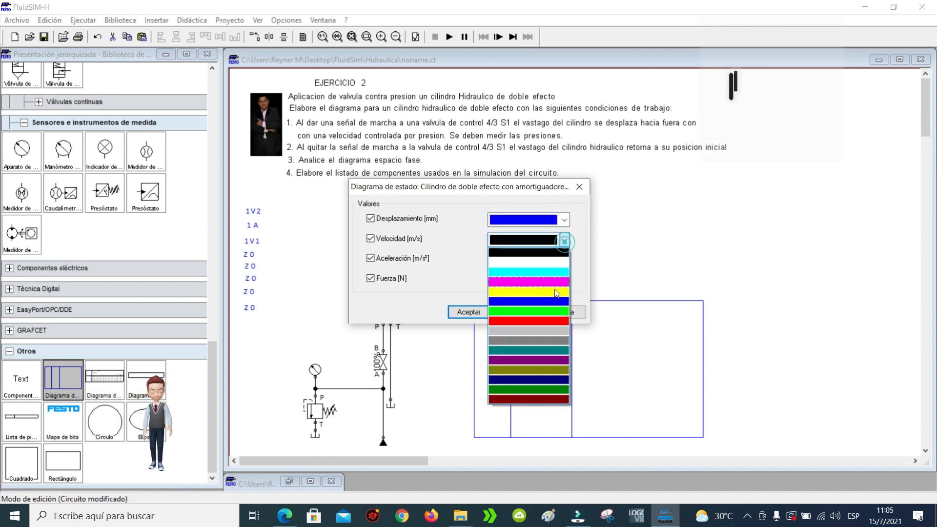
pyautogui.click(537, 311)
pyautogui.click(564, 259)
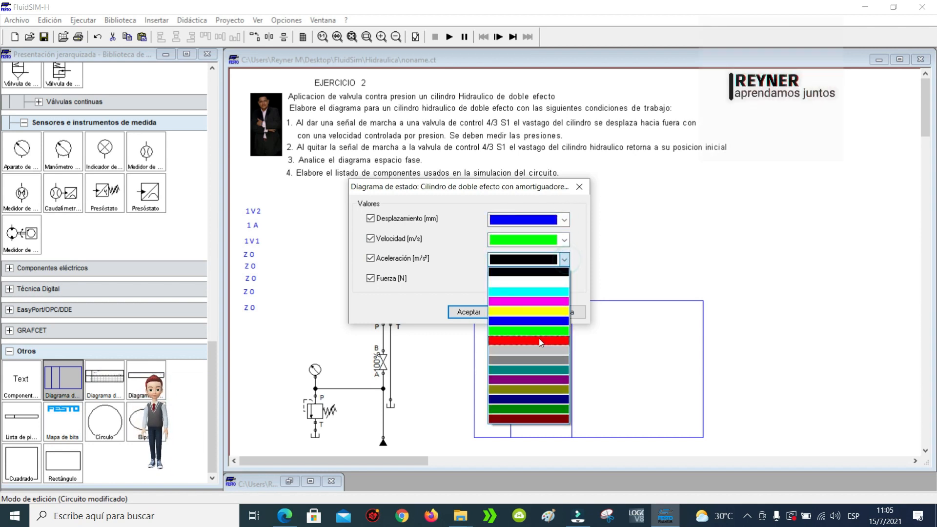
pyautogui.click(541, 341)
pyautogui.click(479, 312)
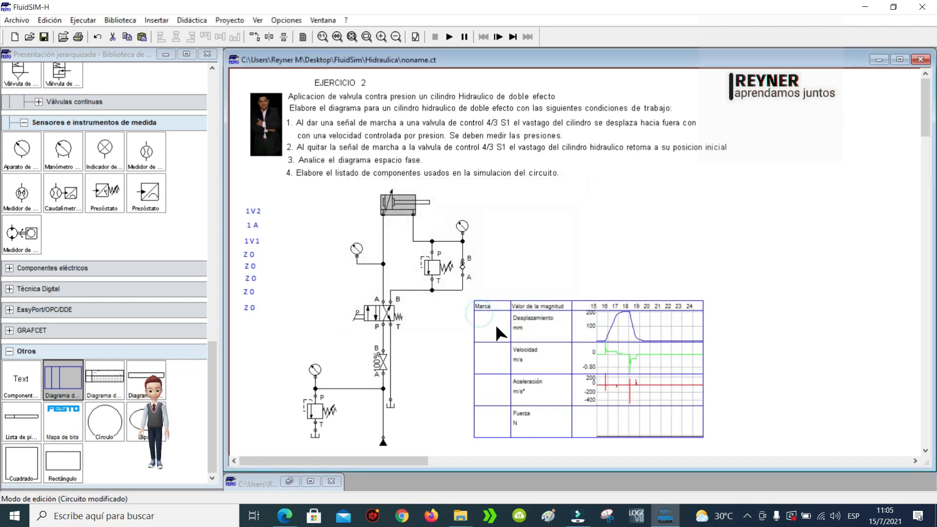
# Move the state diagram closer to the circuit and simulate a cylinder stroke with the hand-lever valve.
pyautogui.moveTo(574, 358); pyautogui.dragTo(544, 376)
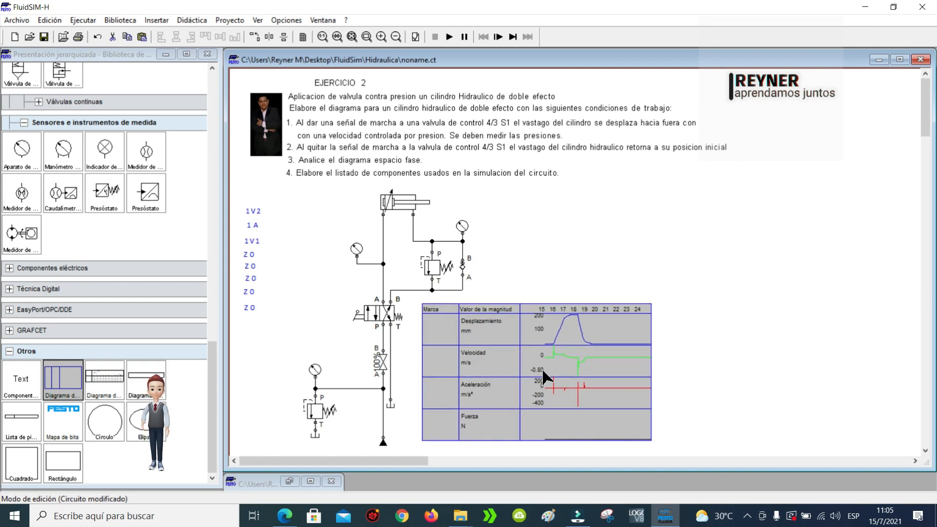
pyautogui.click(449, 37)
pyautogui.click(368, 312)
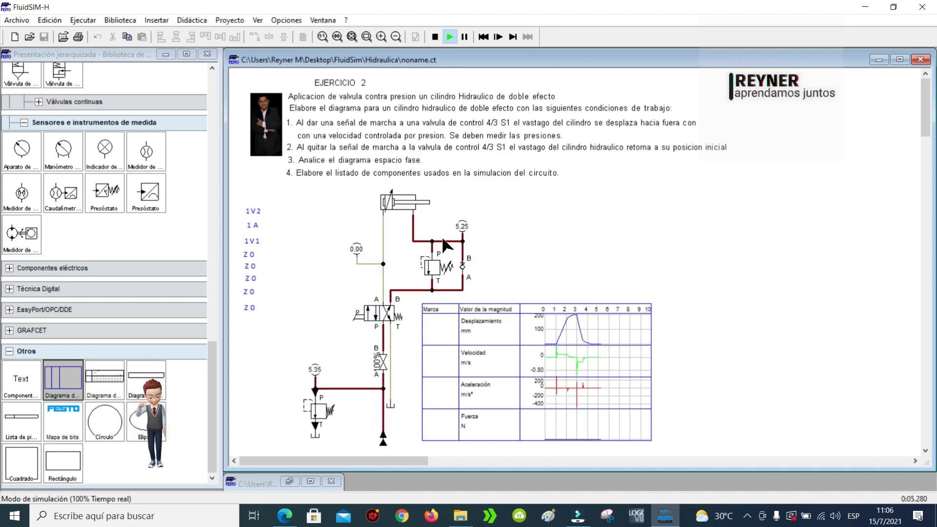
# Set the rod-side relief valve's nominal pressure (Presión nominal) to 8 MPa during the simulation.
pyautogui.doubleClick(437, 266)
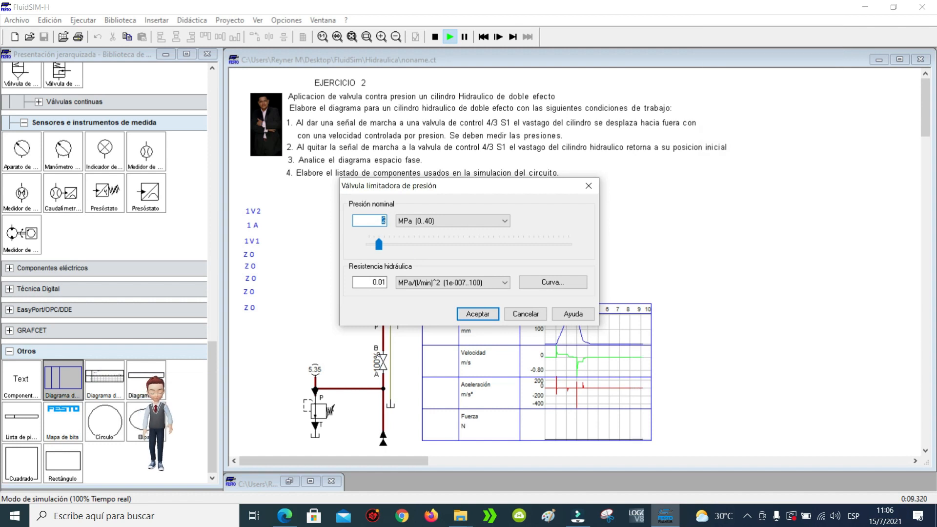
pyautogui.write('5')
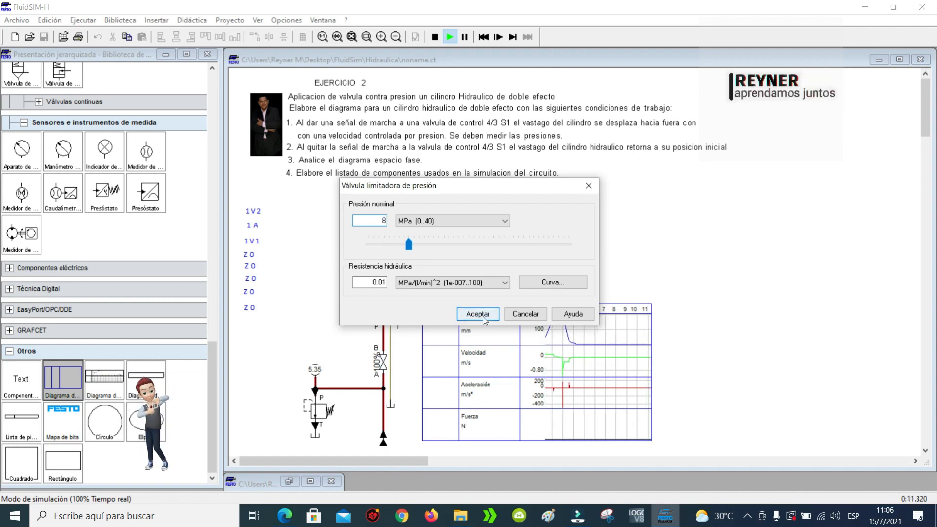
pyautogui.click(477, 314)
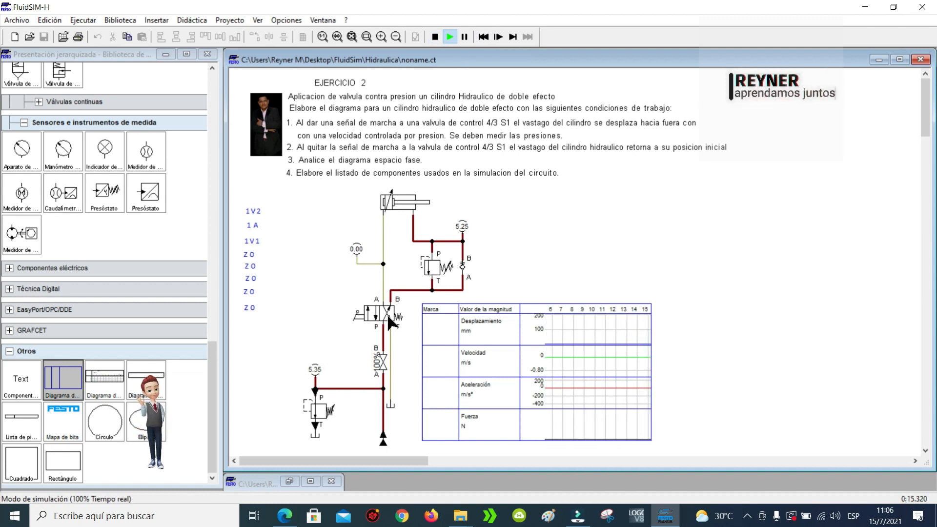
# Switch the hand-lever valve on and off repeatedly and examine the cylinder's curves in the state diagram.
pyautogui.click(370, 316)
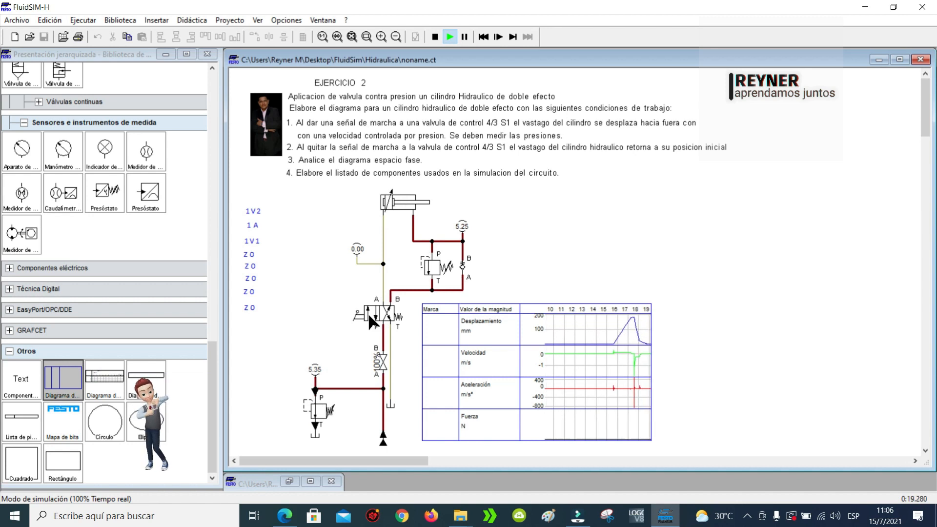
pyautogui.click(377, 316)
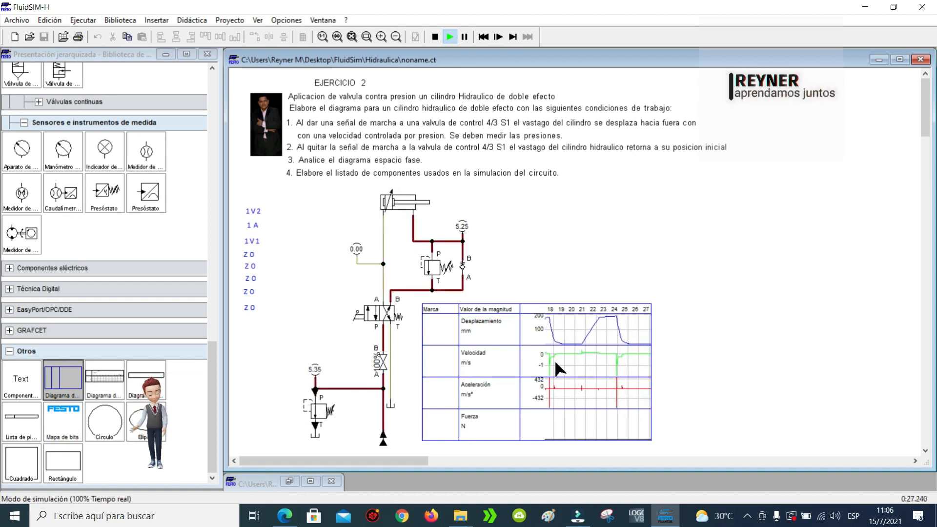
pyautogui.click(368, 315)
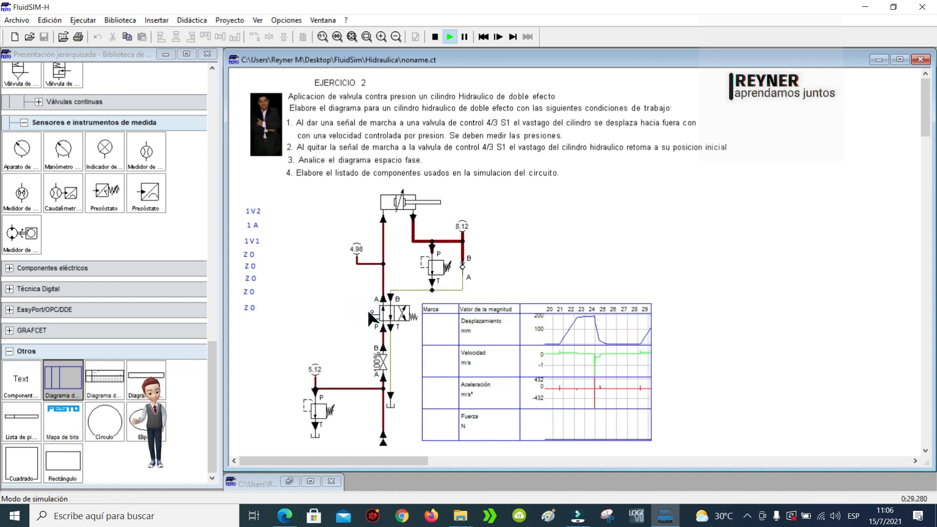
pyautogui.click(368, 313)
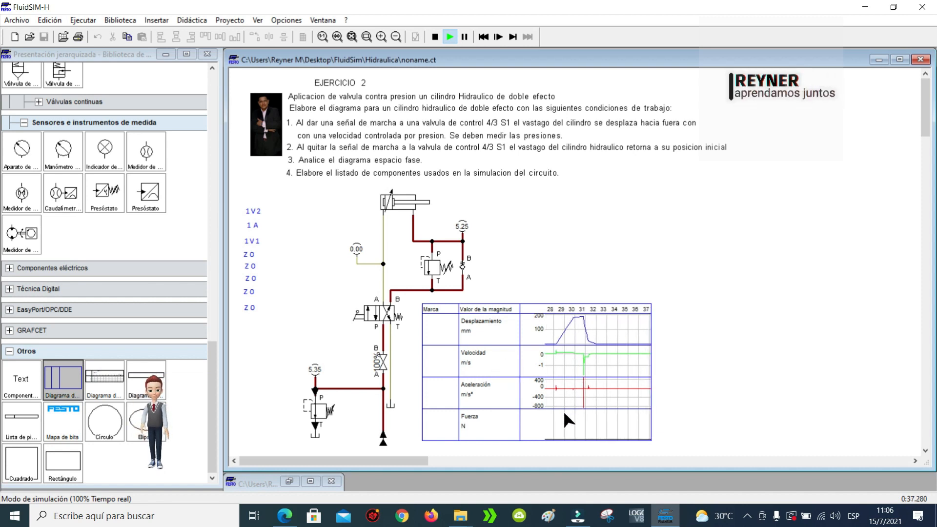
pyautogui.click(373, 315)
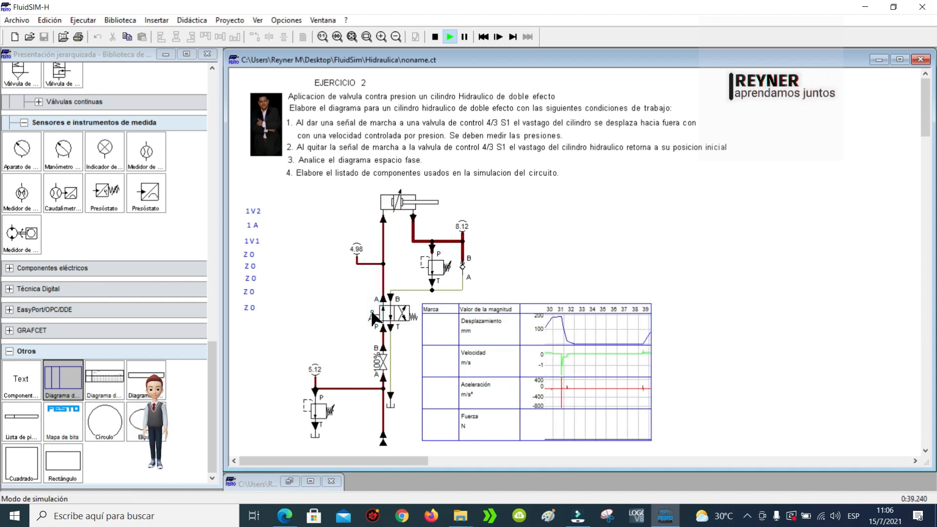
pyautogui.click(374, 318)
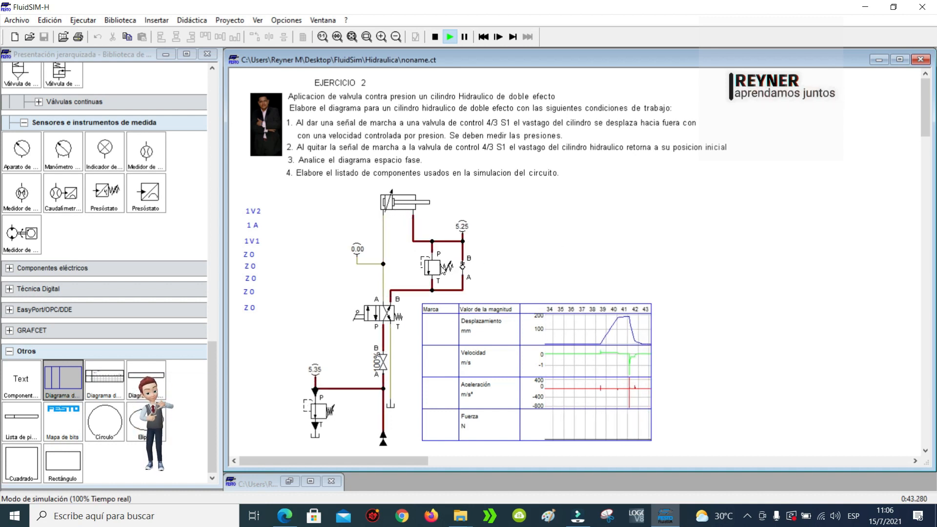
pyautogui.click(369, 315)
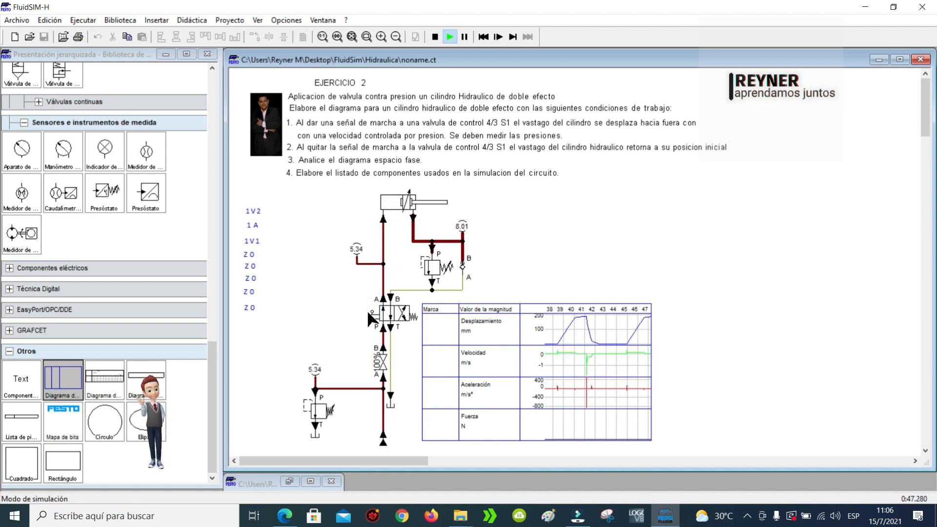
pyautogui.click(368, 315)
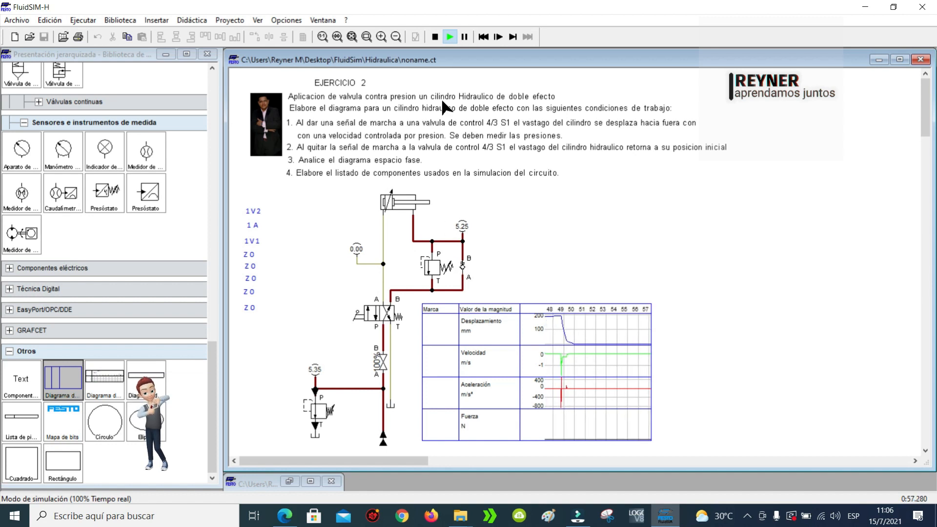
# Examine the gauge pressures and the flow through the rod-side relief and check valves while switching the hand-lever valve, and stop the simulation.
pyautogui.click(367, 36)
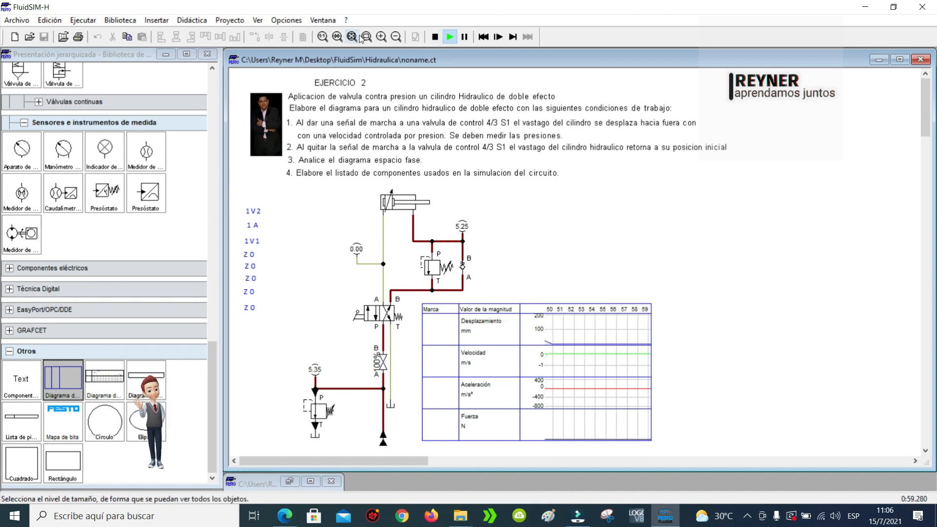
pyautogui.moveTo(564, 364); pyautogui.dragTo(287, 191)
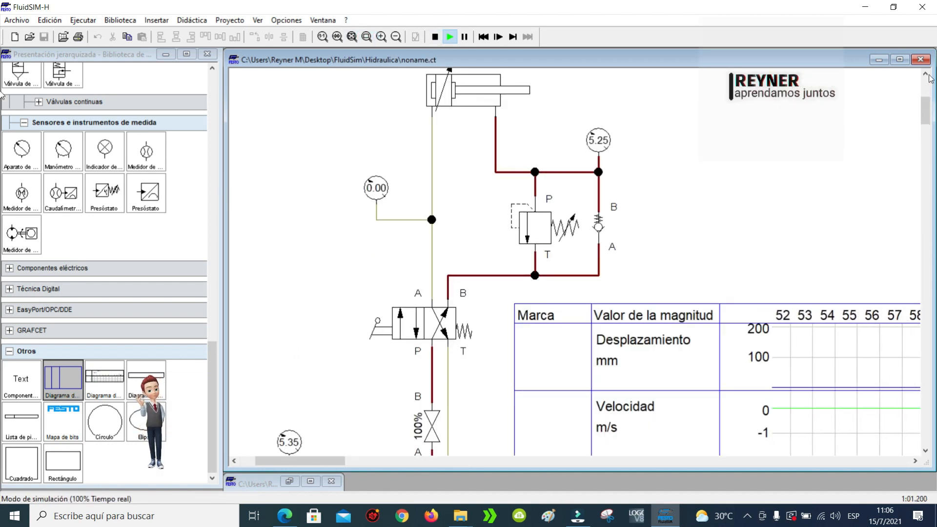
pyautogui.moveTo(928, 116); pyautogui.dragTo(928, 111)
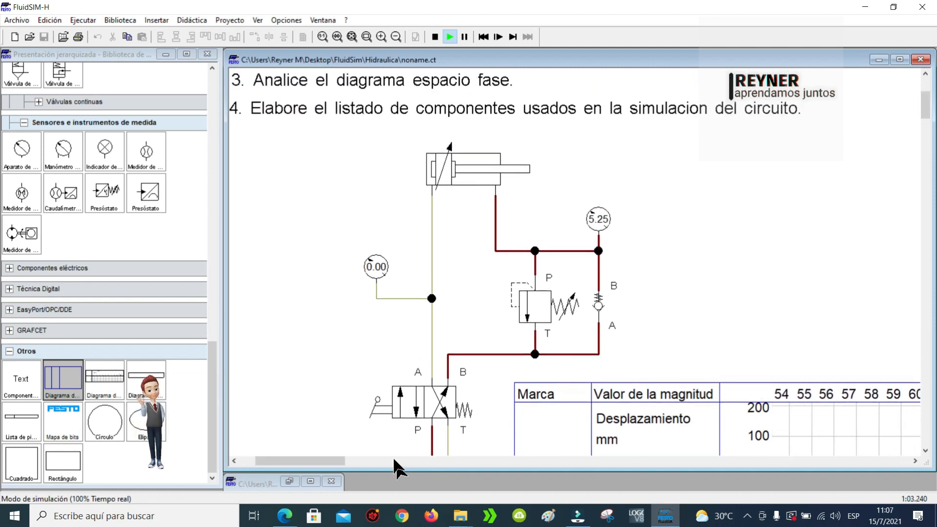
pyautogui.click(386, 406)
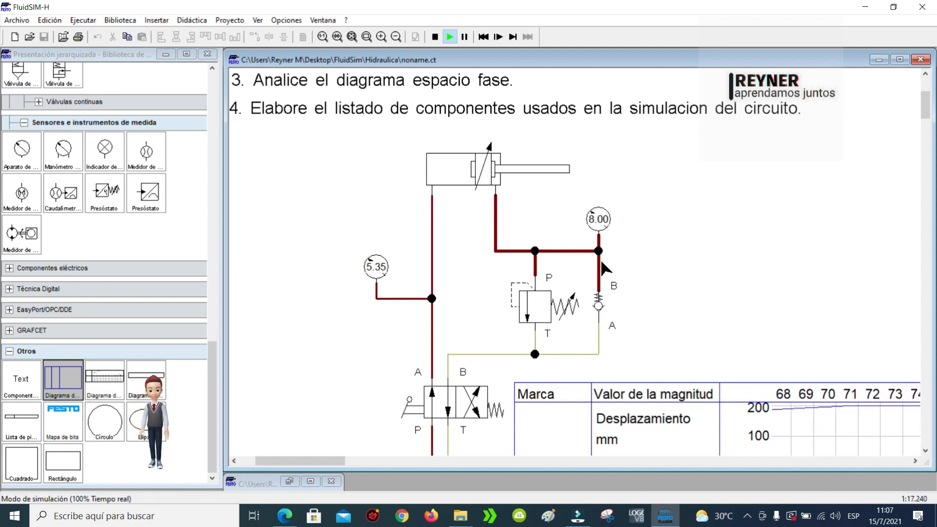
pyautogui.moveTo(545, 252); pyautogui.dragTo(601, 259)
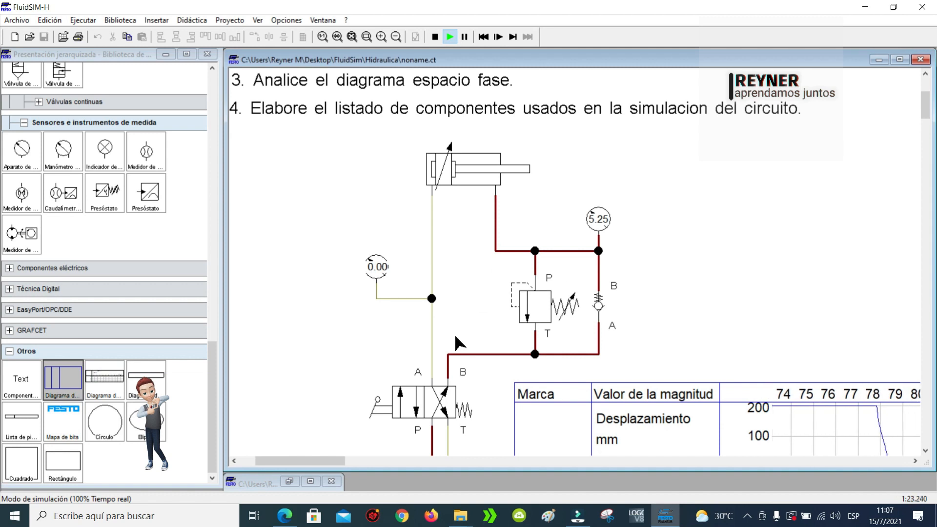
pyautogui.click(401, 408)
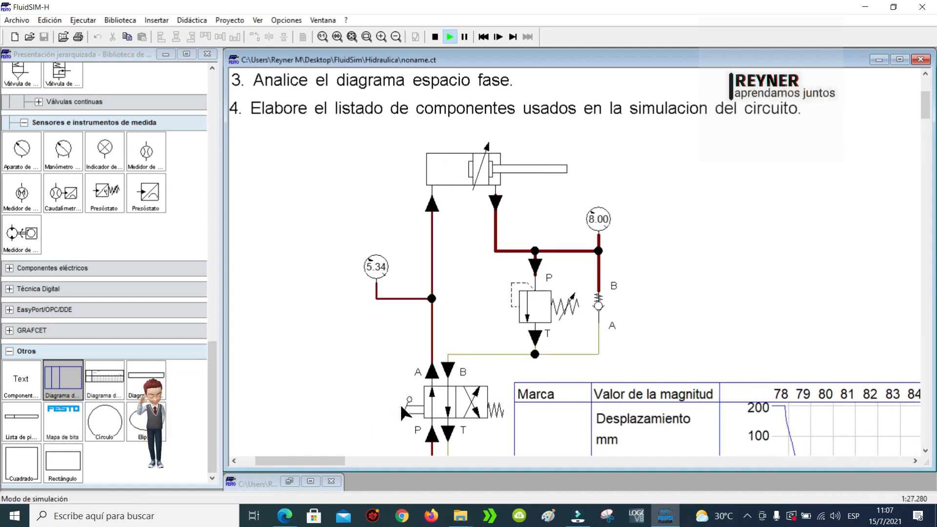
pyautogui.click(400, 406)
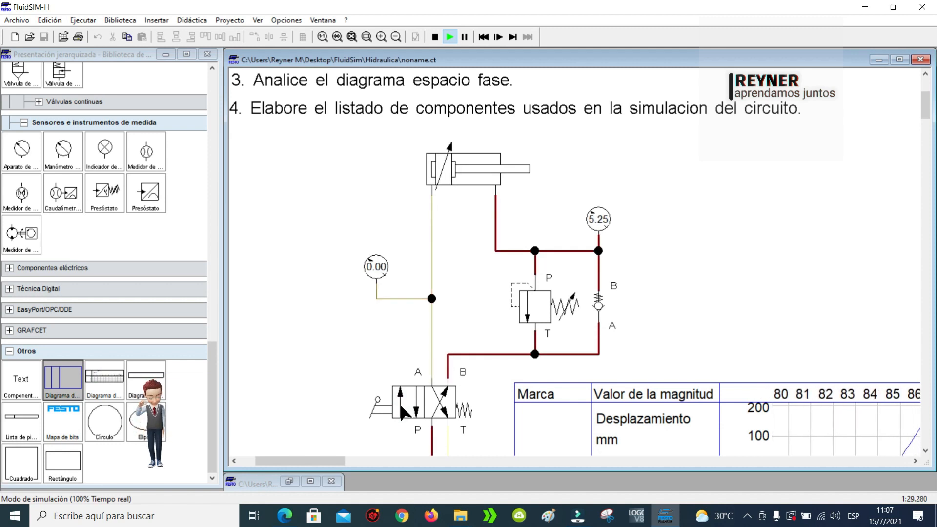
pyautogui.click(411, 399)
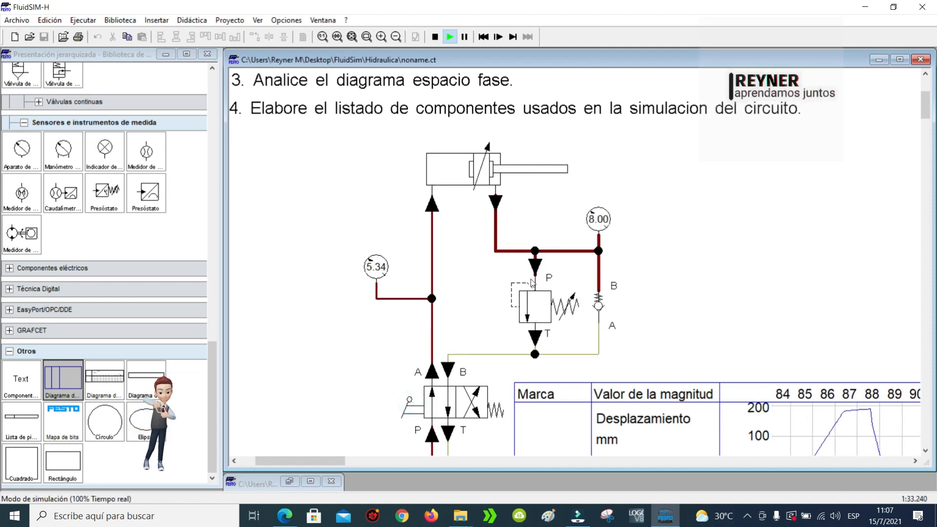
pyautogui.click(599, 305)
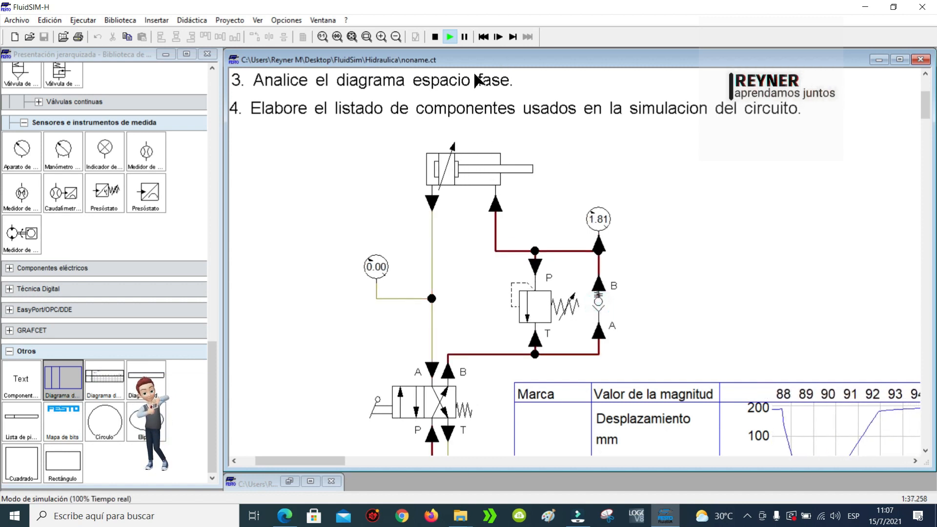
pyautogui.click(439, 37)
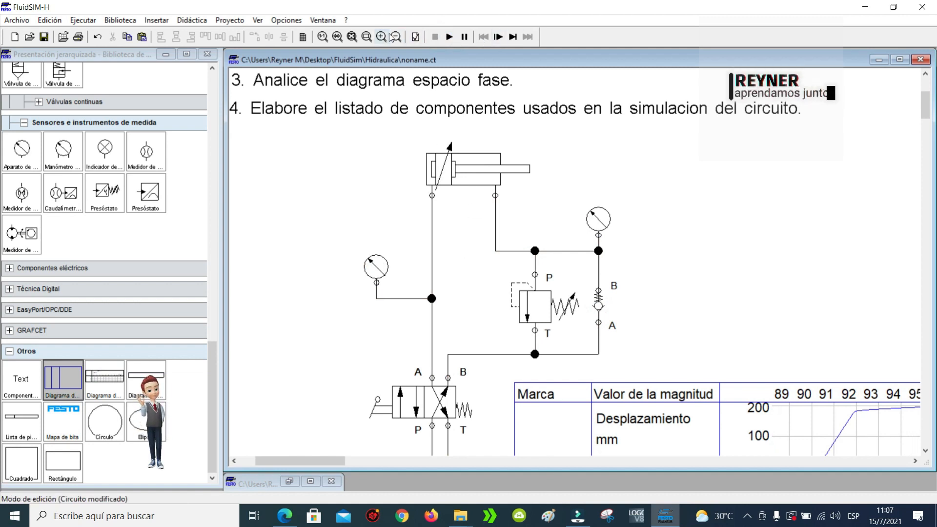
pyautogui.click(351, 37)
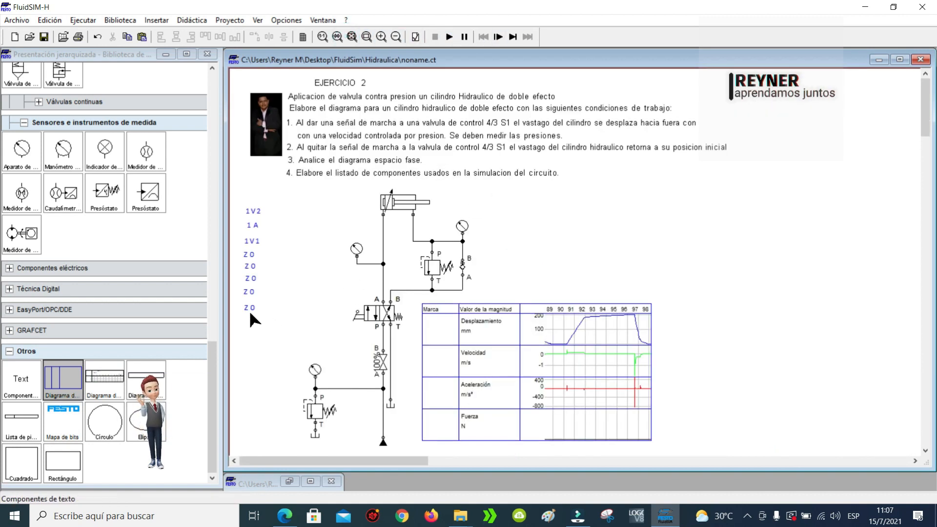
# Place Z0 labels beside both tanks and the power unit, and insert a parts list (Lista de piezas) right of the circuit.
pyautogui.moveTo(249, 308); pyautogui.dragTo(302, 441)
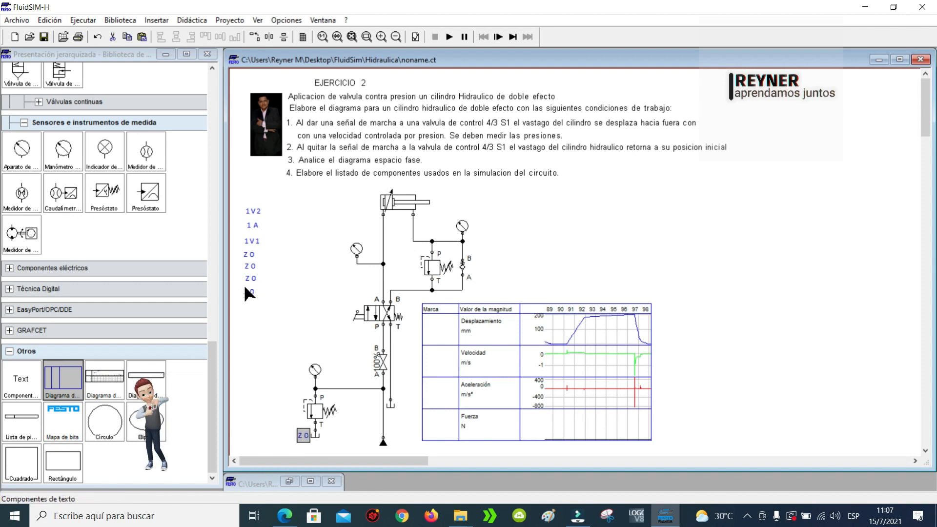
pyautogui.moveTo(248, 292); pyautogui.dragTo(372, 444)
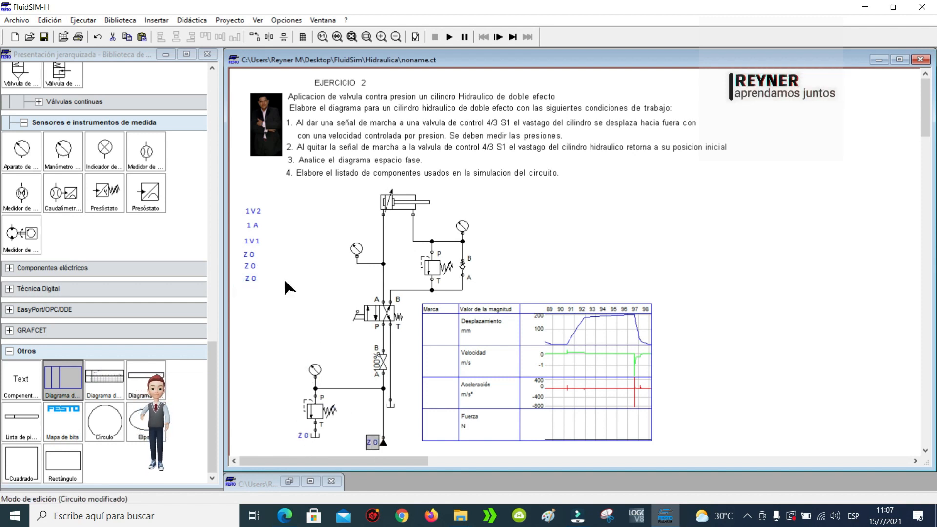
pyautogui.moveTo(250, 258); pyautogui.dragTo(409, 407)
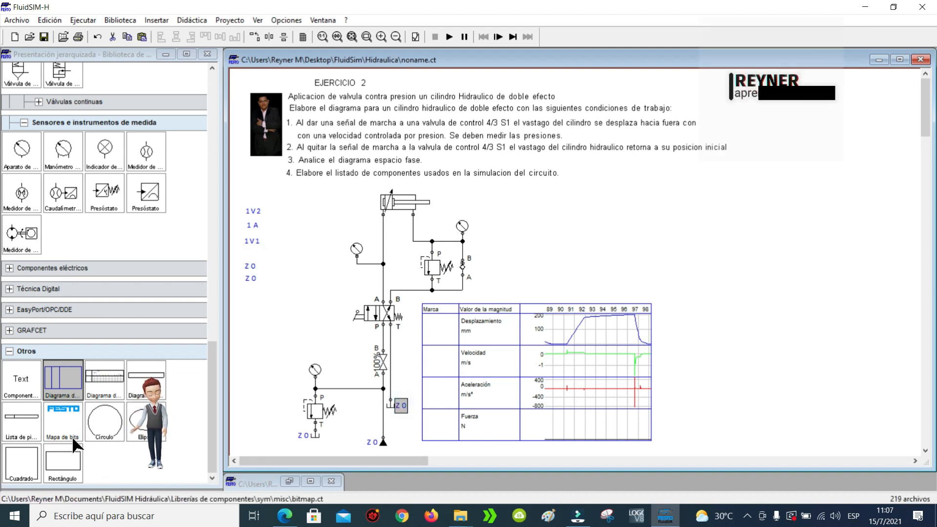
pyautogui.moveTo(32, 424); pyautogui.dragTo(748, 196)
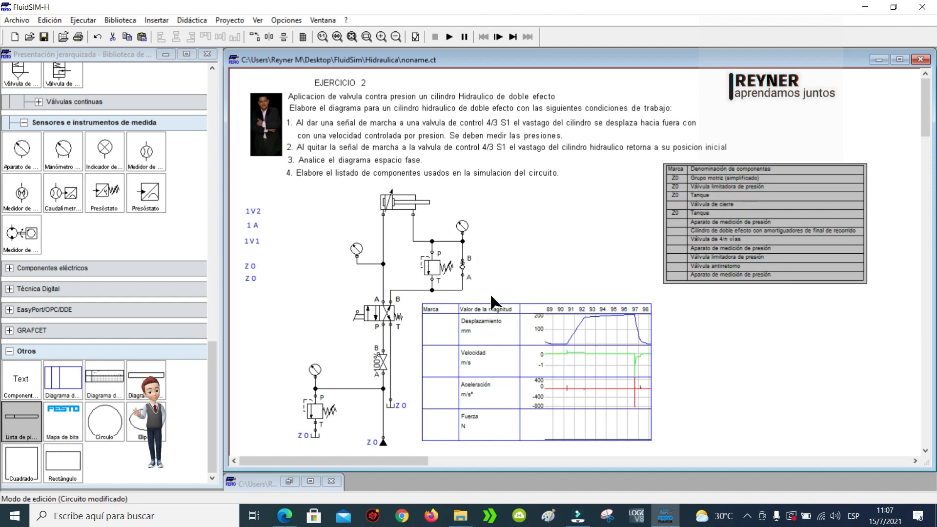
# Copy the return tank's Z0 label and place the copy beside the supply-line pressure gauge.
pyautogui.click(357, 249)
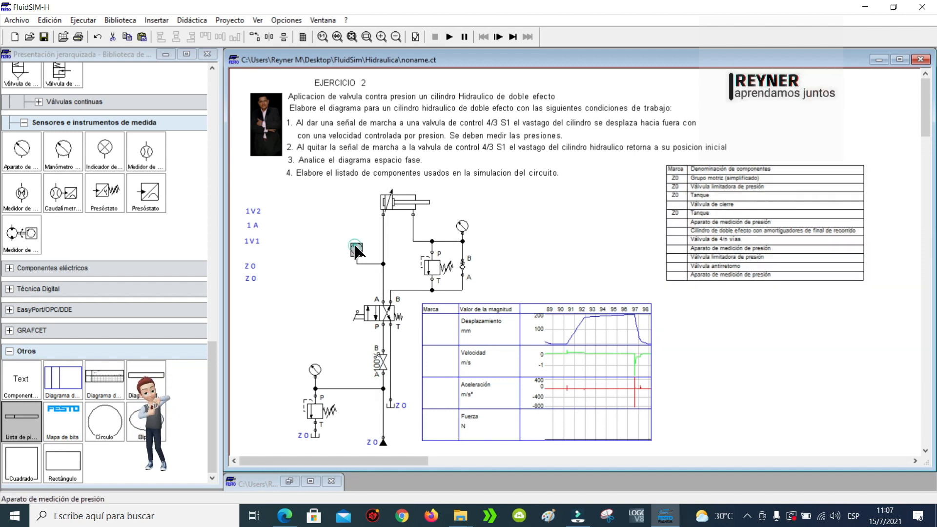
pyautogui.click(400, 405)
pyautogui.hotkey('ctrl', 'c')
pyautogui.hotkey('ctrl', 'v')
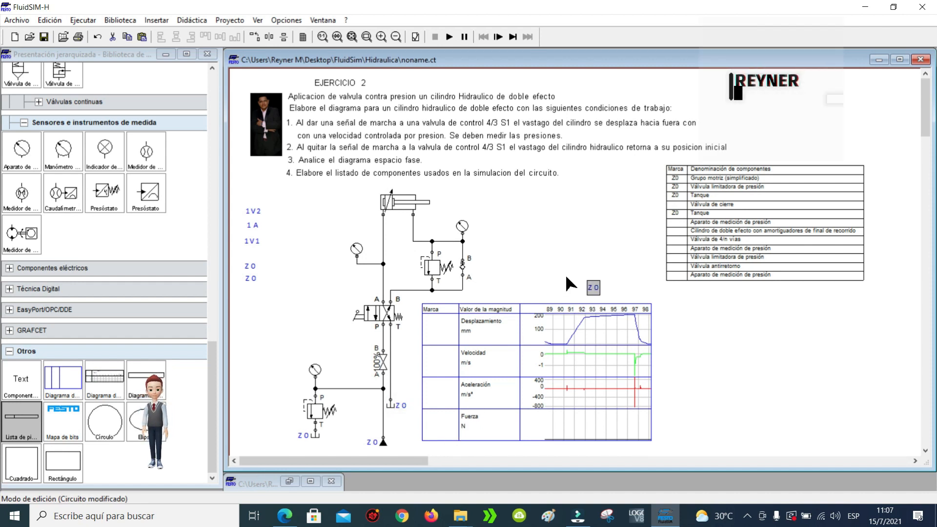
pyautogui.click(298, 373)
pyautogui.moveTo(593, 289); pyautogui.dragTo(303, 371)
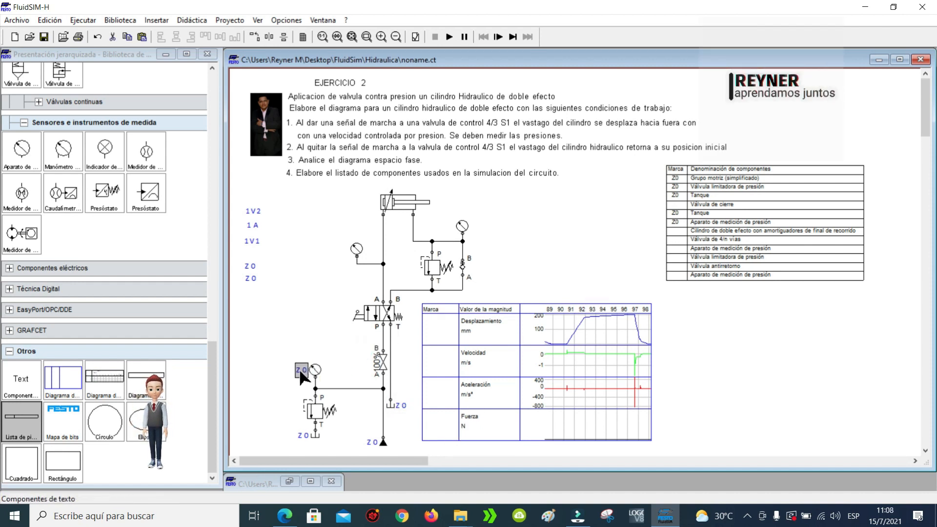
# Change the labels of the supply-line pressure gauge and the relief valve's tank to 0Z0.
pyautogui.doubleClick(301, 369)
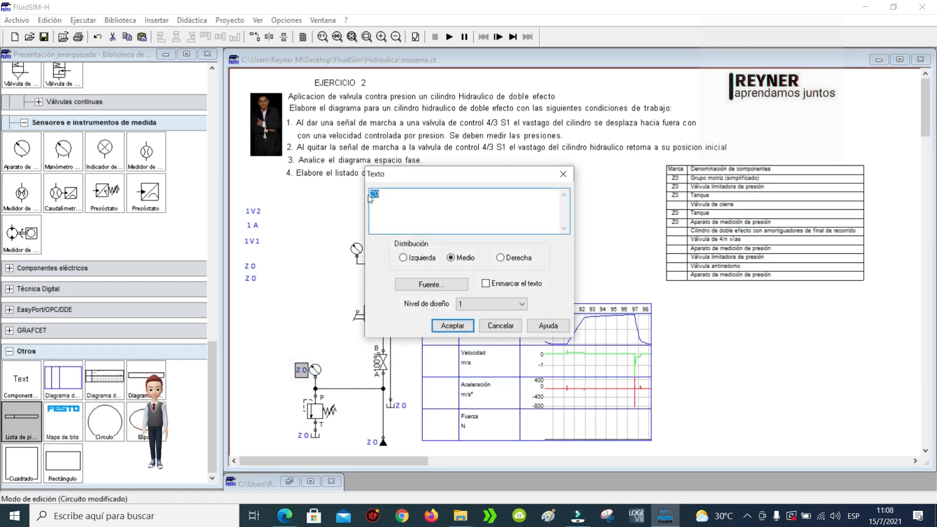
pyautogui.click(371, 194)
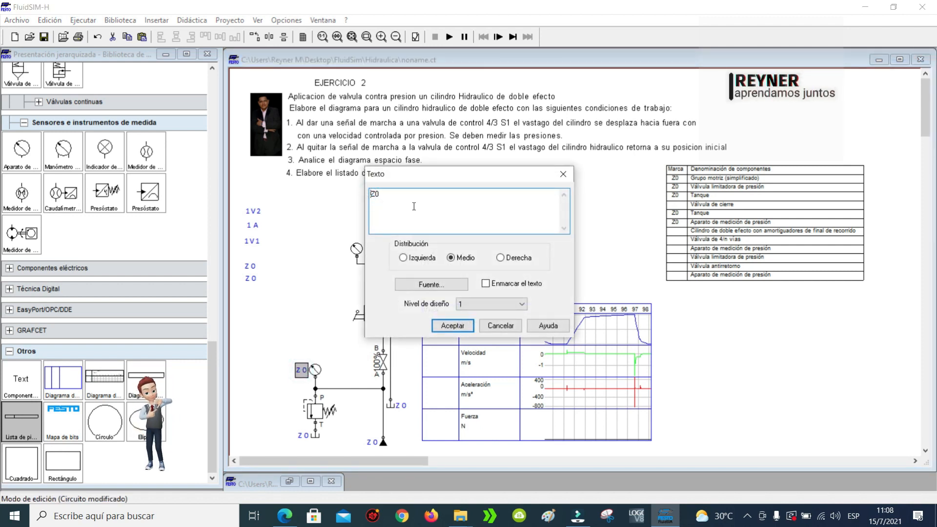
pyautogui.write('0')
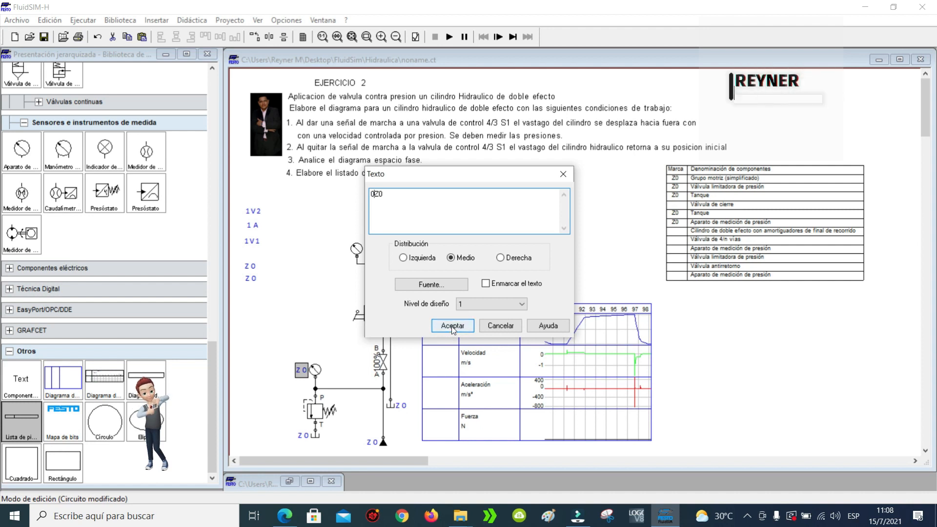
pyautogui.click(452, 326)
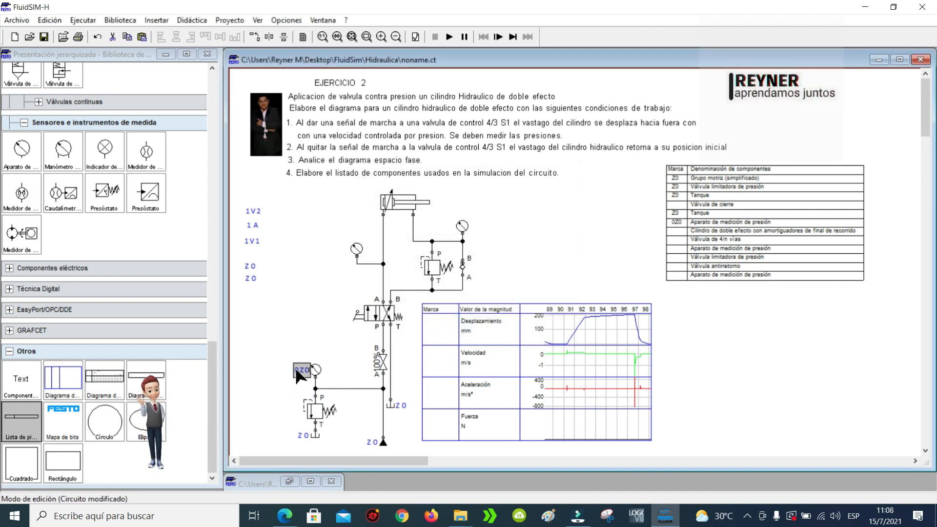
pyautogui.doubleClick(303, 435)
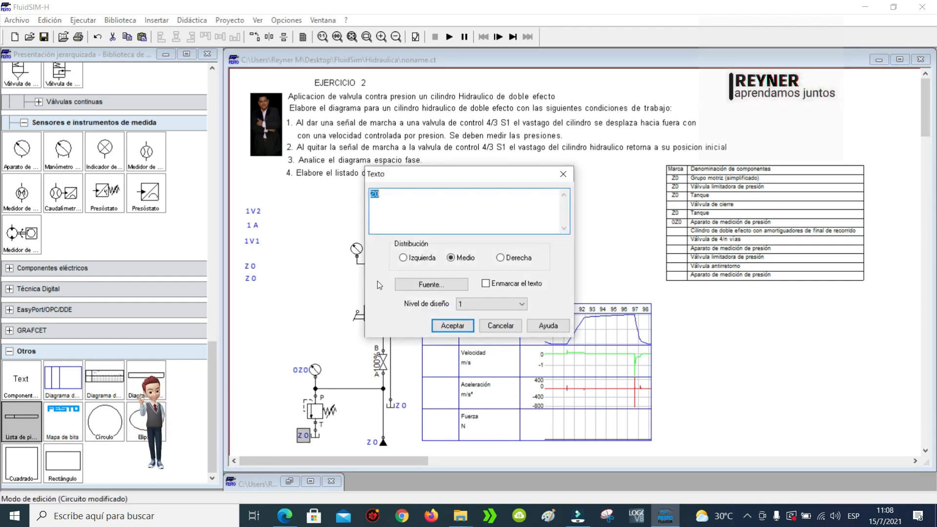
pyautogui.click(373, 195)
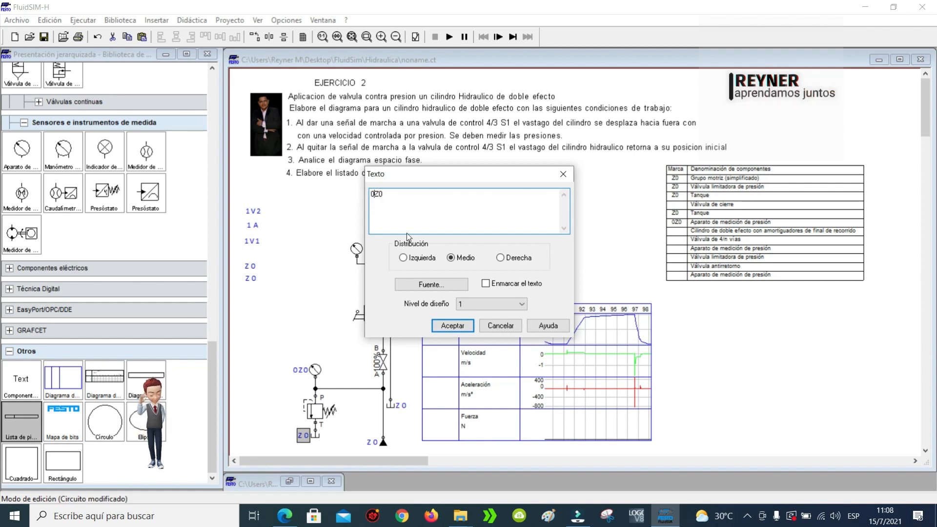
pyautogui.click(449, 326)
# Change the labels of the power unit and the directional valve's return tank to 0Z0.
pyautogui.doubleClick(371, 441)
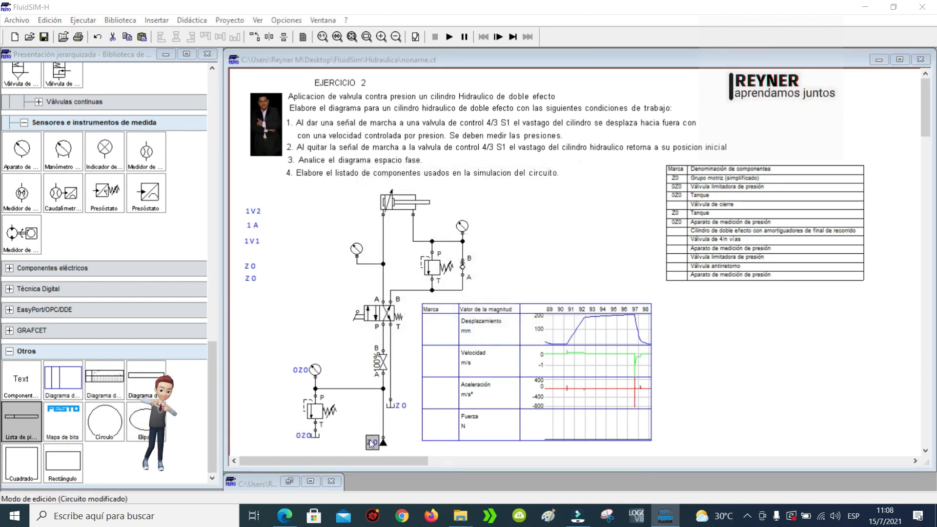
pyautogui.click(369, 194)
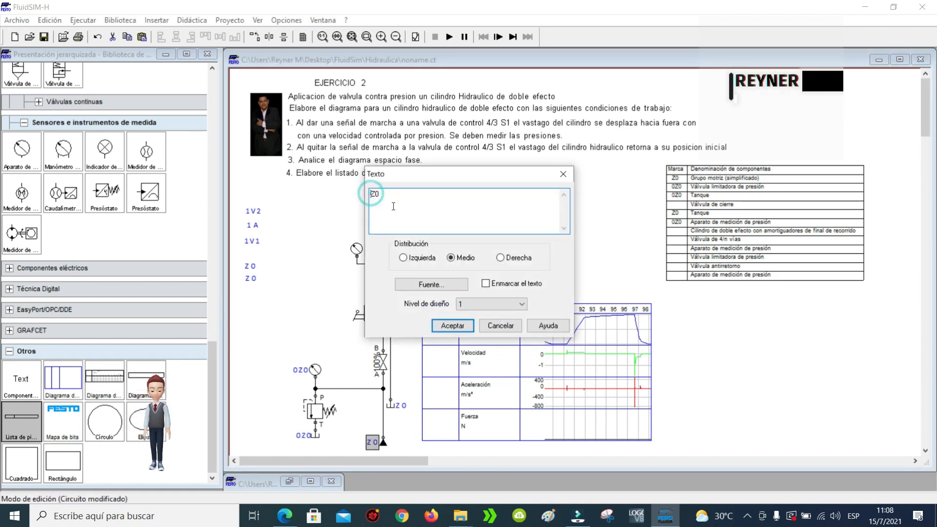
pyautogui.write('0')
pyautogui.click(452, 326)
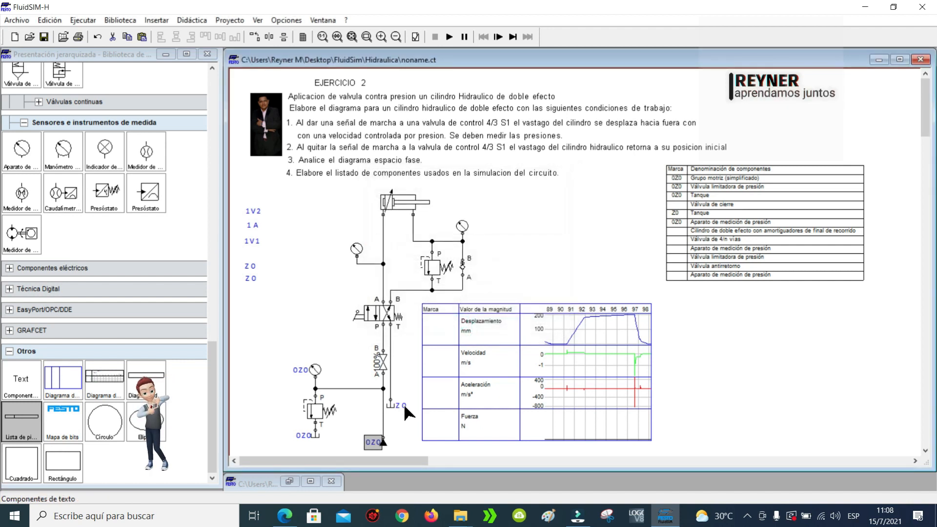
pyautogui.doubleClick(400, 405)
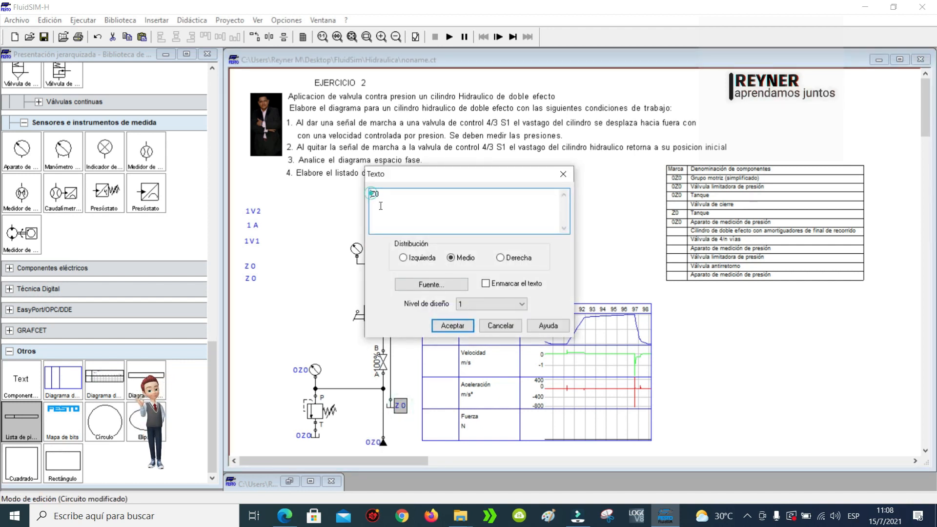
pyautogui.write('0')
pyautogui.click(446, 328)
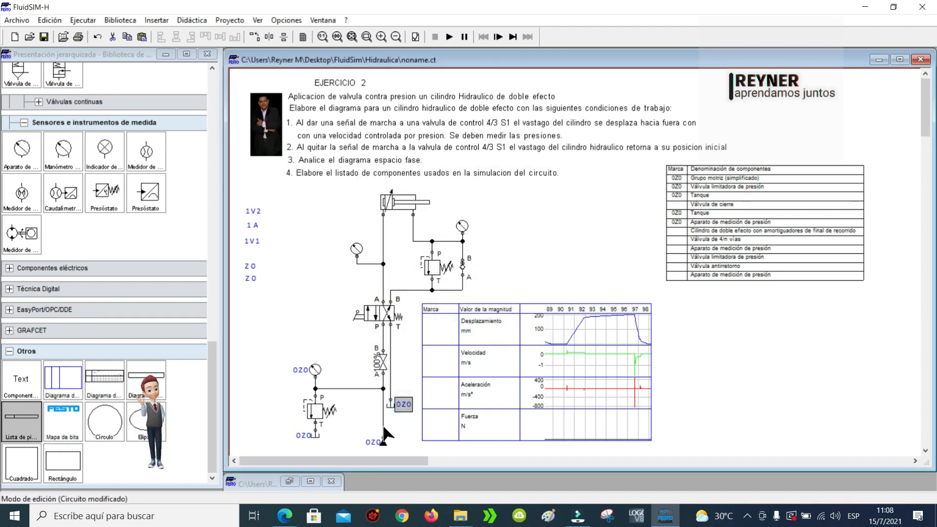
# Copy the supply gauge's 0Z0 label and place copies beside the piston-side and rod-side pressure gauges.
pyautogui.click(302, 434)
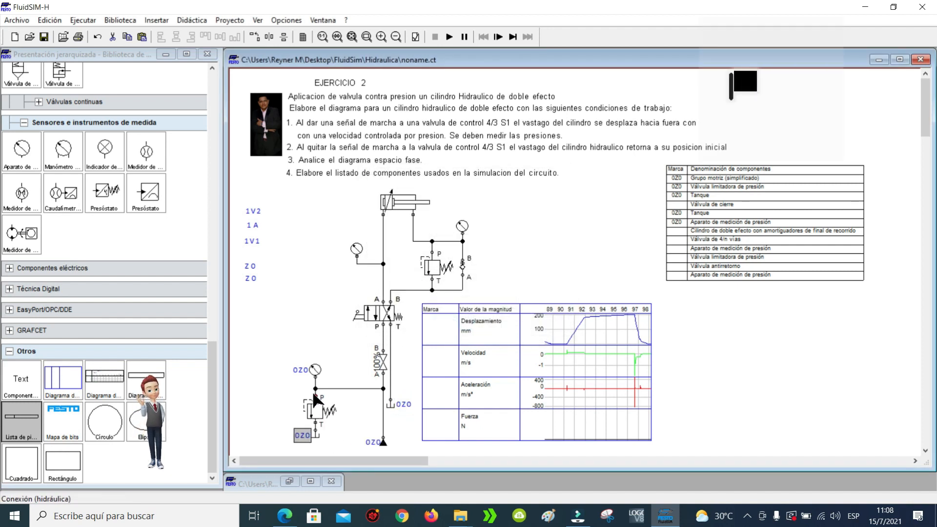
pyautogui.click(301, 372)
pyautogui.hotkey('ctrl', 'c')
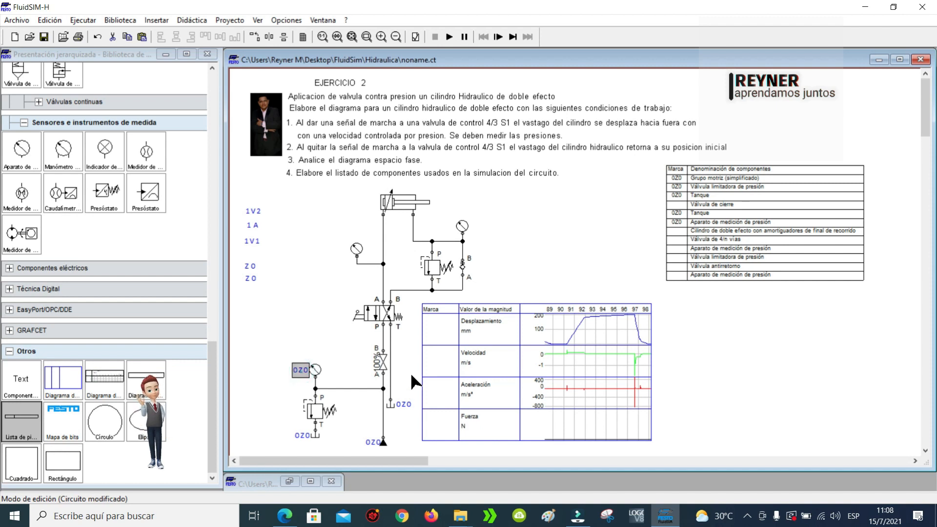
pyautogui.hotkey('ctrl', 'v')
pyautogui.moveTo(593, 283); pyautogui.dragTo(332, 245)
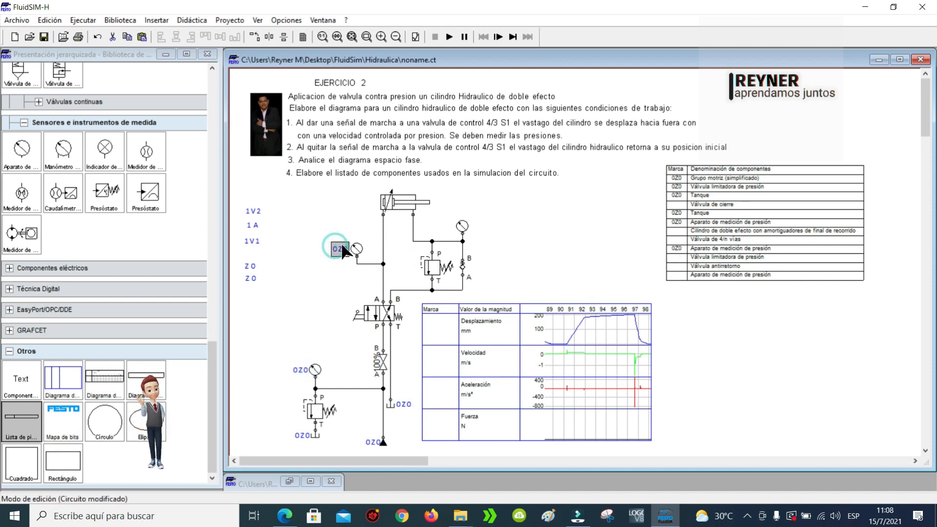
pyautogui.hotkey('ctrl', 'v')
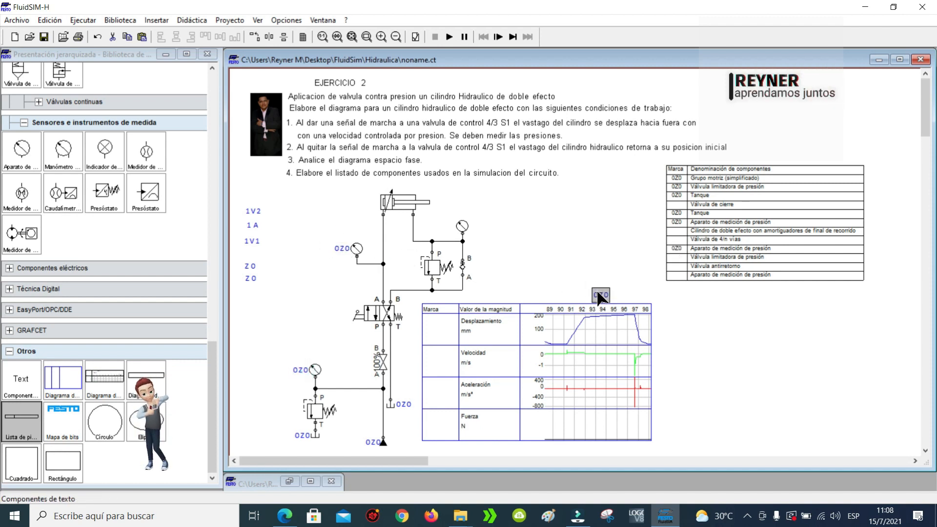
pyautogui.moveTo(600, 296); pyautogui.dragTo(485, 229)
# Rename the rod-side pressure gauge's label as 0Z2 and the piston-side gauge's label as 0Z1.
pyautogui.doubleClick(476, 227)
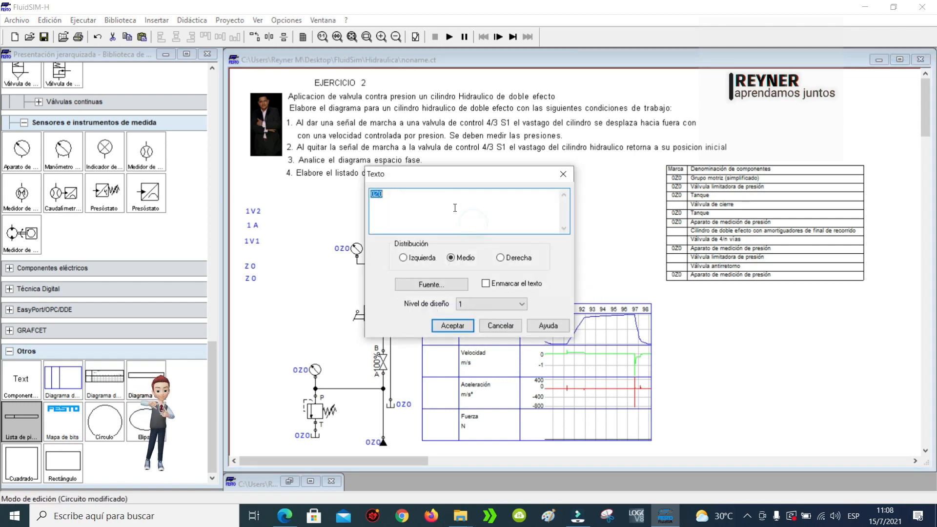
pyautogui.press('BackSpace')
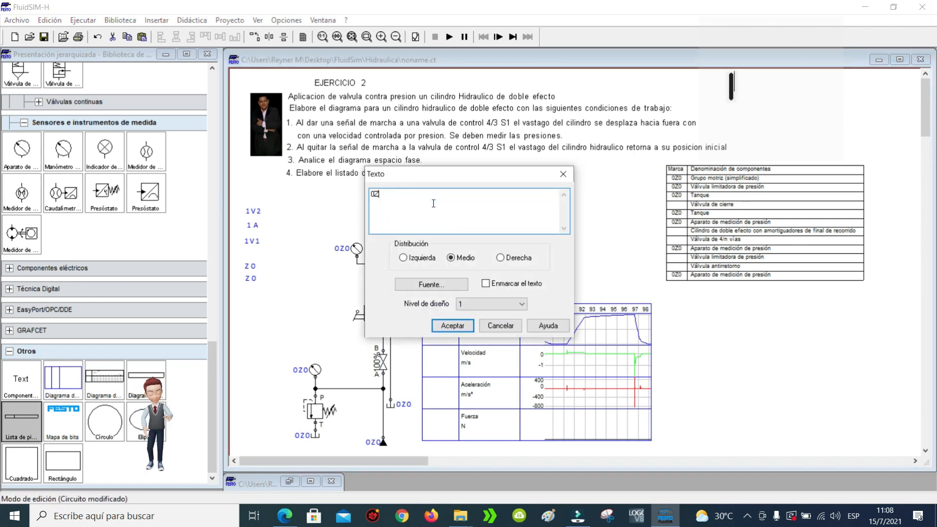
pyautogui.write('2')
pyautogui.click(436, 328)
pyautogui.doubleClick(344, 249)
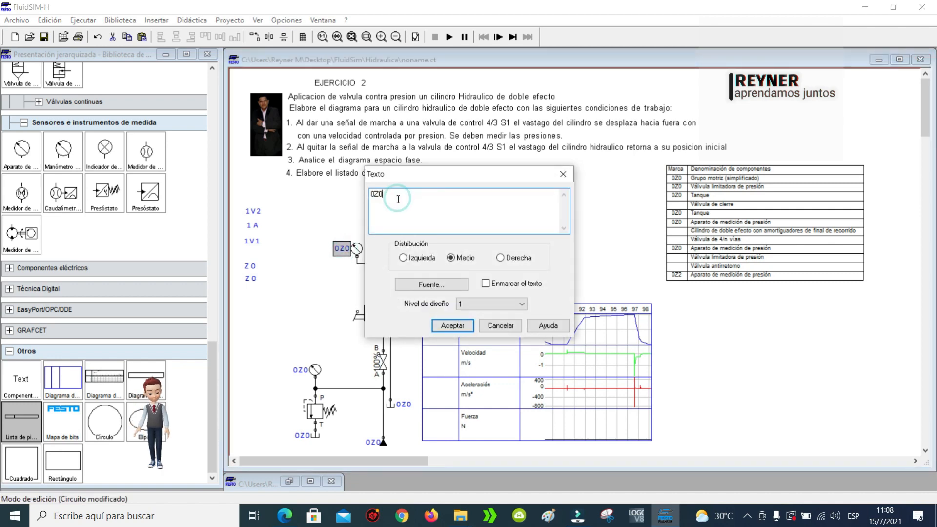
pyautogui.press('BackSpace')
pyautogui.write('1')
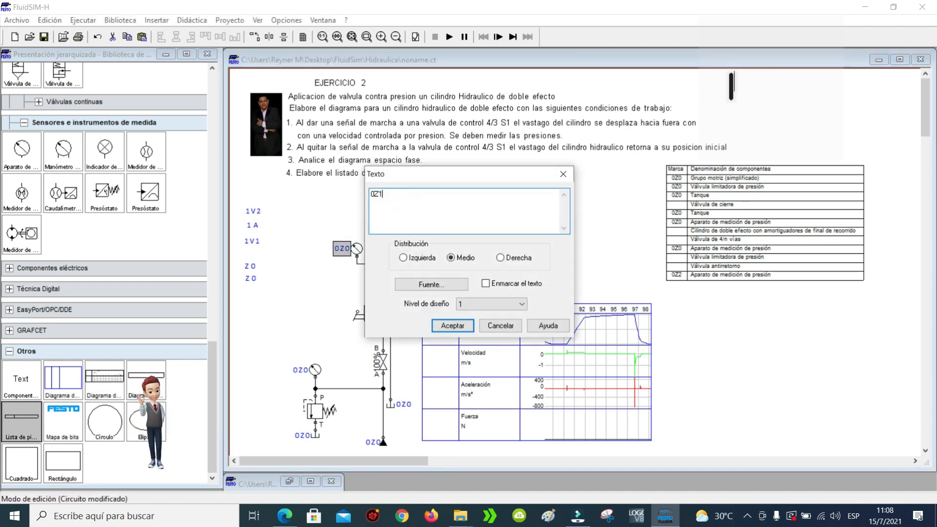
pyautogui.click(448, 327)
pyautogui.click(520, 211)
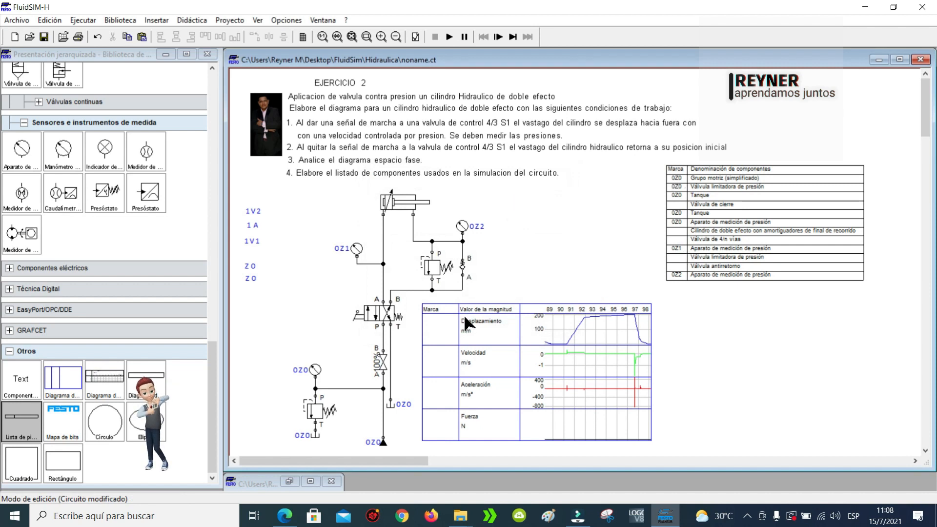
# Place a copy of the 0Z0 label beside the shut-off valve and move the 1A label to the cylinder.
pyautogui.click(303, 435)
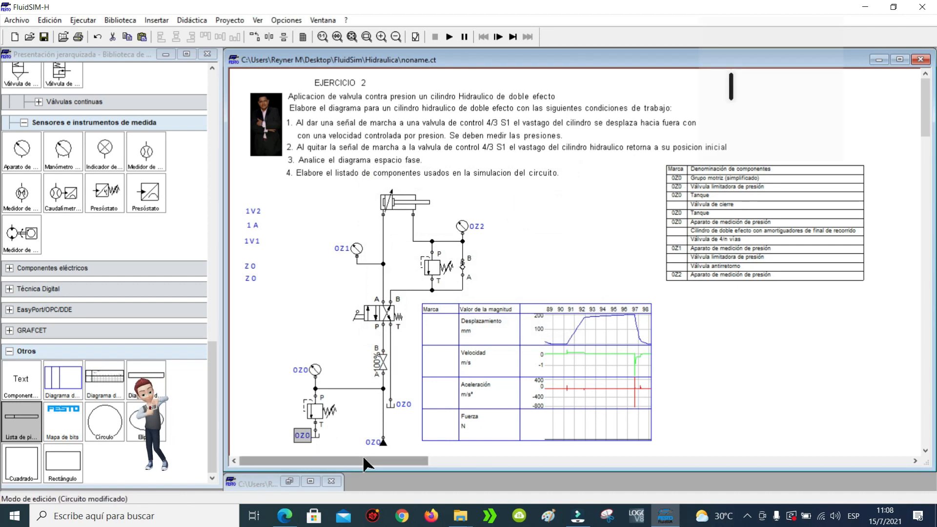
pyautogui.hotkey('ctrl', 'v')
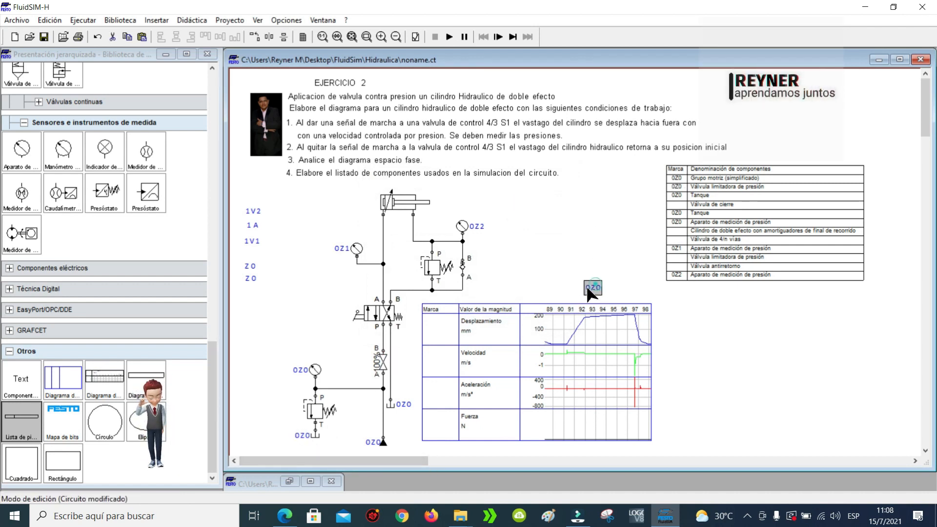
pyautogui.moveTo(586, 287); pyautogui.dragTo(365, 365)
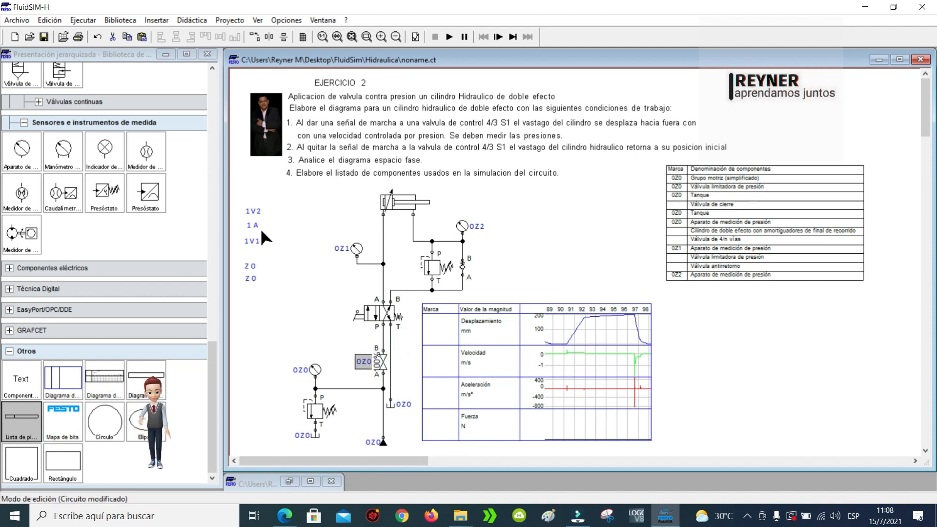
pyautogui.moveTo(260, 226); pyautogui.dragTo(386, 202)
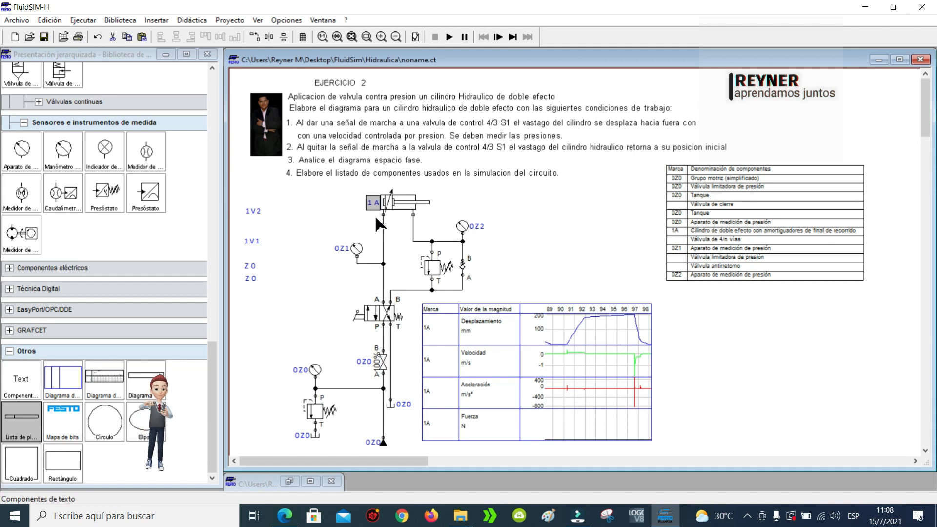
# Set the shut-off valve's label to 1ev0.
pyautogui.doubleClick(376, 363)
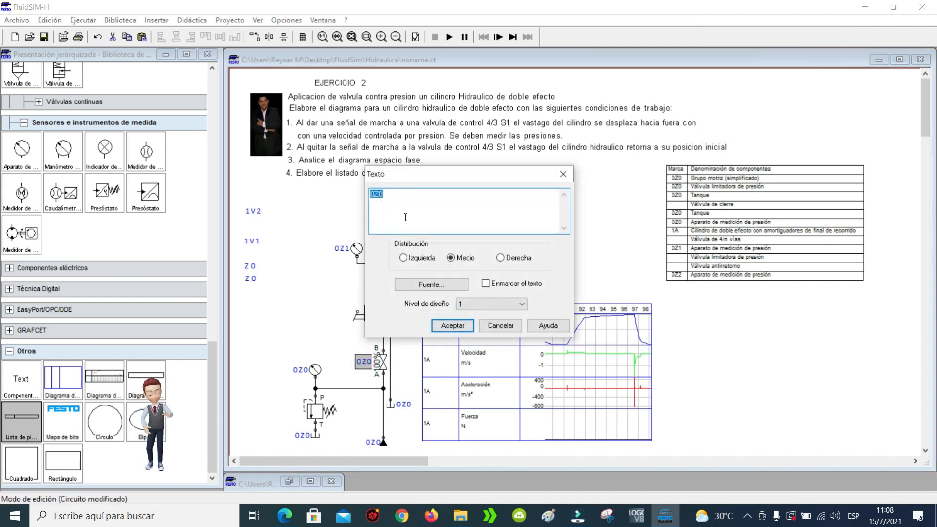
pyautogui.write('1ev0')
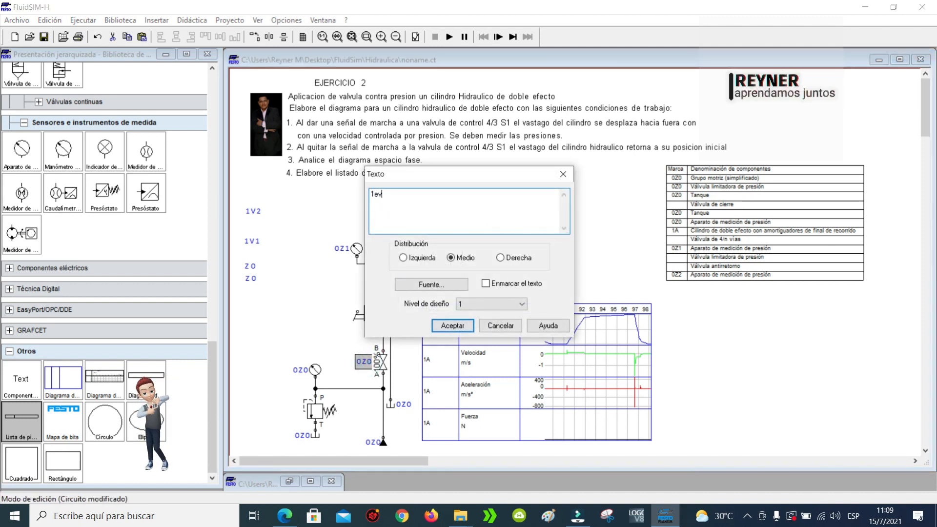
pyautogui.click(452, 326)
# Rename the shut-off valve's label as 1EV1.
pyautogui.doubleClick(364, 362)
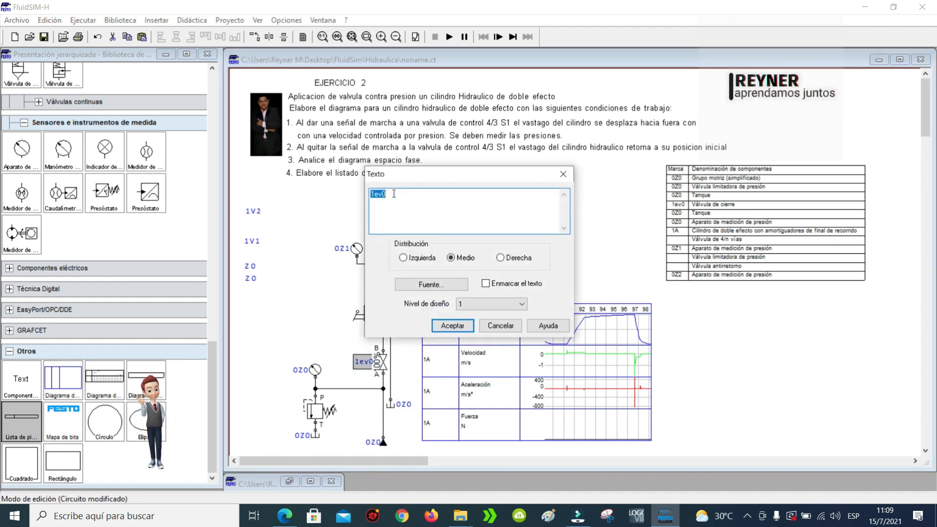
pyautogui.write('1')
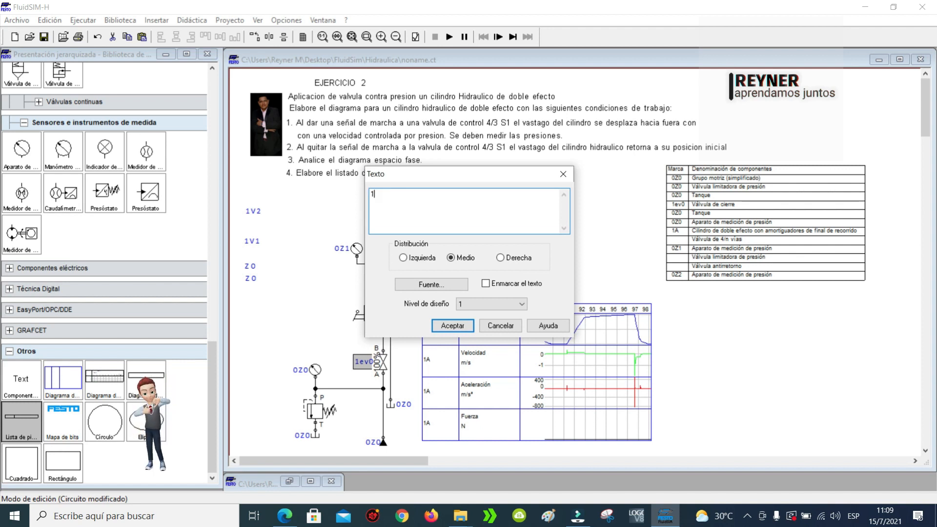
pyautogui.write('V')
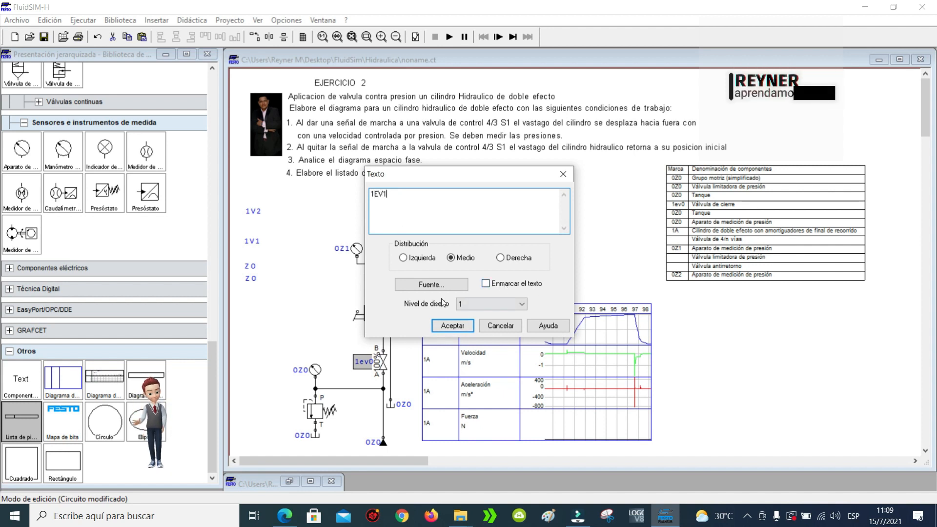
pyautogui.write('1')
pyautogui.click(453, 326)
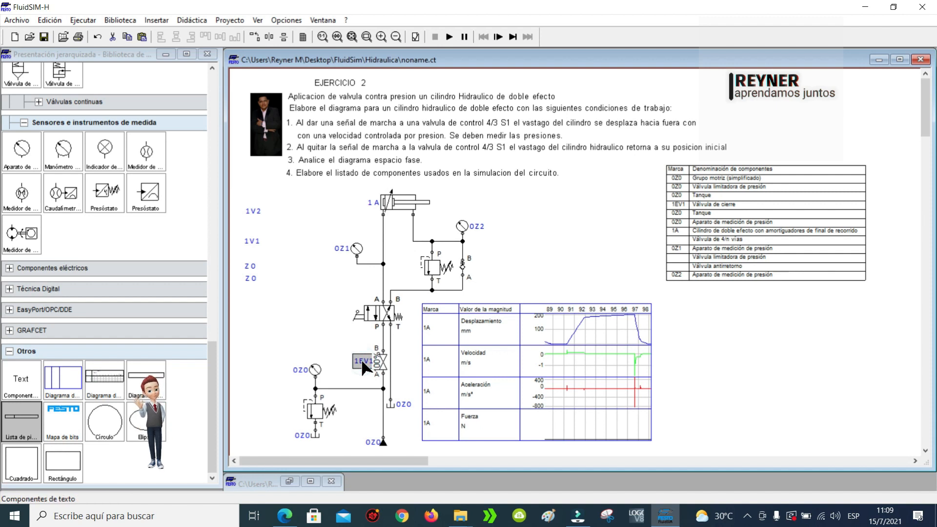
# Place a label copy beside the lever-operated directional valve and rename it as 1EV2.
pyautogui.hotkey('ctrl', 'v')
pyautogui.moveTo(588, 289); pyautogui.dragTo(352, 301)
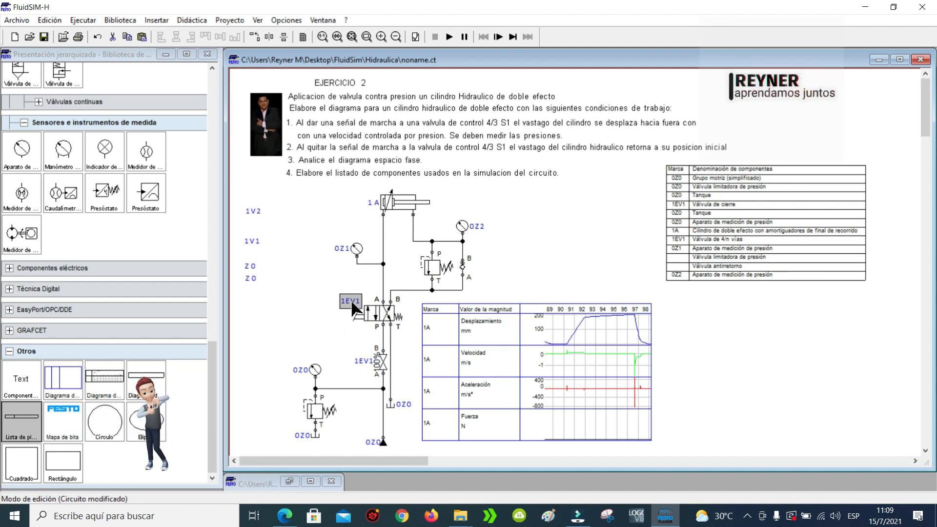
pyautogui.click(363, 289)
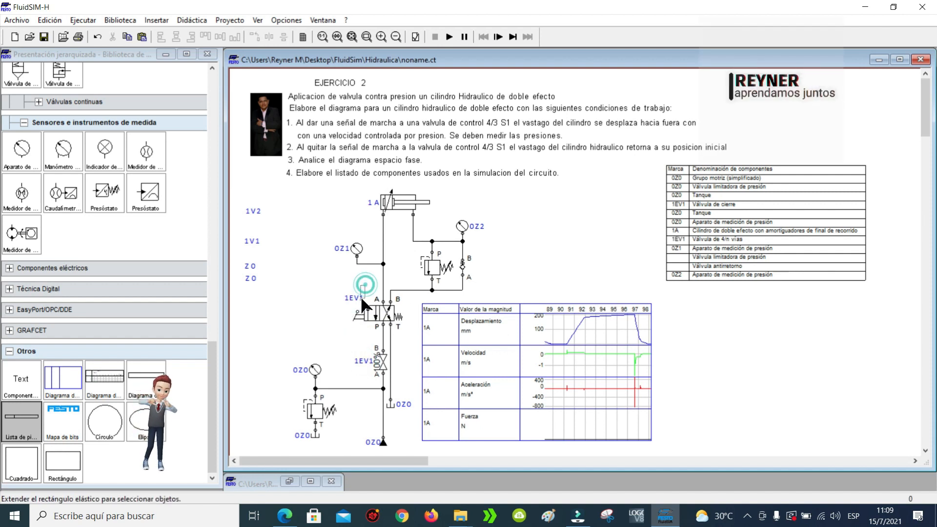
pyautogui.doubleClick(360, 303)
pyautogui.click(397, 197)
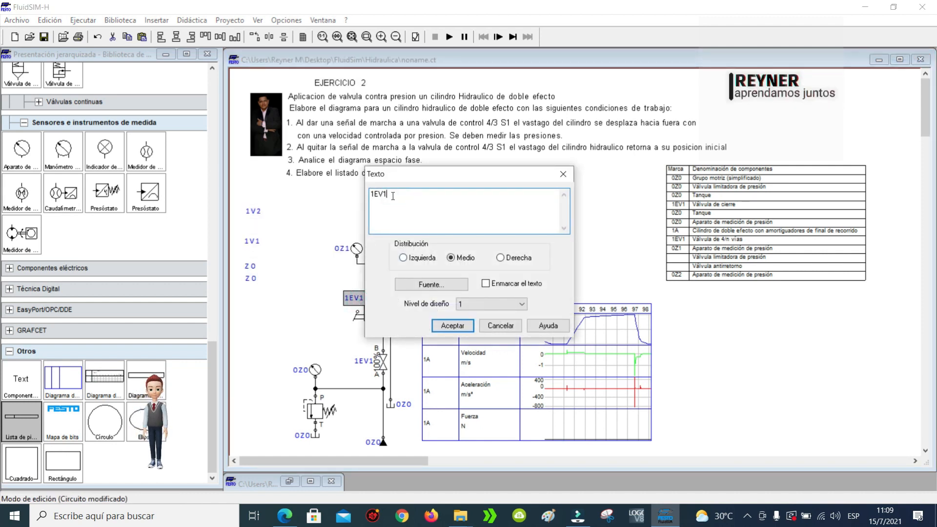
pyautogui.click(456, 327)
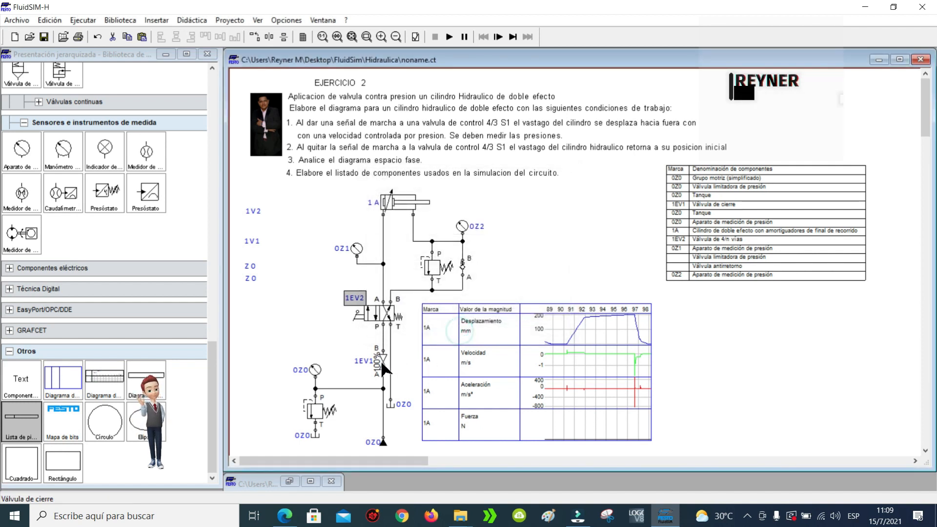
pyautogui.click(349, 295)
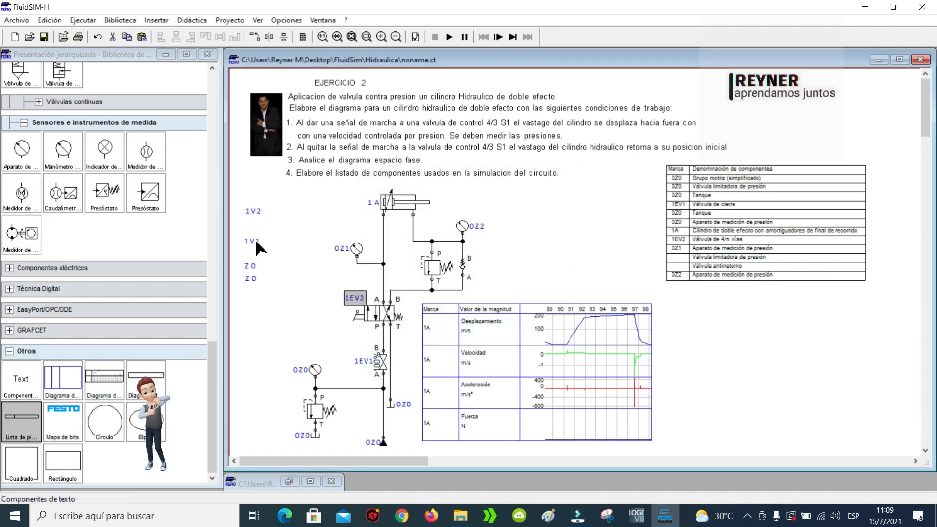
# Move the spare 1V1 label beside the counter-pressure relief valve on the rod-side line and rename it as 1V3.
pyautogui.moveTo(255, 239); pyautogui.dragTo(415, 273)
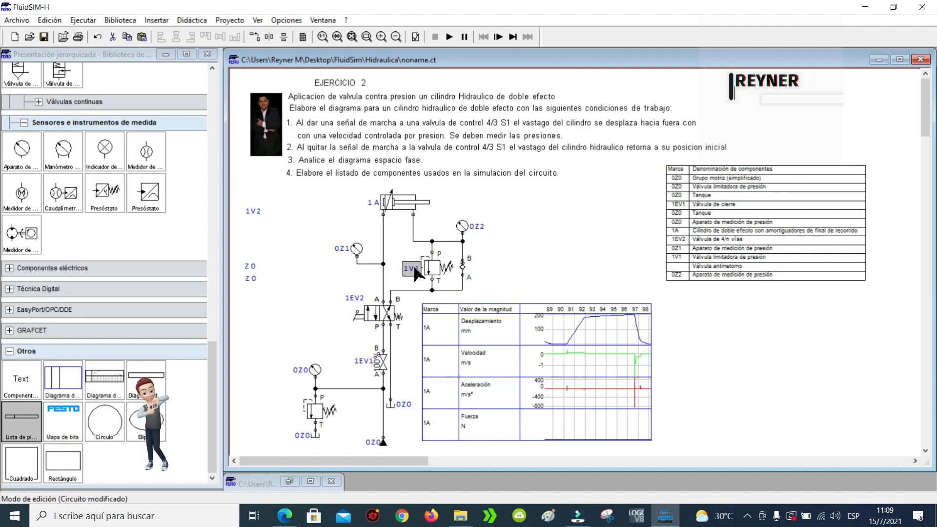
pyautogui.doubleClick(415, 272)
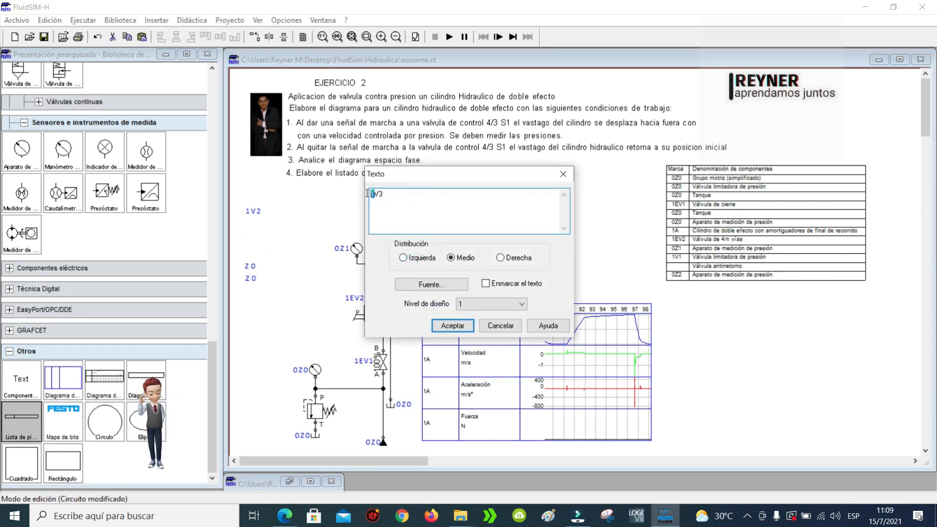
pyautogui.click(454, 325)
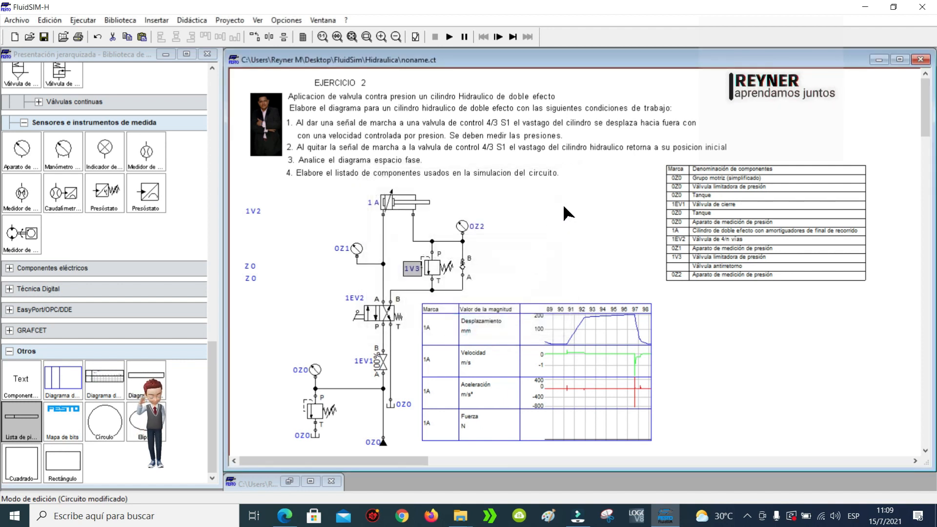
# Delete the unused 1V2 and Z0 labels and move the state diagram farther away from the circuit.
pyautogui.click(251, 210)
pyautogui.press('Delete')
pyautogui.moveTo(275, 298); pyautogui.dragTo(231, 251)
pyautogui.press('Delete')
pyautogui.click(590, 234)
pyautogui.moveTo(534, 348); pyautogui.dragTo(575, 345)
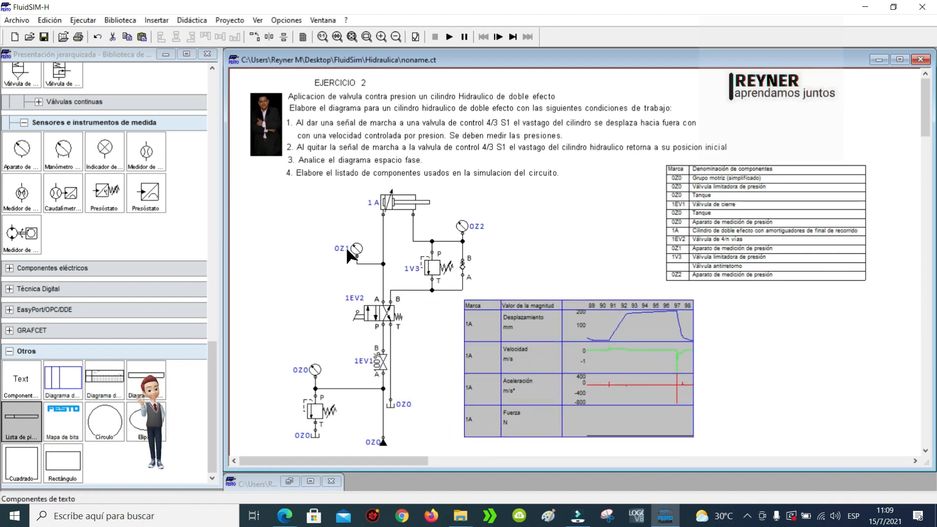
# Place a label copy beside the check valve and rename it as 1V4.
pyautogui.click(412, 268)
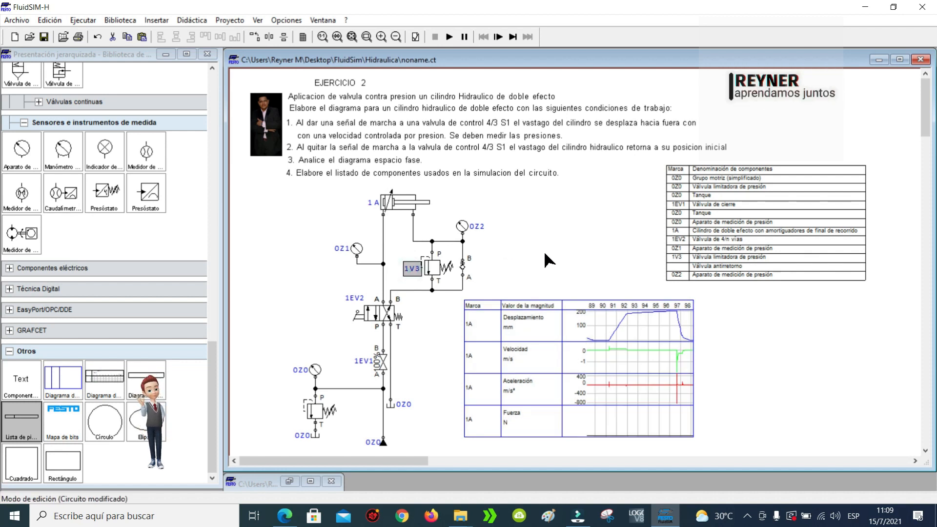
pyautogui.hotkey('ctrl', 'v')
pyautogui.moveTo(590, 284); pyautogui.dragTo(479, 266)
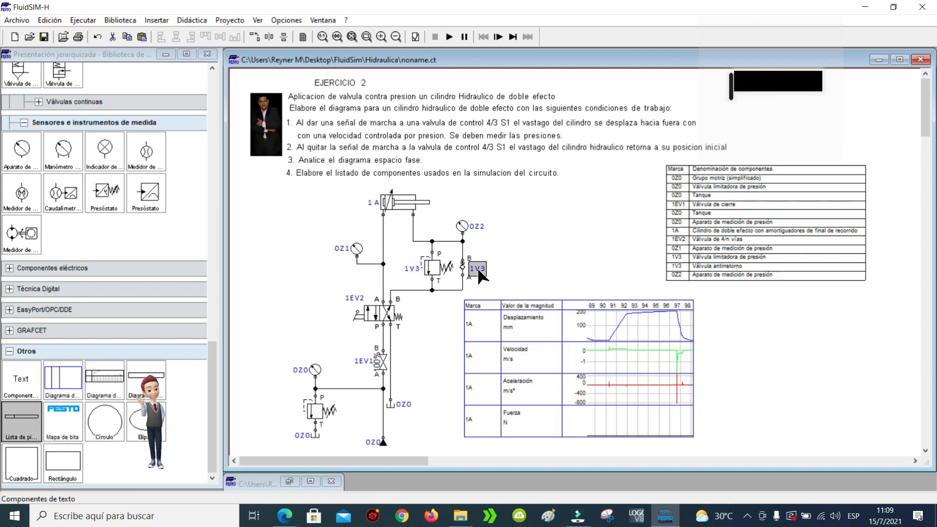
pyautogui.doubleClick(479, 269)
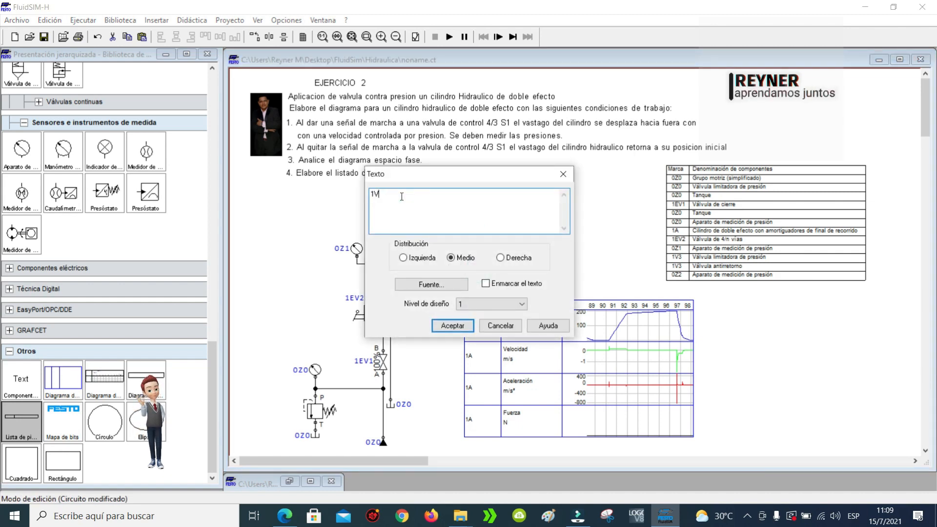
pyautogui.write('1V4')
pyautogui.click(433, 326)
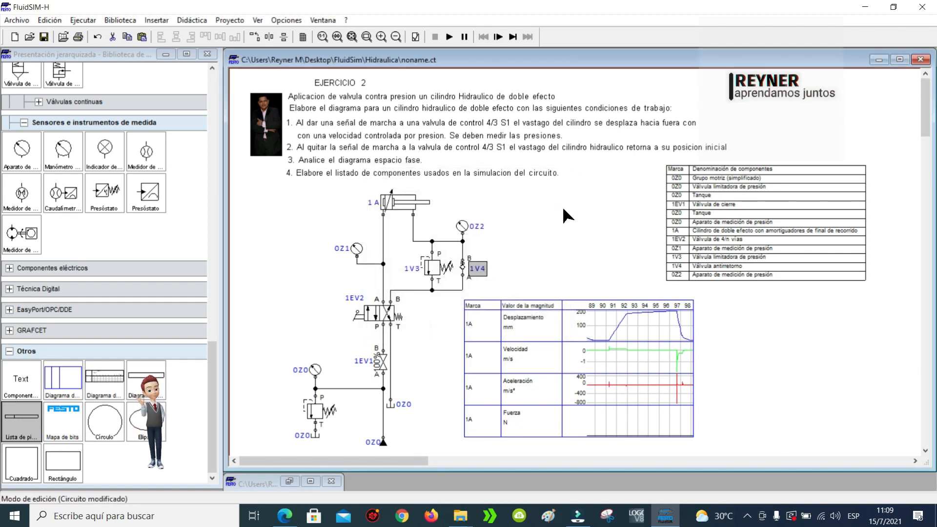
# Arrange the parts list beside the circuit and align the state diagram directly beneath it.
pyautogui.moveTo(926, 123)
pyautogui.mouseDown()
pyautogui.moveTo(924, 135)
pyautogui.moveTo(915, 121)
pyautogui.mouseUp()
pyautogui.moveTo(782, 198); pyautogui.dragTo(657, 214)
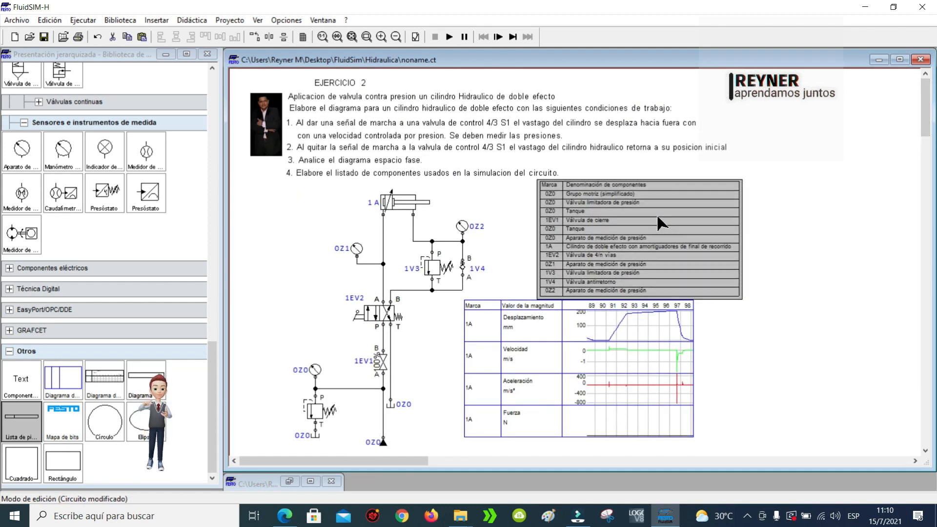
pyautogui.moveTo(586, 371); pyautogui.dragTo(603, 385)
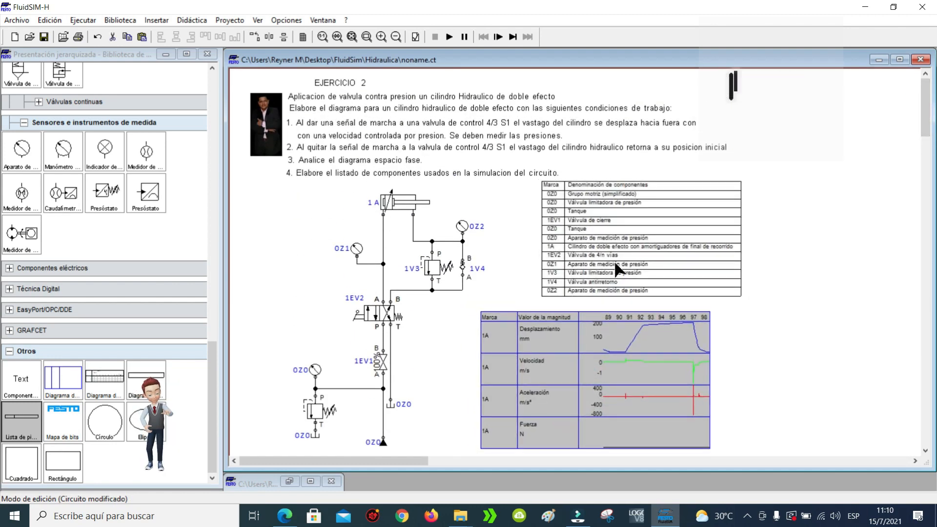
pyautogui.moveTo(657, 239); pyautogui.dragTo(638, 246)
pyautogui.moveTo(624, 376); pyautogui.dragTo(637, 376)
pyautogui.click(787, 269)
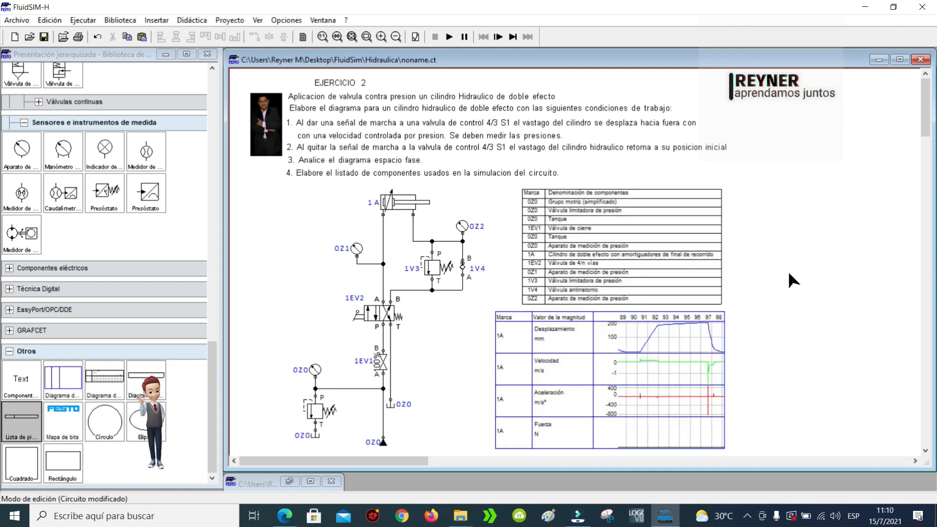
# Start the simulation and actuate directional valve 1EV2 to run the cylinder through a stroke.
pyautogui.click(353, 40)
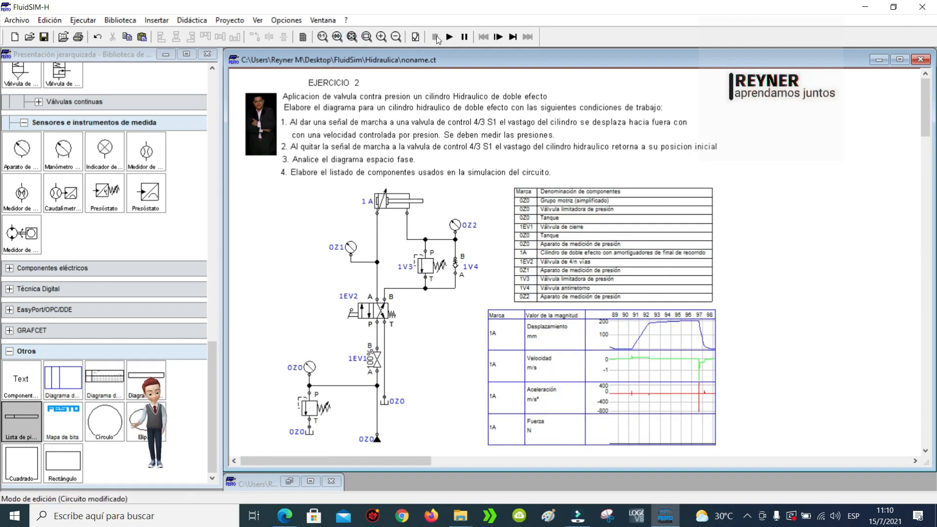
pyautogui.click(449, 37)
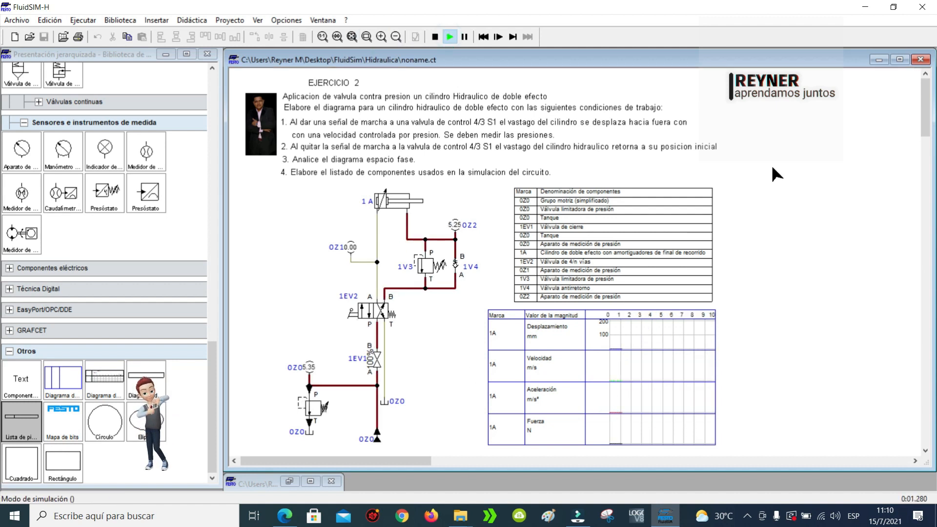
pyautogui.click(356, 312)
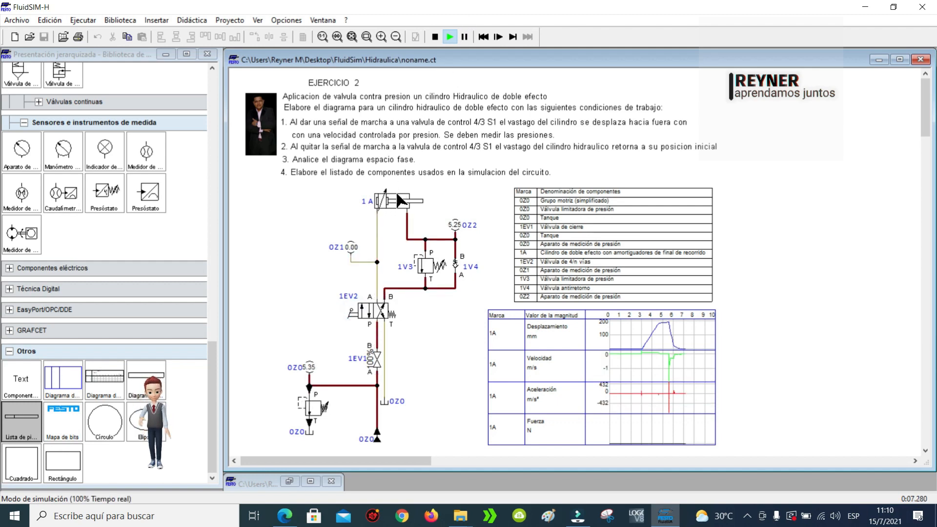
# Set relief valve 1V3's nominal pressure to 1 MPa and cycle the cylinder with directional valve 1EV2.
pyautogui.doubleClick(423, 272)
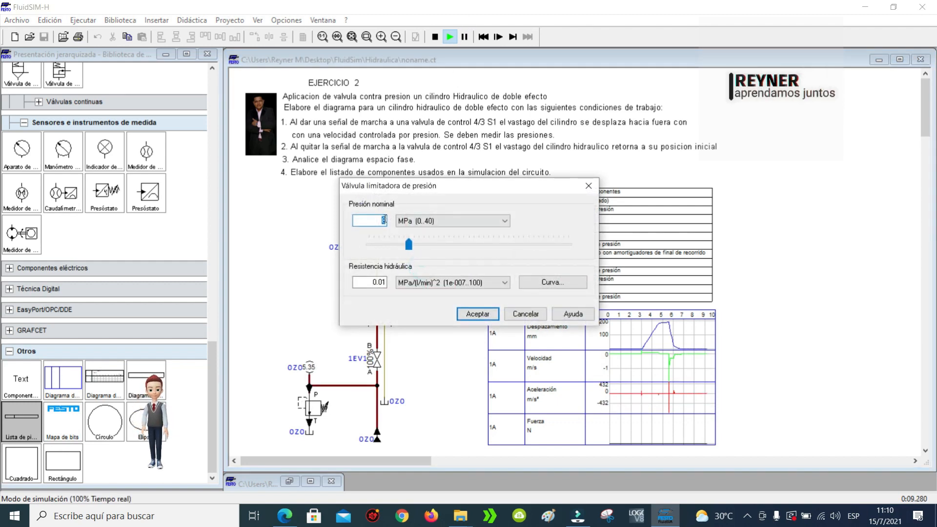
pyautogui.write('1')
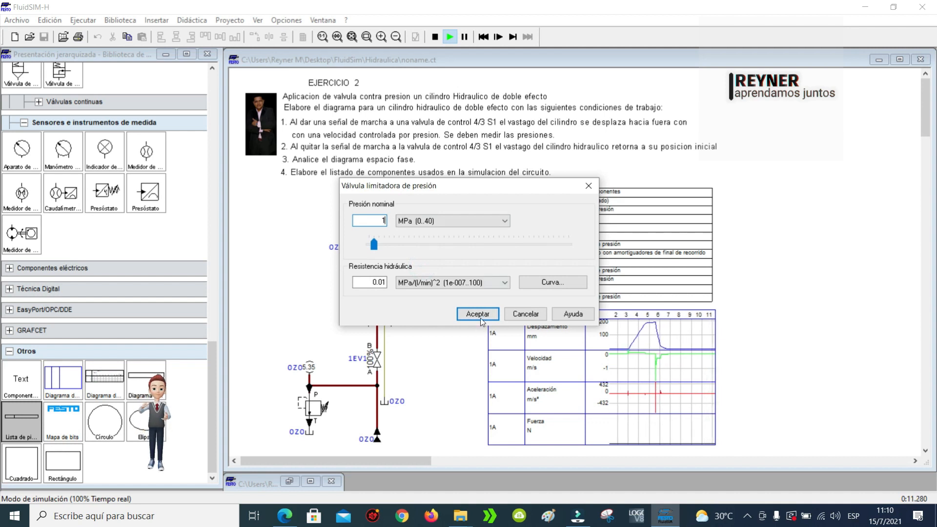
pyautogui.click(482, 315)
pyautogui.click(362, 314)
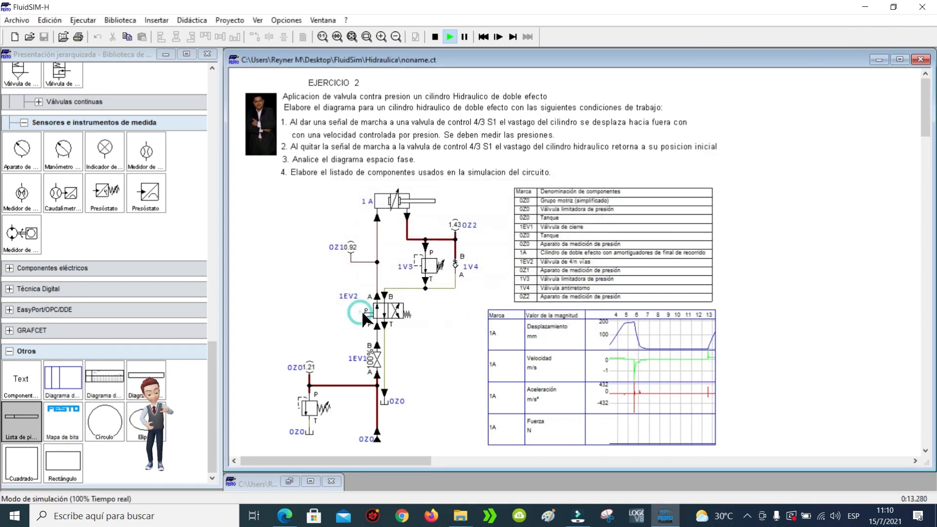
pyautogui.click(368, 313)
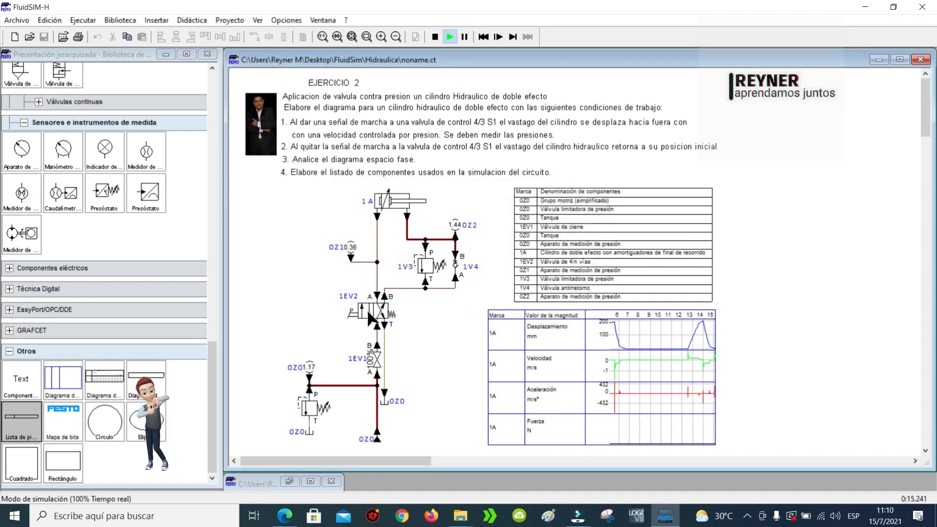
pyautogui.click(367, 313)
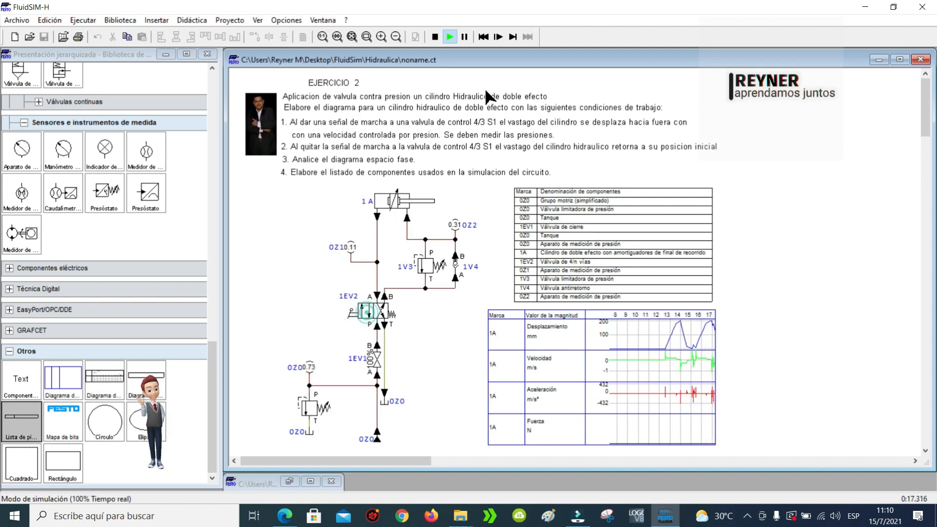
# Set relief valve 1V3's nominal pressure to 10 MPa and actuate directional valve 1EV2 repeatedly to test the cylinder.
pyautogui.doubleClick(424, 264)
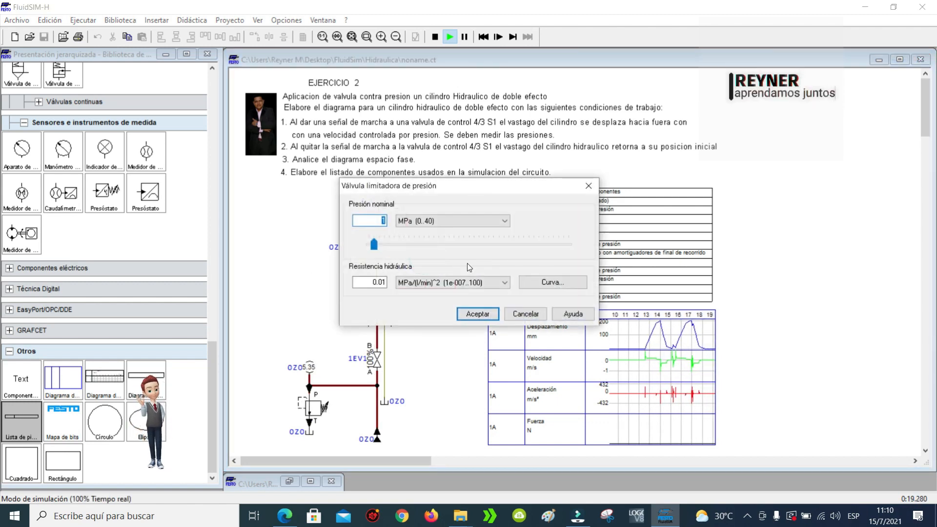
pyautogui.write('10')
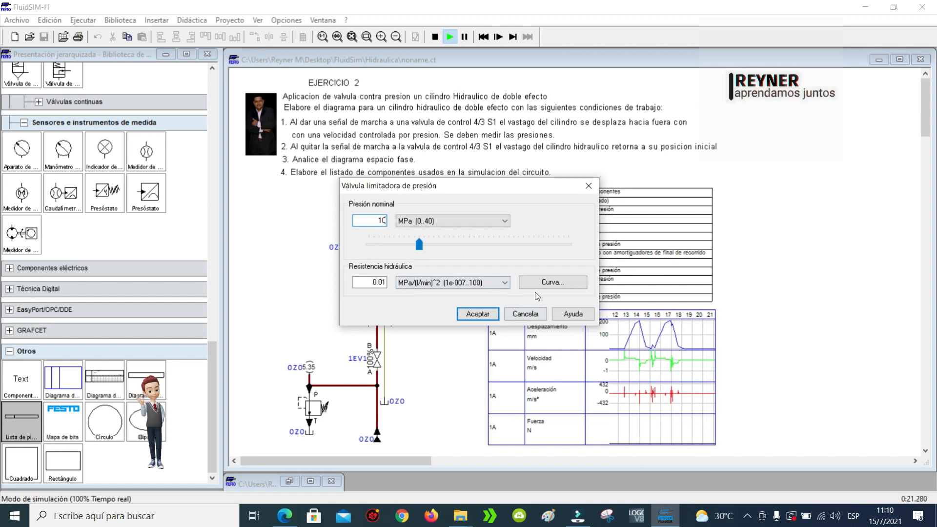
pyautogui.click(487, 314)
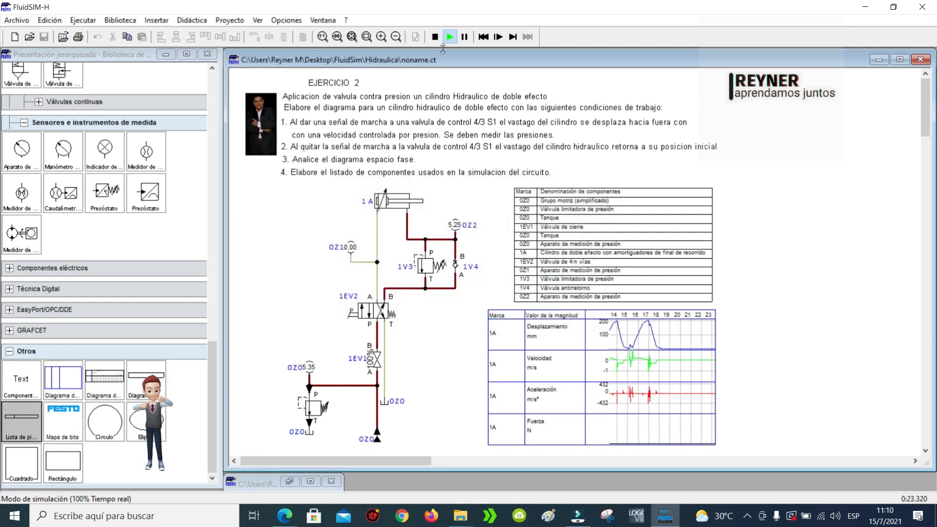
pyautogui.click(365, 306)
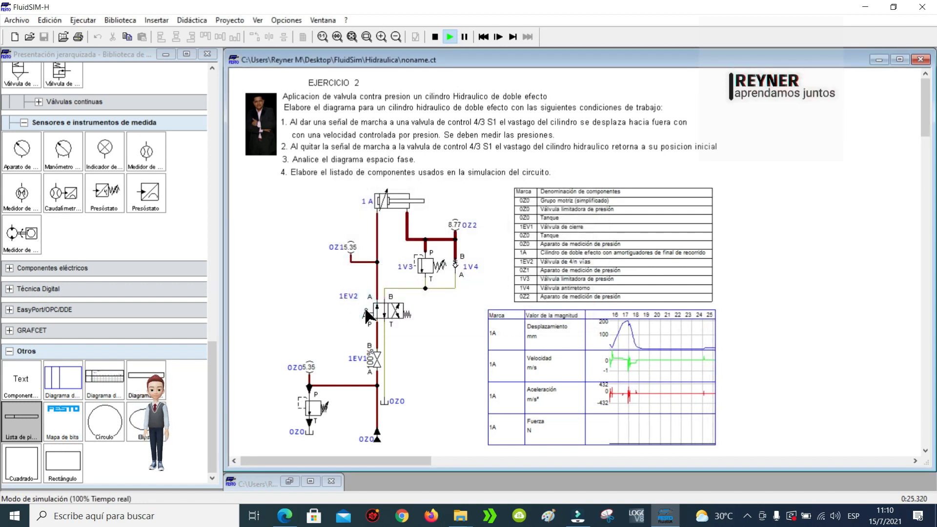
pyautogui.click(375, 312)
pyautogui.click(368, 312)
pyautogui.click(367, 311)
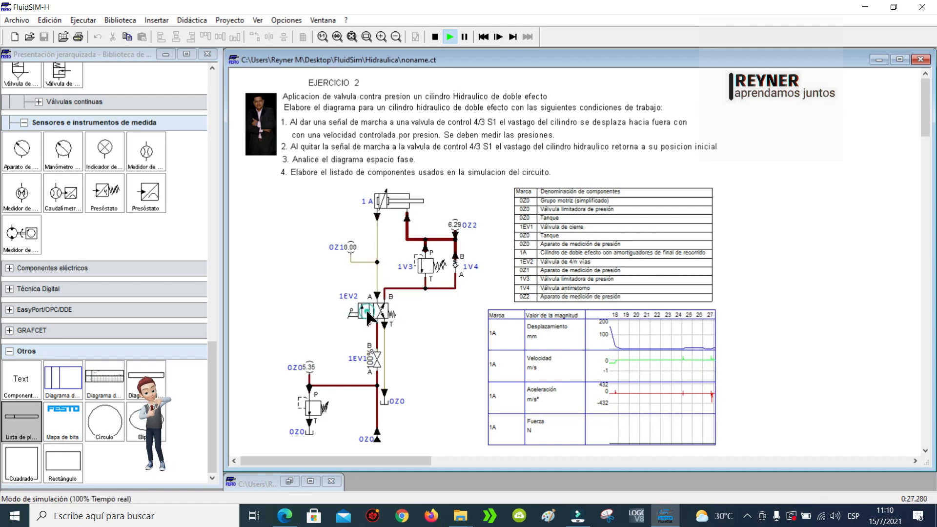
# Set relief valve 1V3's nominal pressure to 8 MPa while the simulation runs.
pyautogui.doubleClick(426, 266)
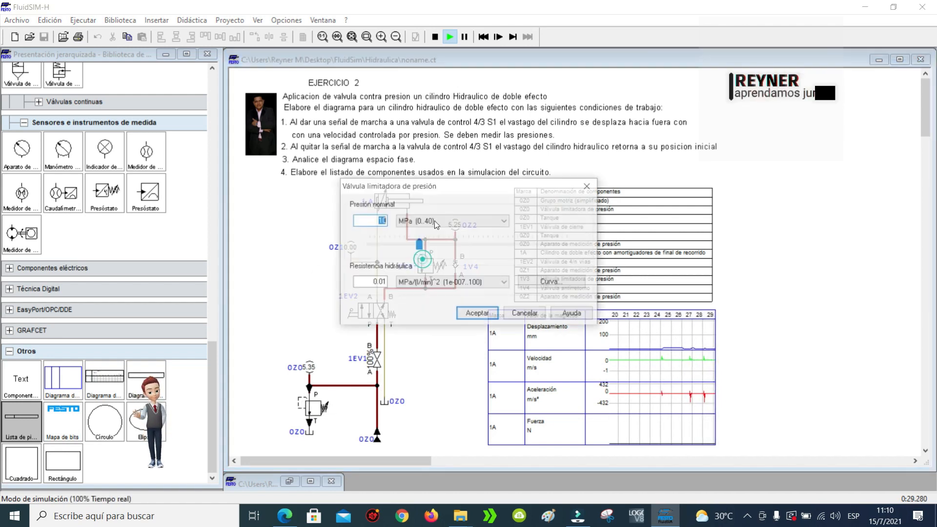
pyautogui.write('8')
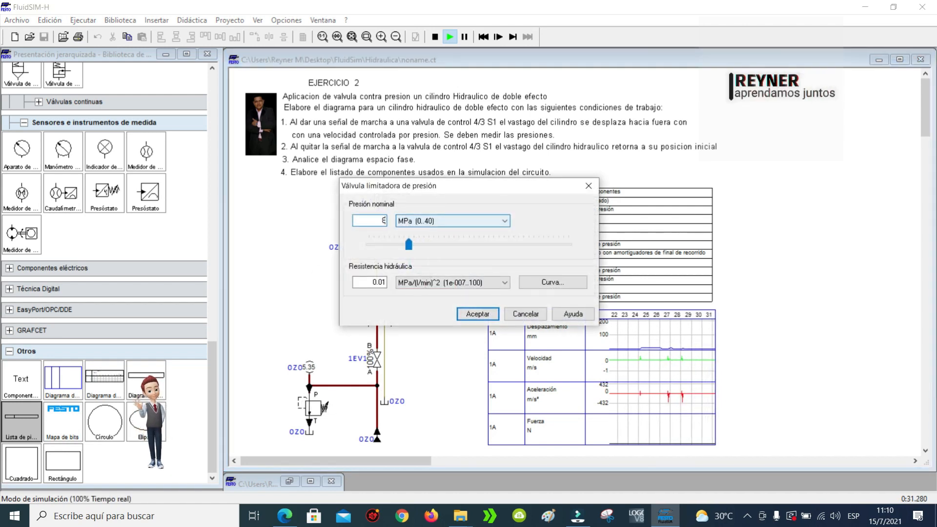
pyautogui.click(482, 314)
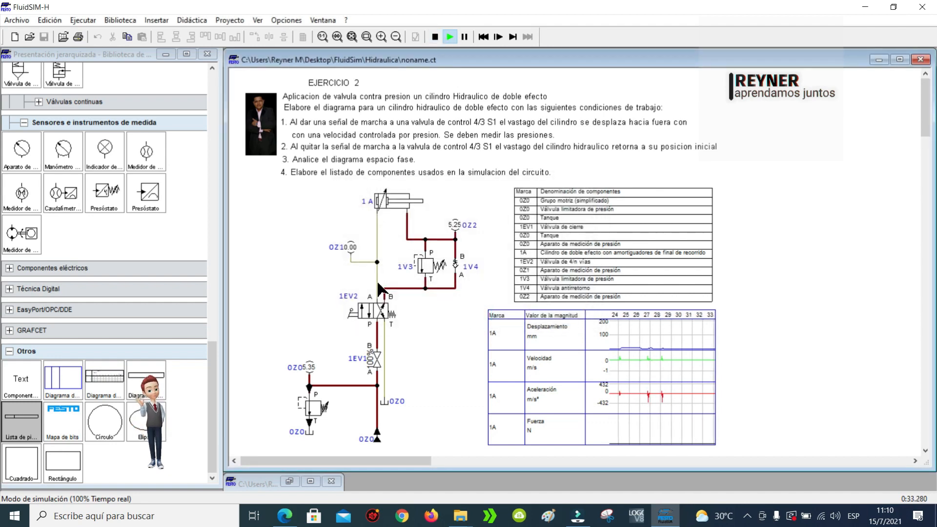
# Cycle the cylinder repeatedly with directional valve 1EV2, including one full extension and return, and stop the simulation.
pyautogui.rightClick(360, 310)
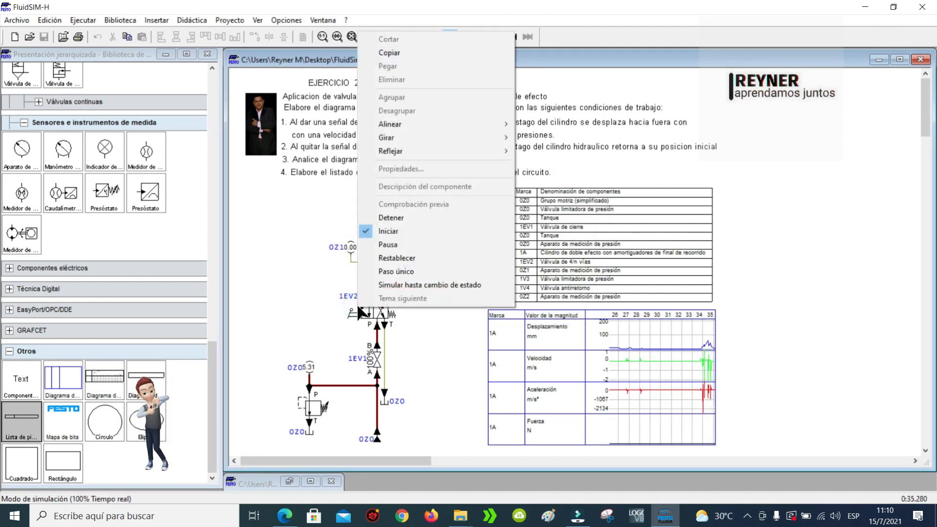
pyautogui.click(359, 312)
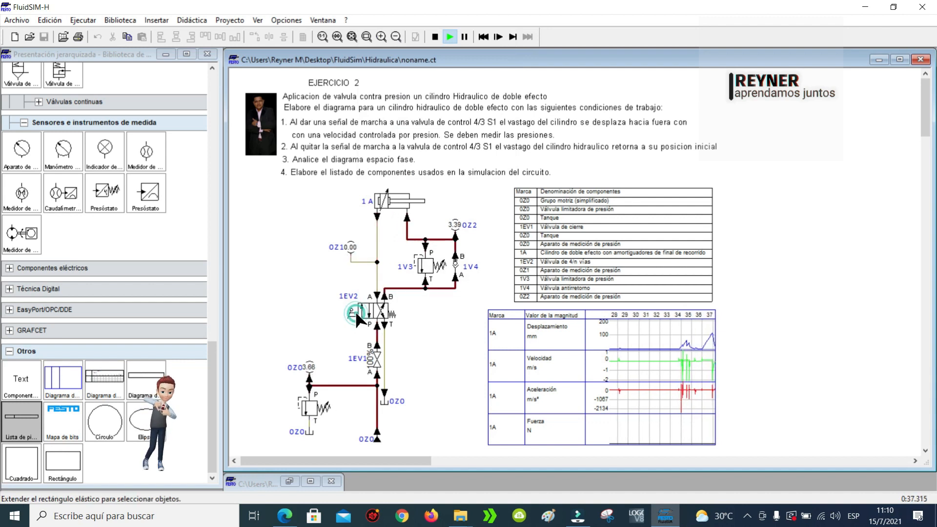
pyautogui.click(361, 316)
pyautogui.click(365, 316)
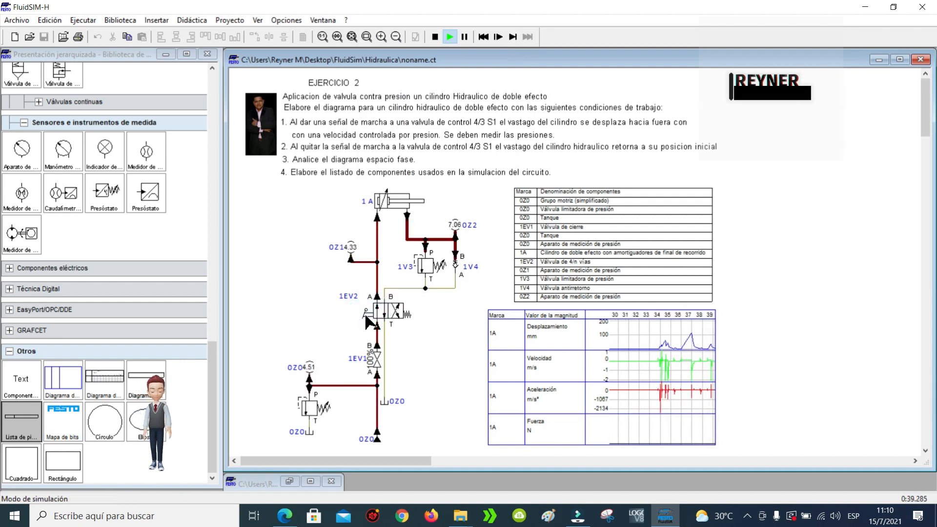
pyautogui.click(366, 315)
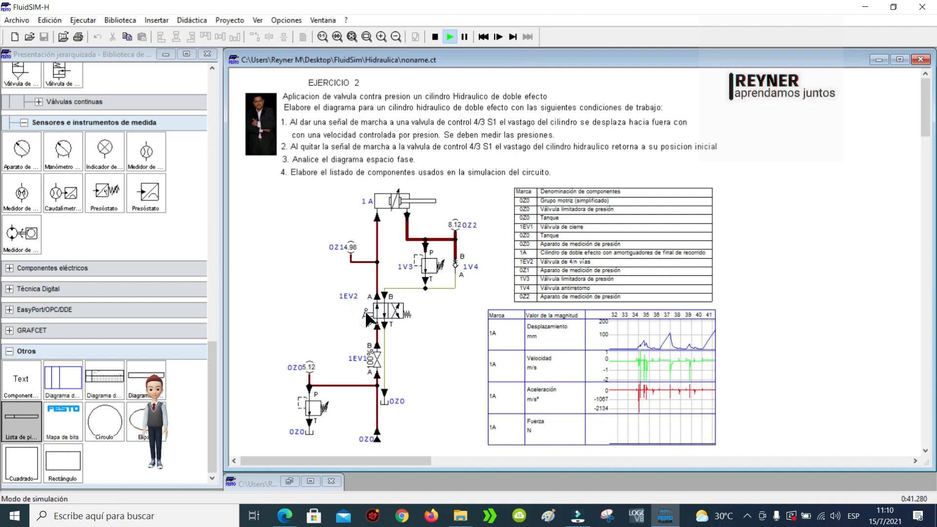
pyautogui.click(366, 314)
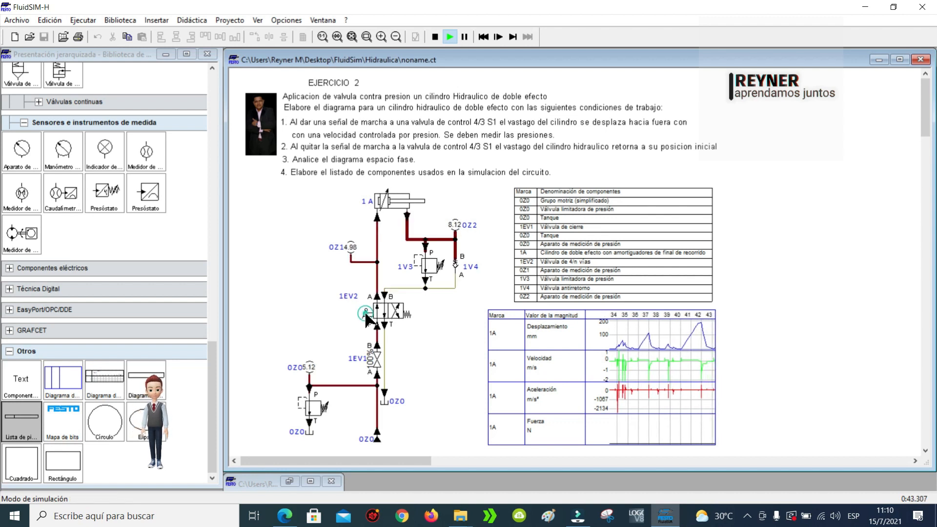
pyautogui.click(364, 314)
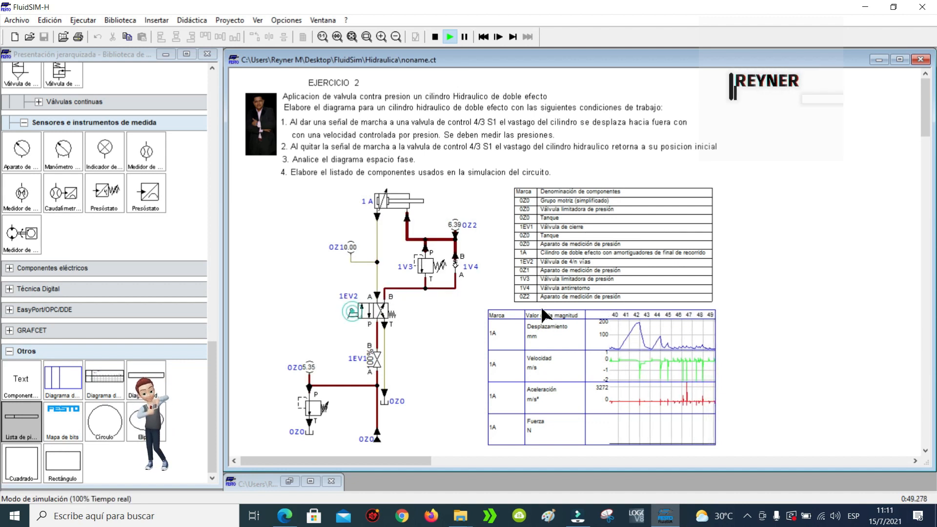
pyautogui.click(358, 308)
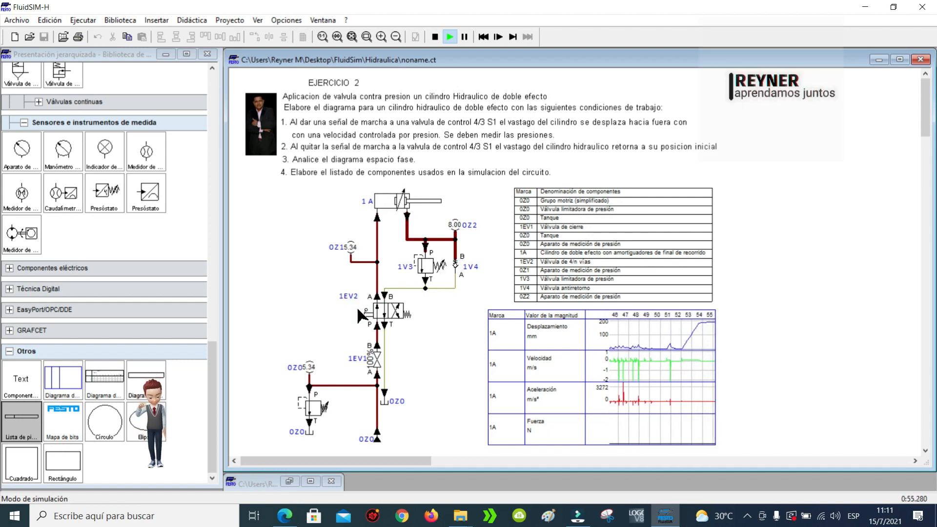
pyautogui.click(356, 307)
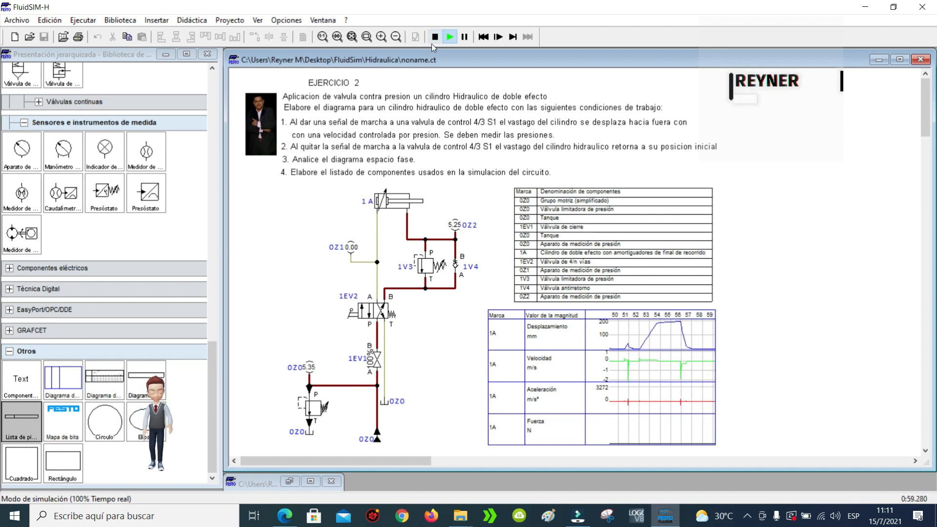
pyautogui.click(436, 38)
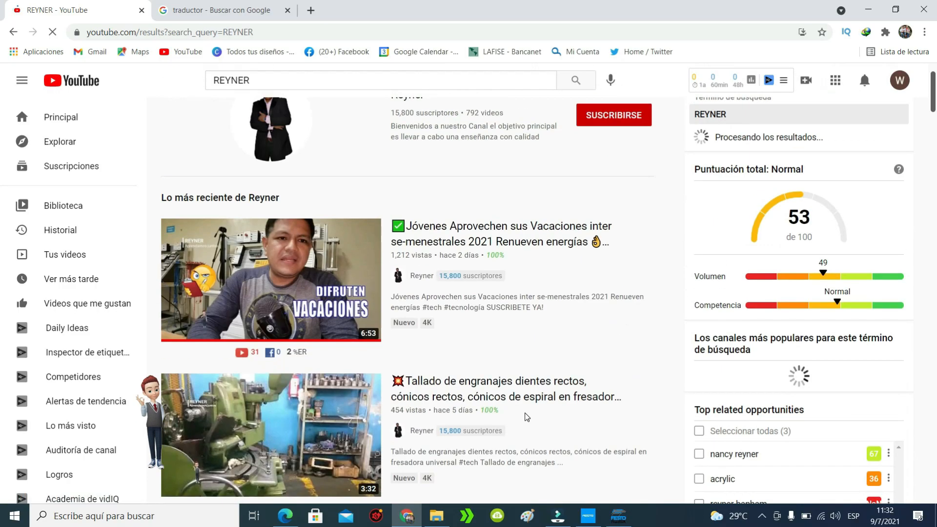
# Switch to YouTube in the browser, open the author's channel from the search results, and browse its home page and playlists.
pyautogui.scroll(1, 527, 417)
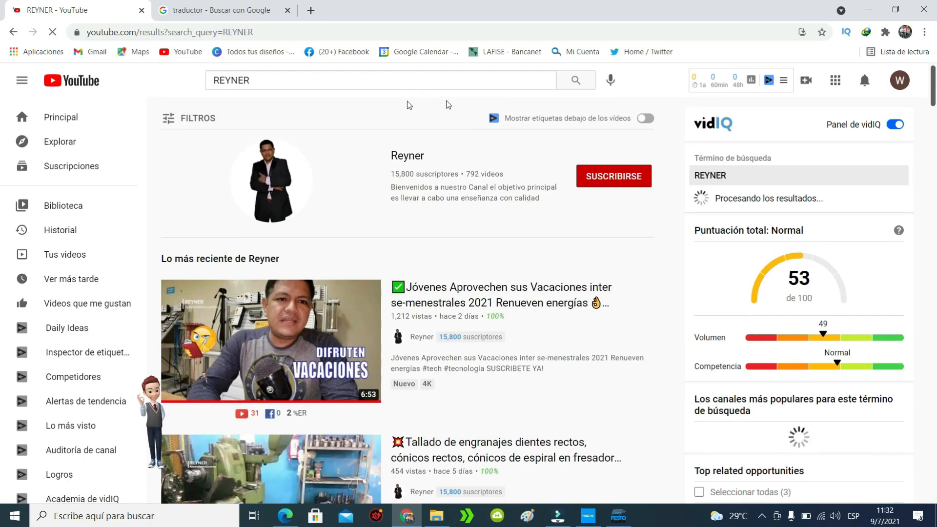
pyautogui.click(407, 155)
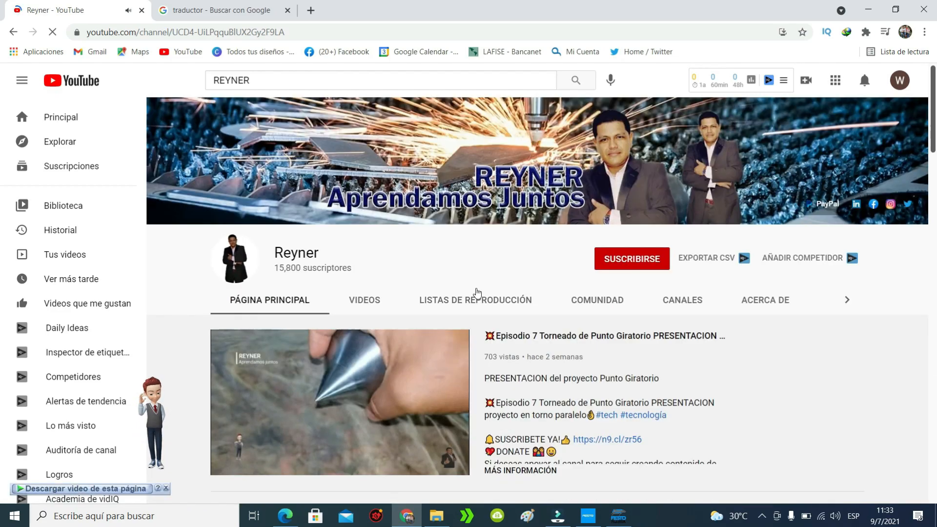
pyautogui.scroll(-12, 485, 363)
pyautogui.scroll(-11, 485, 362)
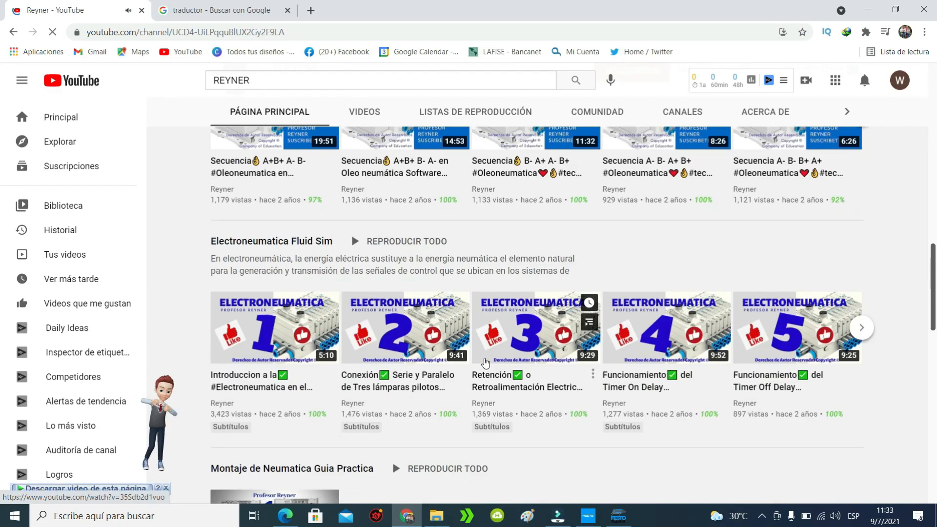
pyautogui.scroll(-9, 485, 363)
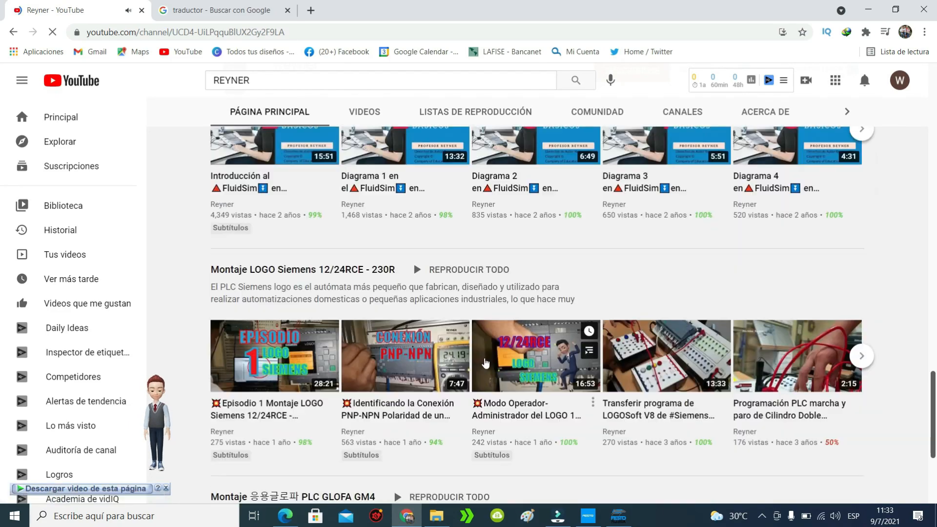
pyautogui.scroll(12, 485, 362)
pyautogui.scroll(20, 485, 363)
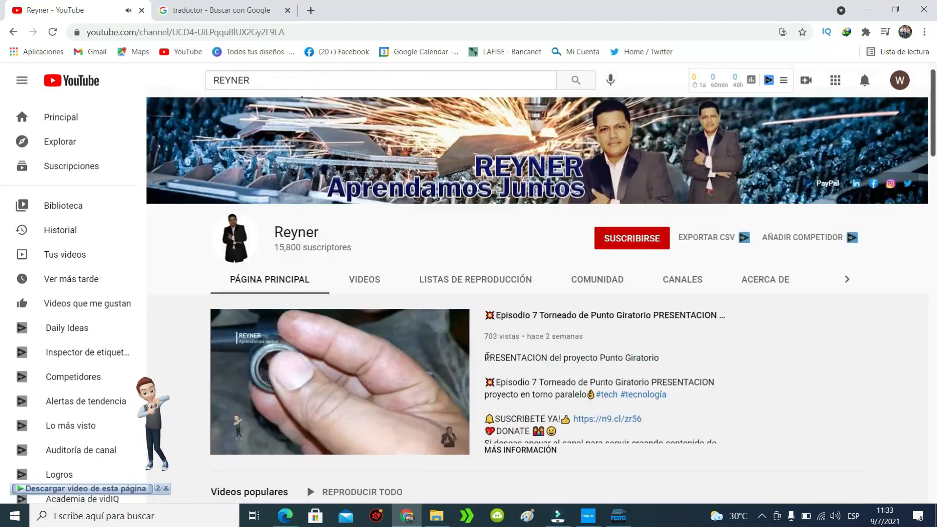
pyautogui.scroll(-3, 519, 367)
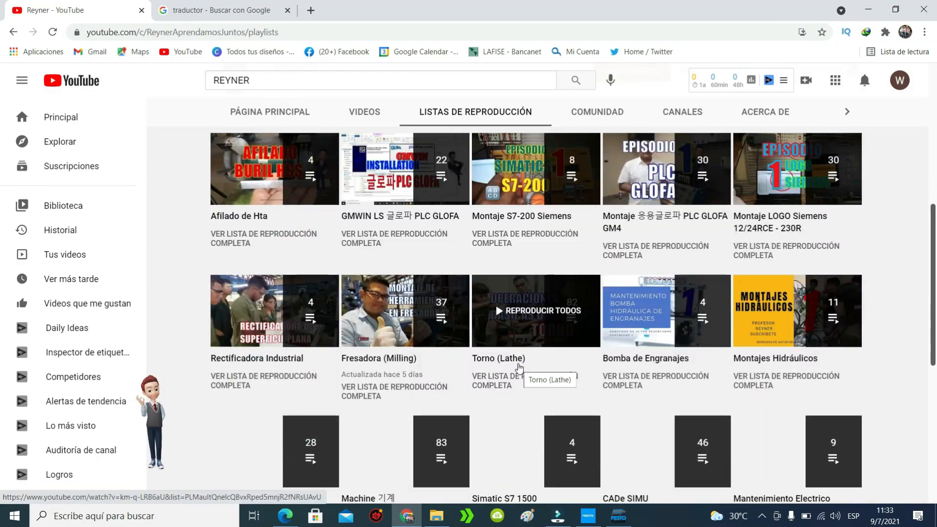
pyautogui.scroll(8, 520, 368)
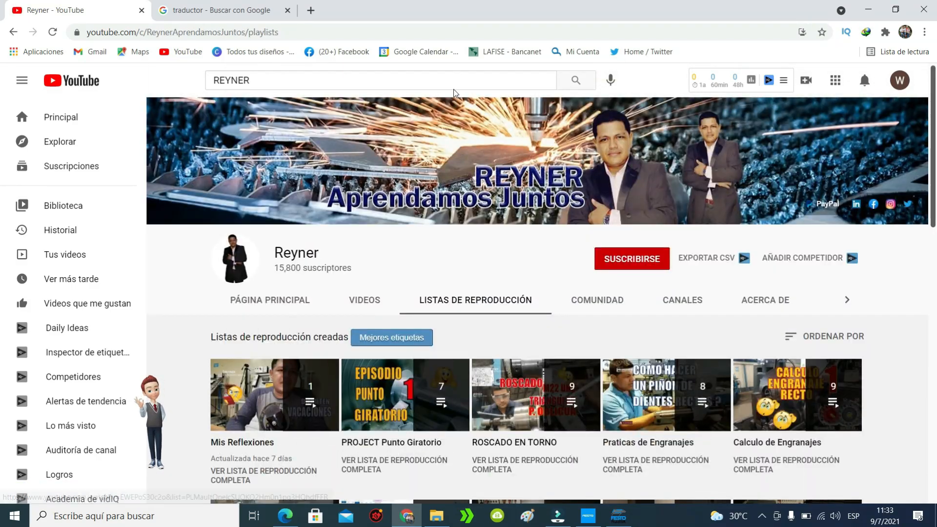
pyautogui.scroll(-14, 437, 363)
pyautogui.scroll(2, 437, 363)
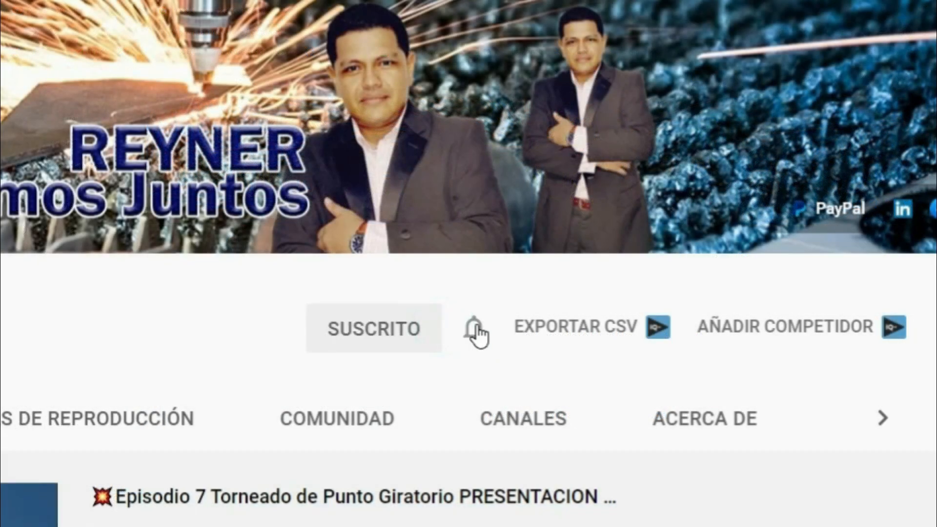
# Set the subscribed channel's notifications to Todas.
pyautogui.click(476, 333)
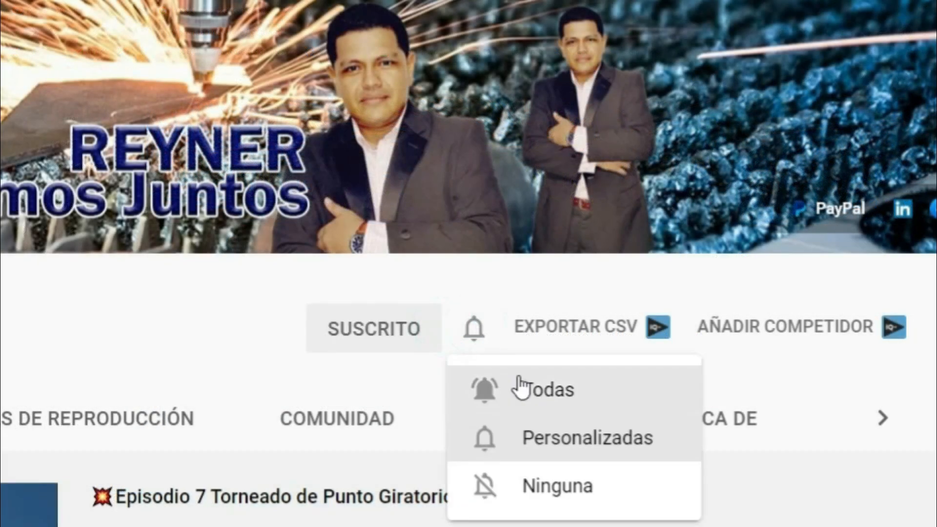
pyautogui.click(537, 393)
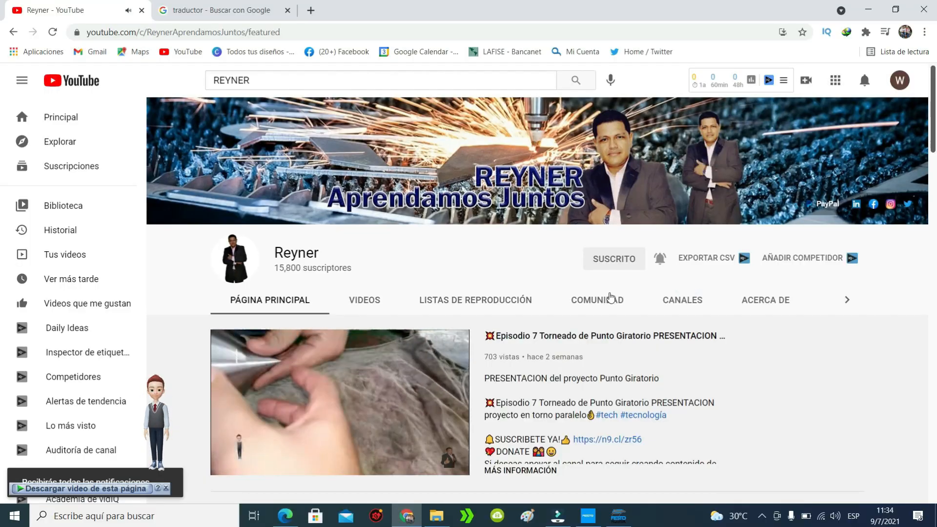
pyautogui.scroll(-3, 374, 431)
pyautogui.scroll(3, 374, 432)
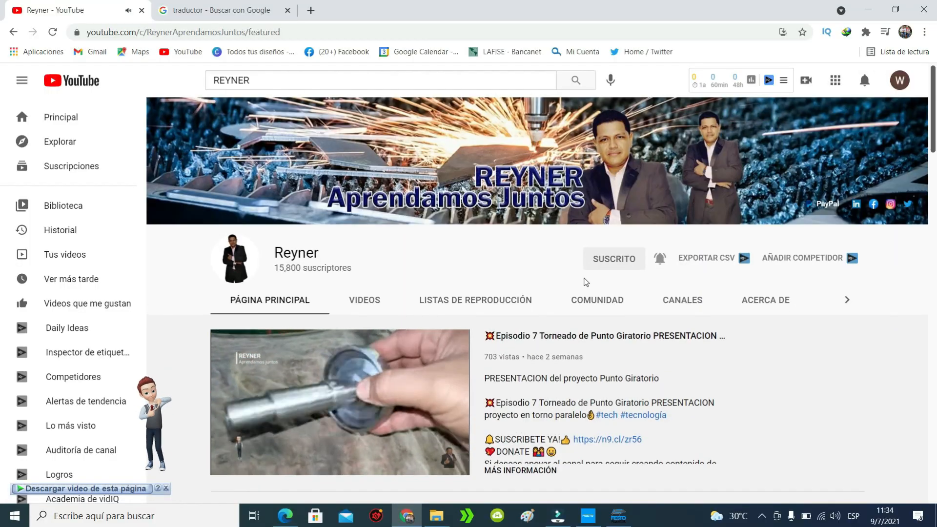